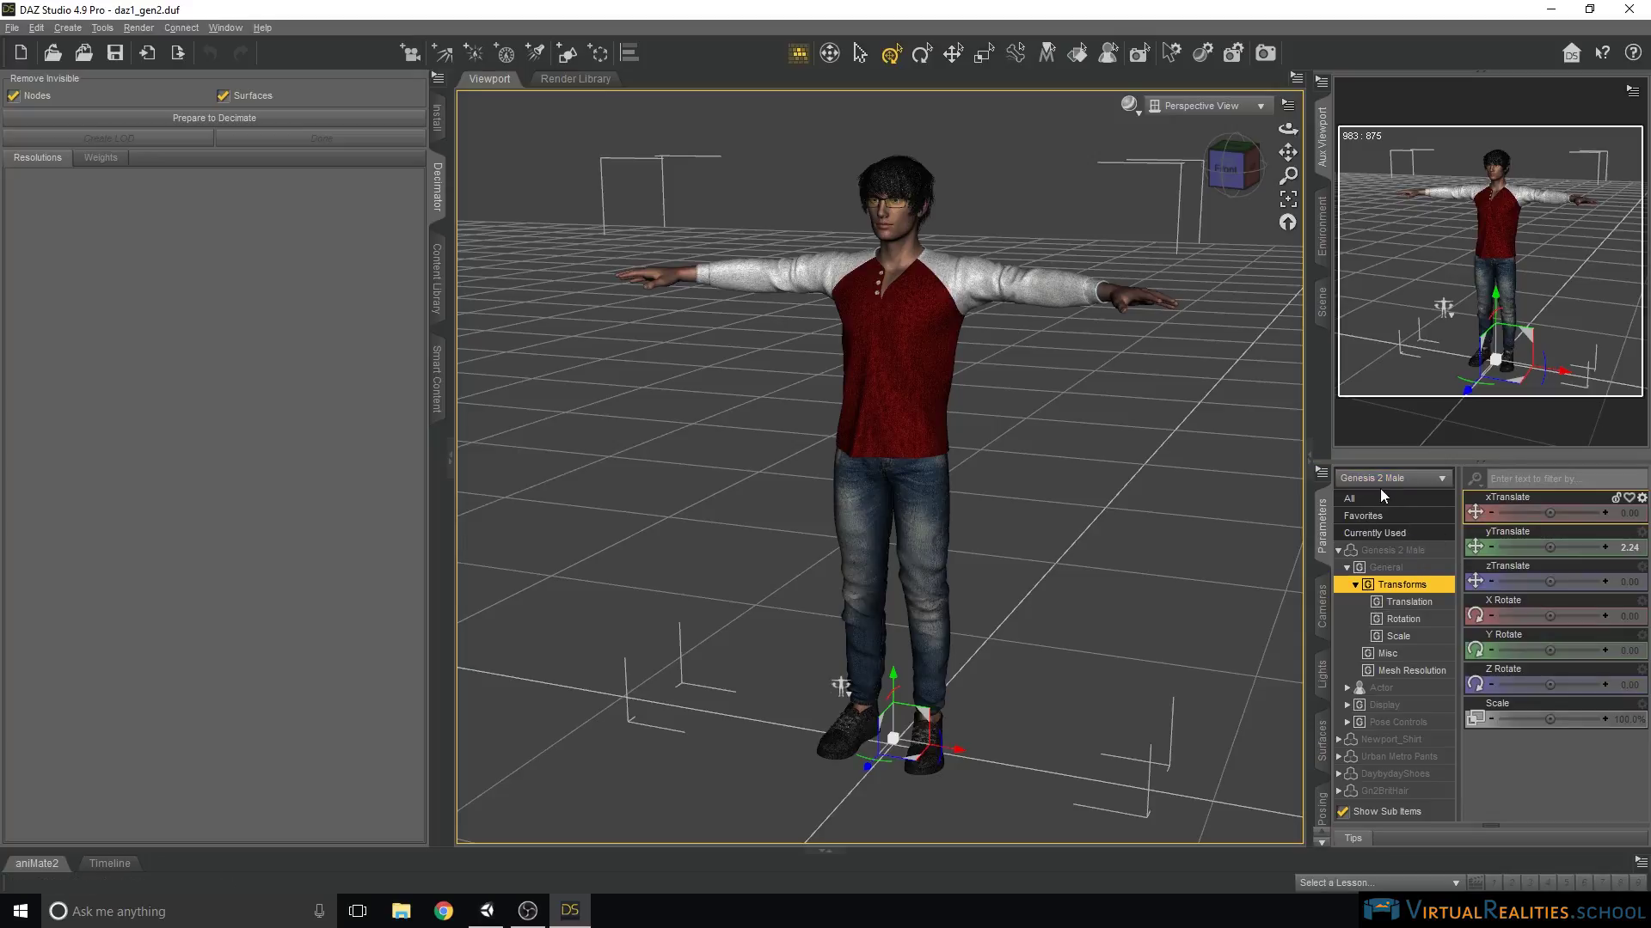
Select the whole Genesis 2 Male figure, collapse its parameter groups and filter its parameters by "youth".
{"action": "left_click", "coordinate": [1394, 554]}
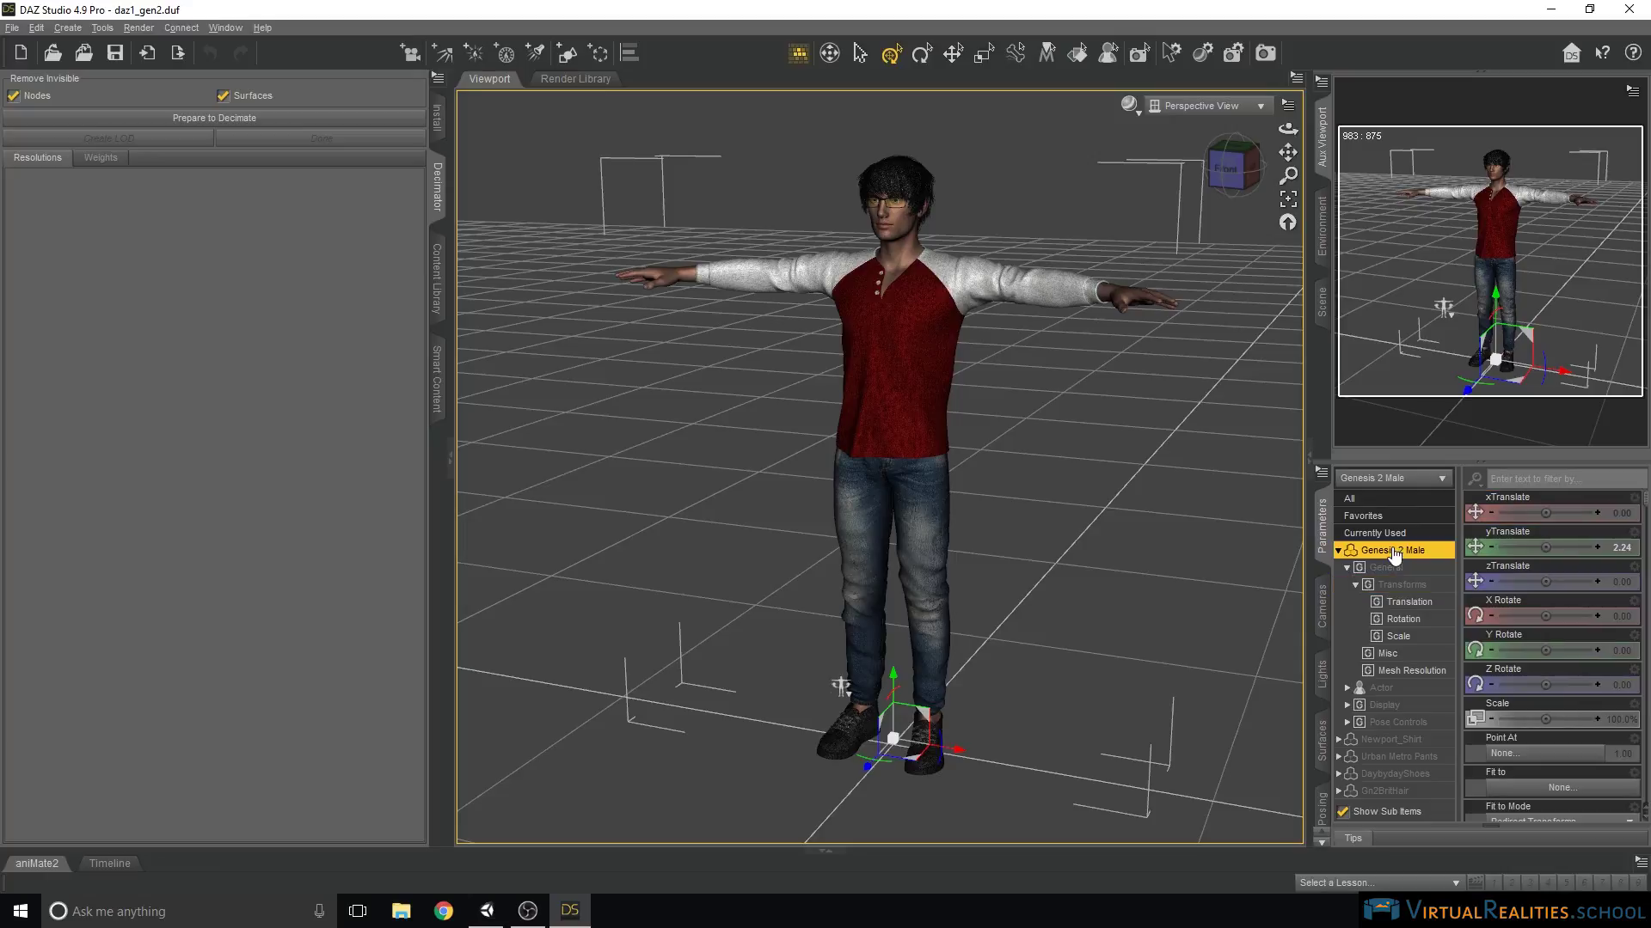
{"action": "left_click", "coordinate": [1338, 552]}
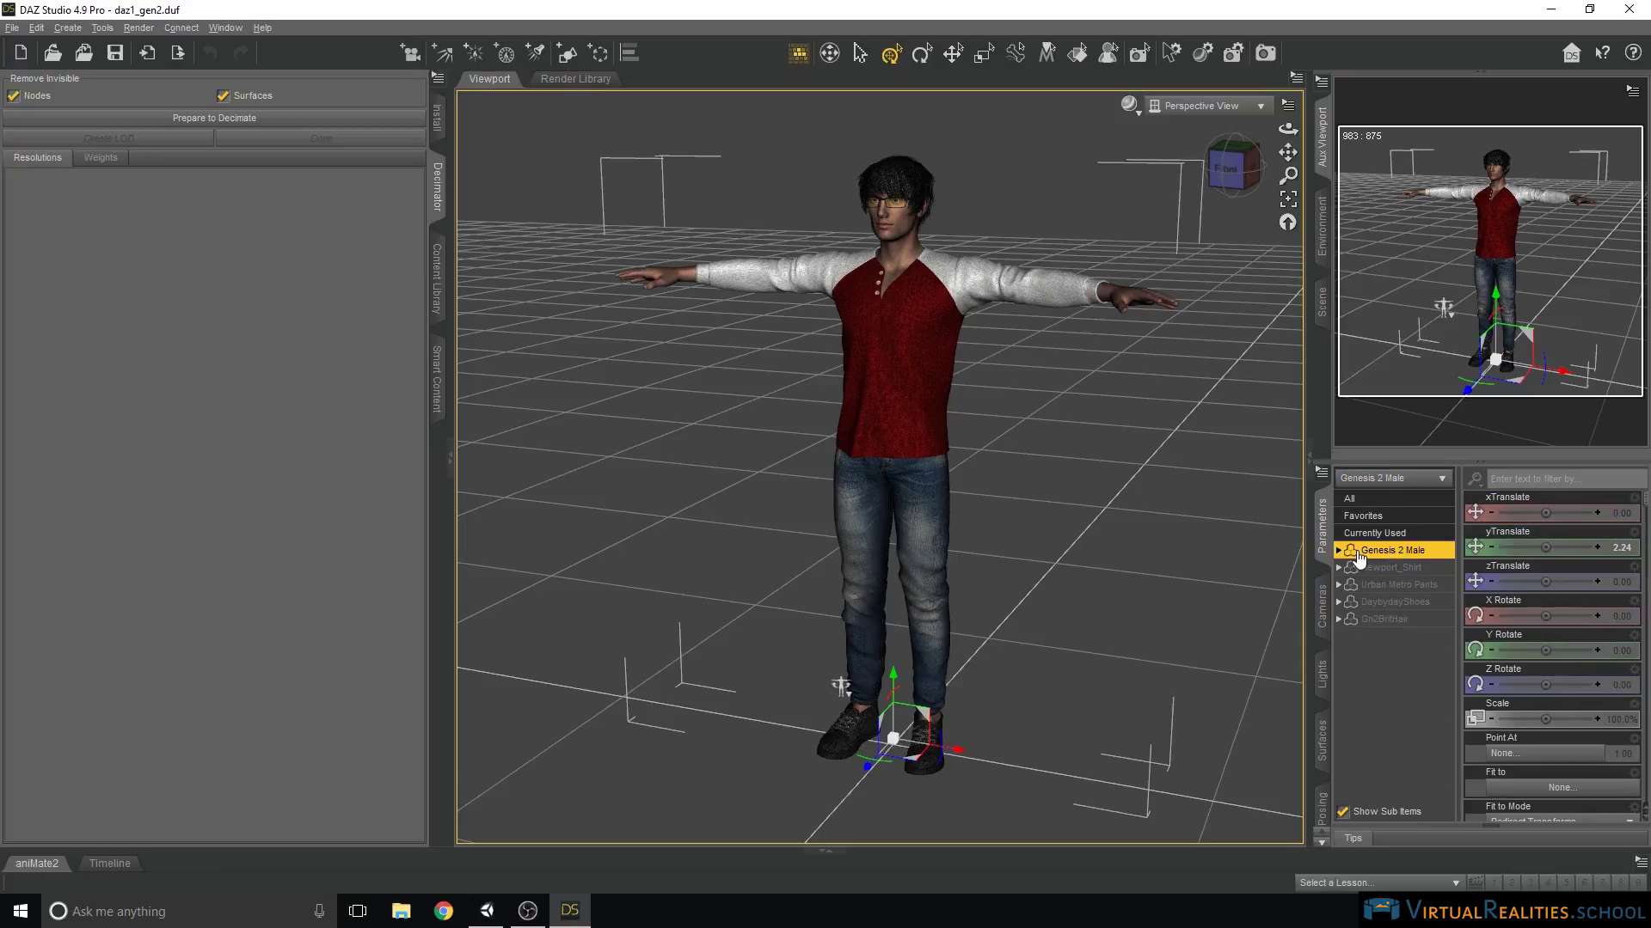
{"action": "left_click", "coordinate": [1531, 477]}
{"action": "type", "text": "youth"}
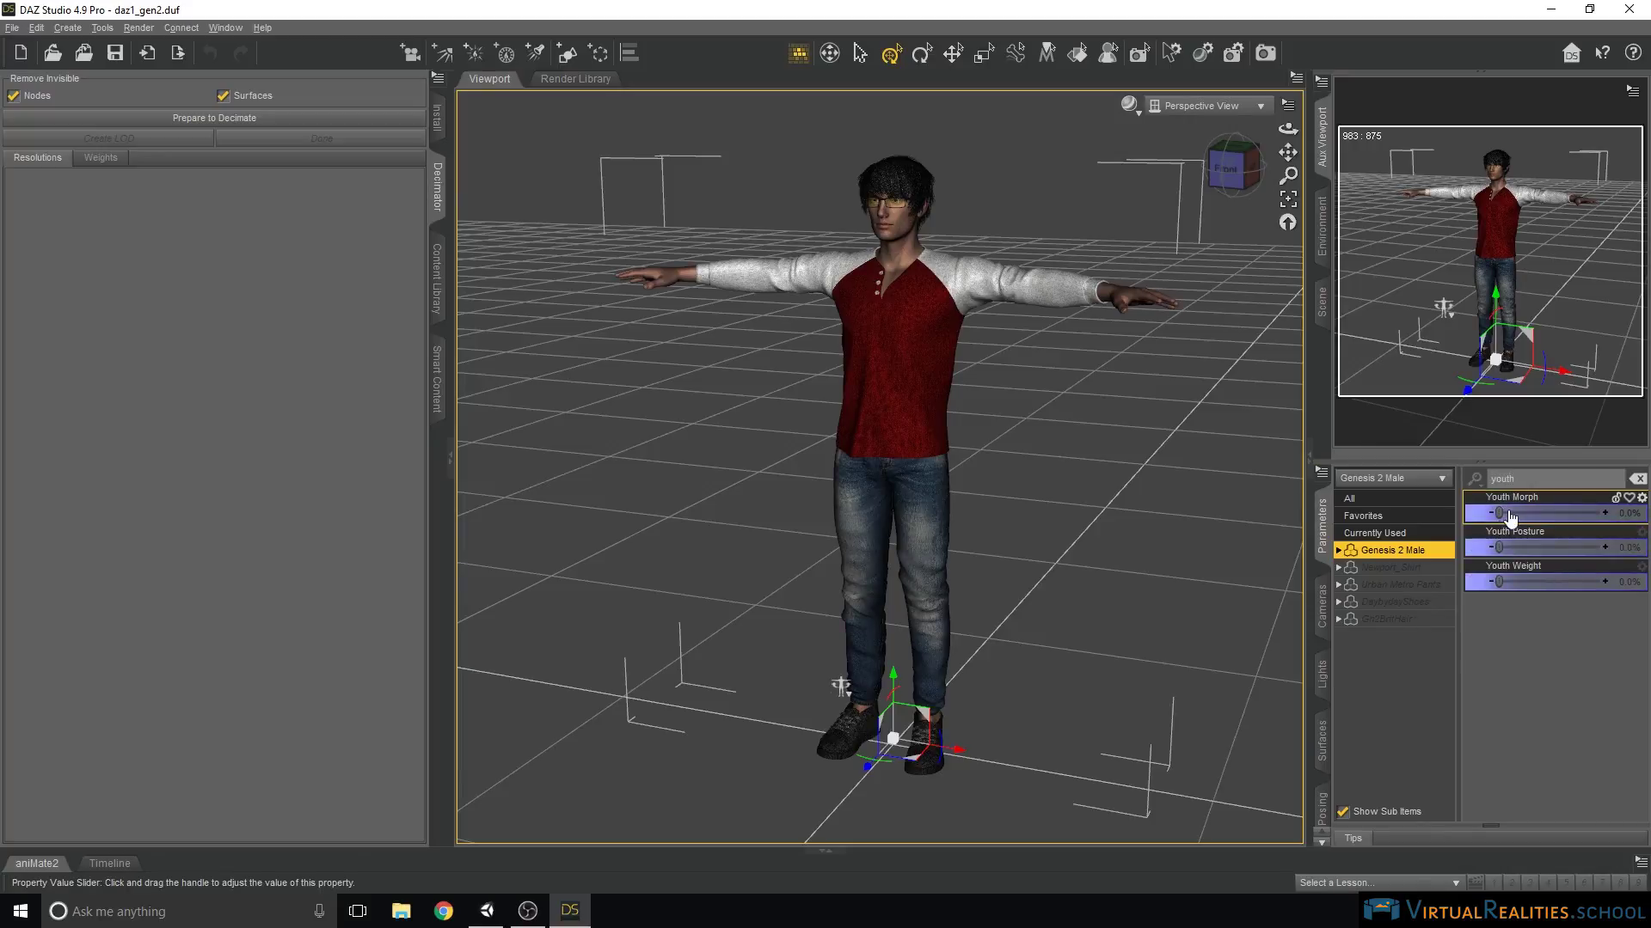
Try the figure's Youth Morph at 100%, and settle it at 50%.
{"action": "mouse_move", "coordinate": [1497, 509]}
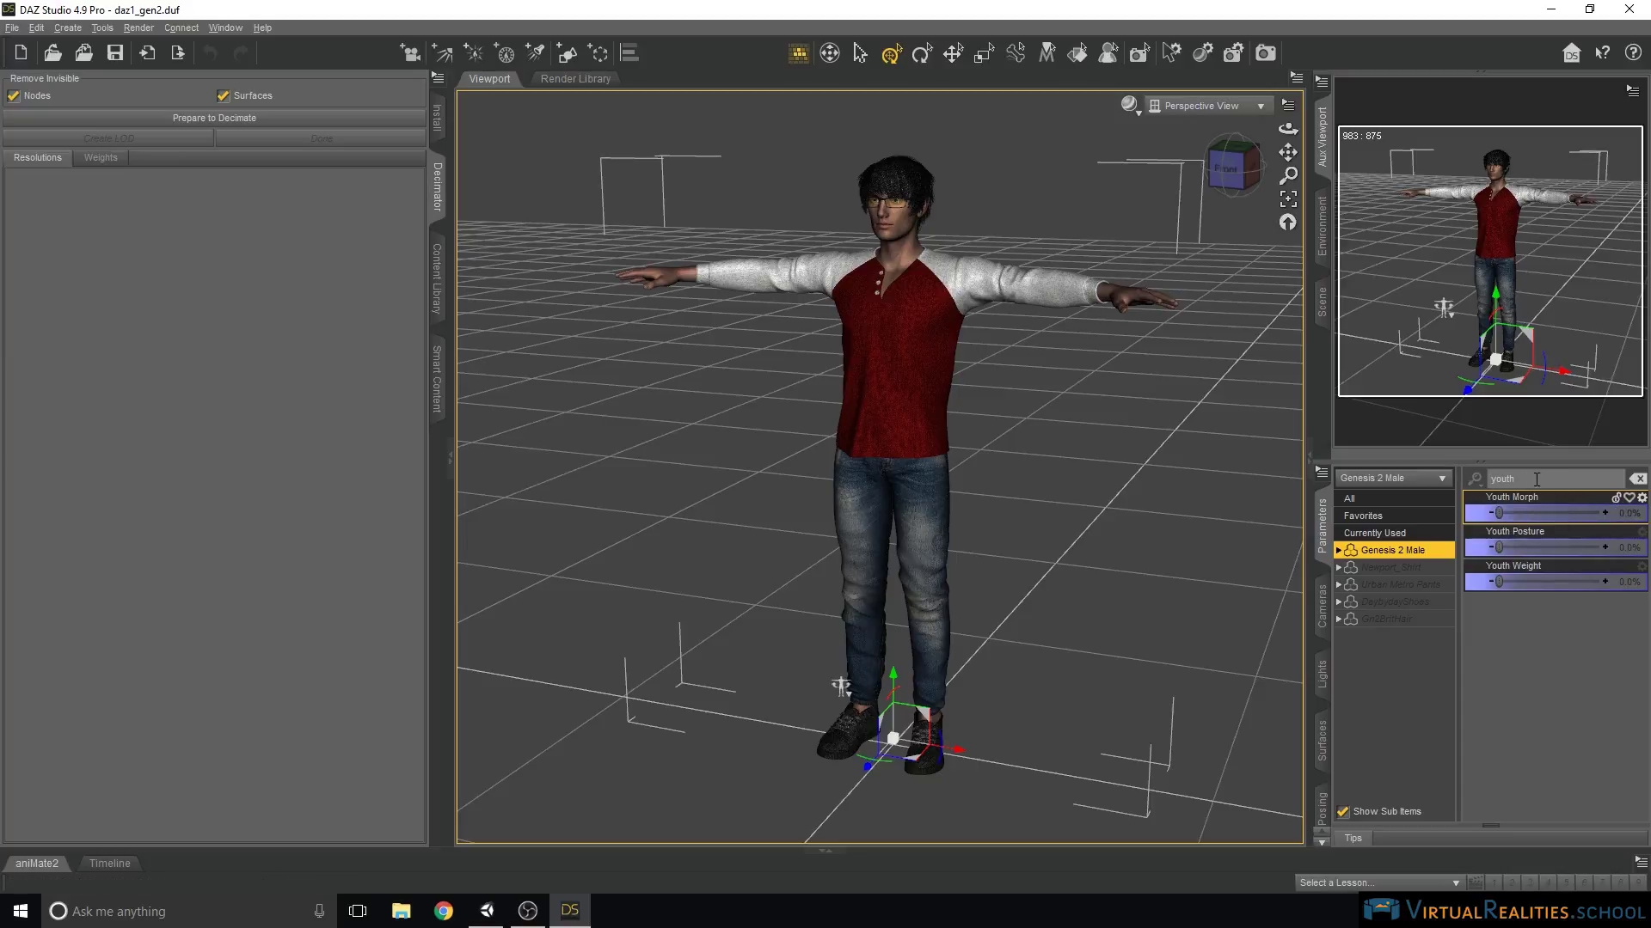
{"action": "left_click_drag", "start_coordinate": [1497, 508], "coordinate": [1624, 509]}
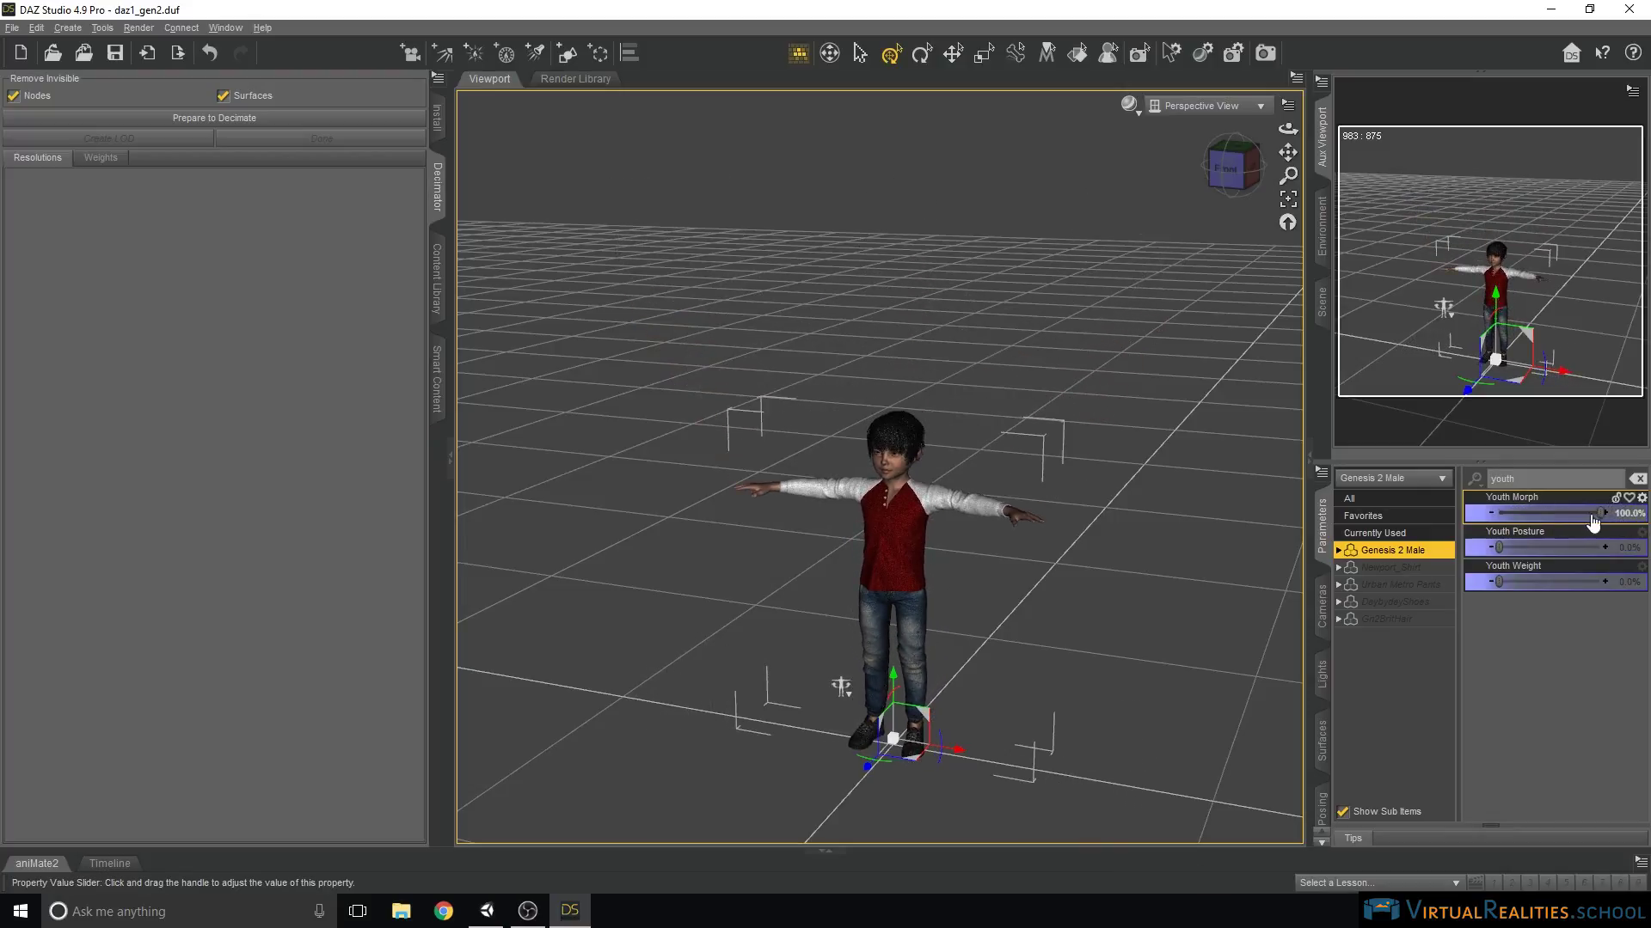
{"action": "left_click", "coordinate": [1632, 516]}
{"action": "type", "text": "0"}
{"action": "key", "text": "Return"}
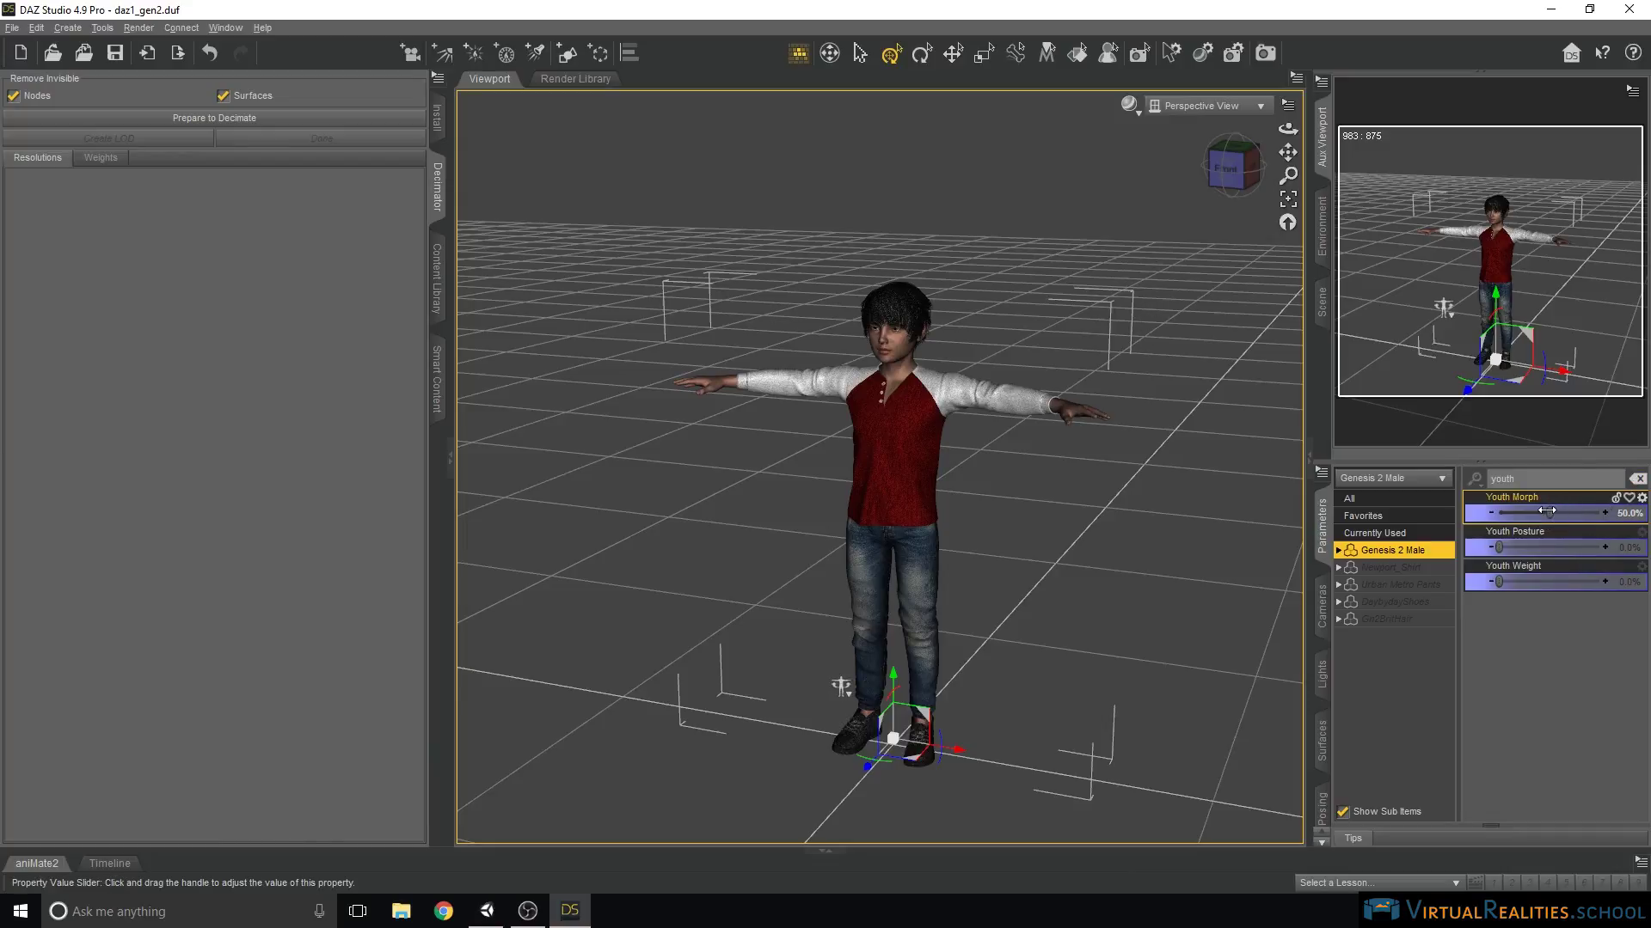
Copy the Youth Morph's internal name from its parameter settings and accept the settings.
{"action": "mouse_move", "coordinate": [1583, 517]}
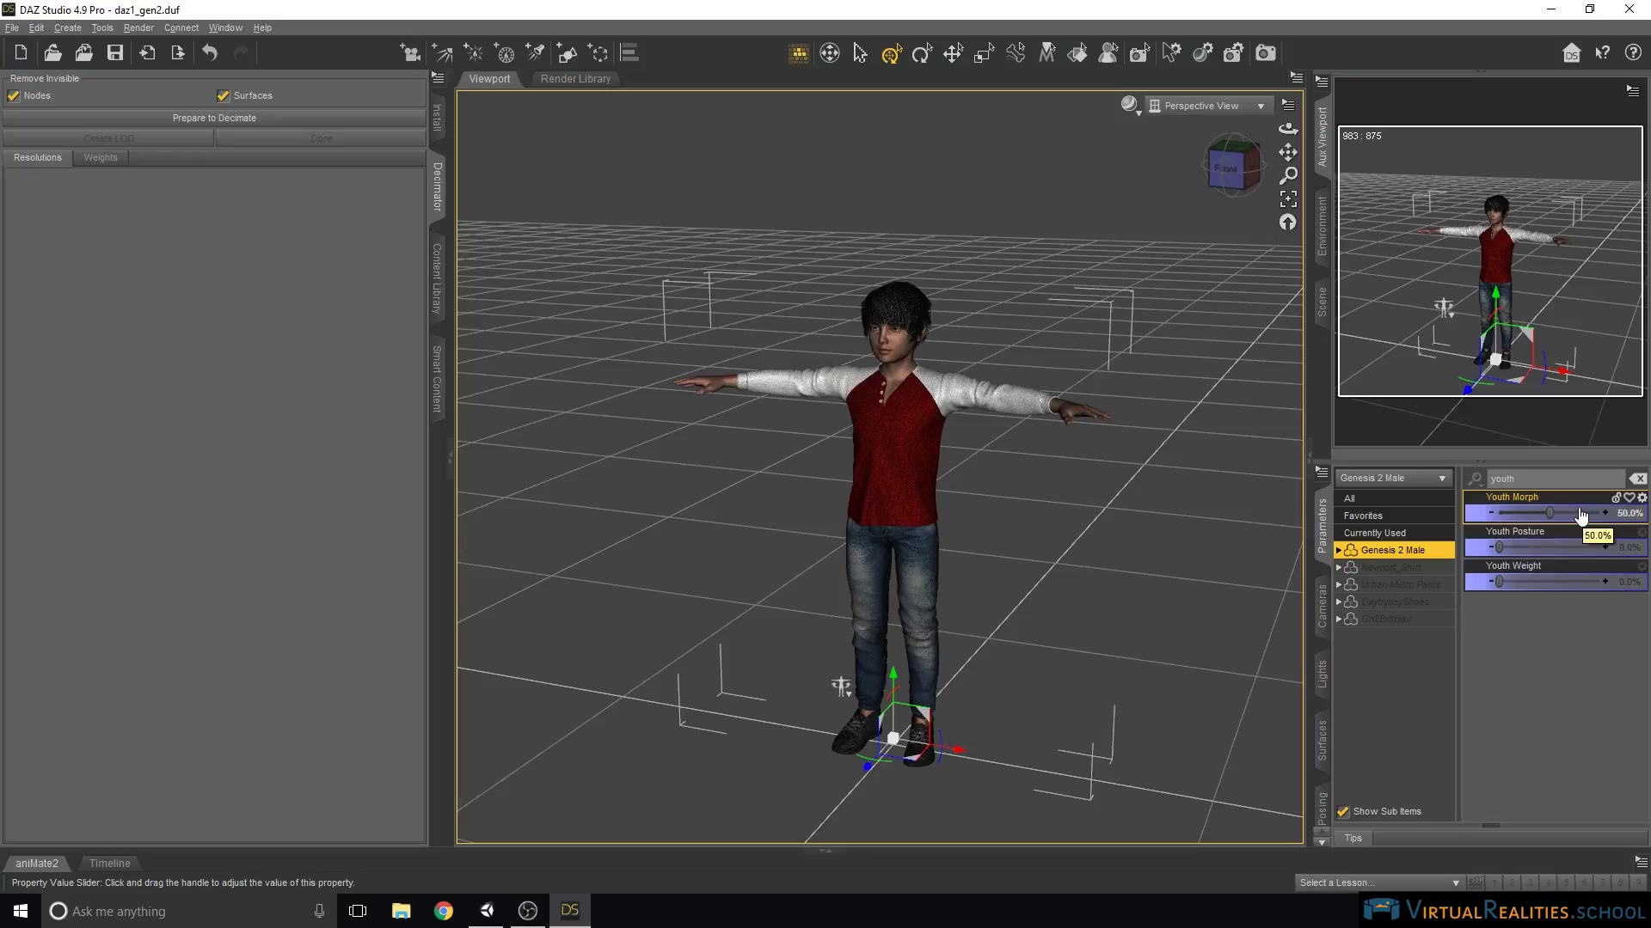
{"action": "left_click", "coordinate": [1642, 499]}
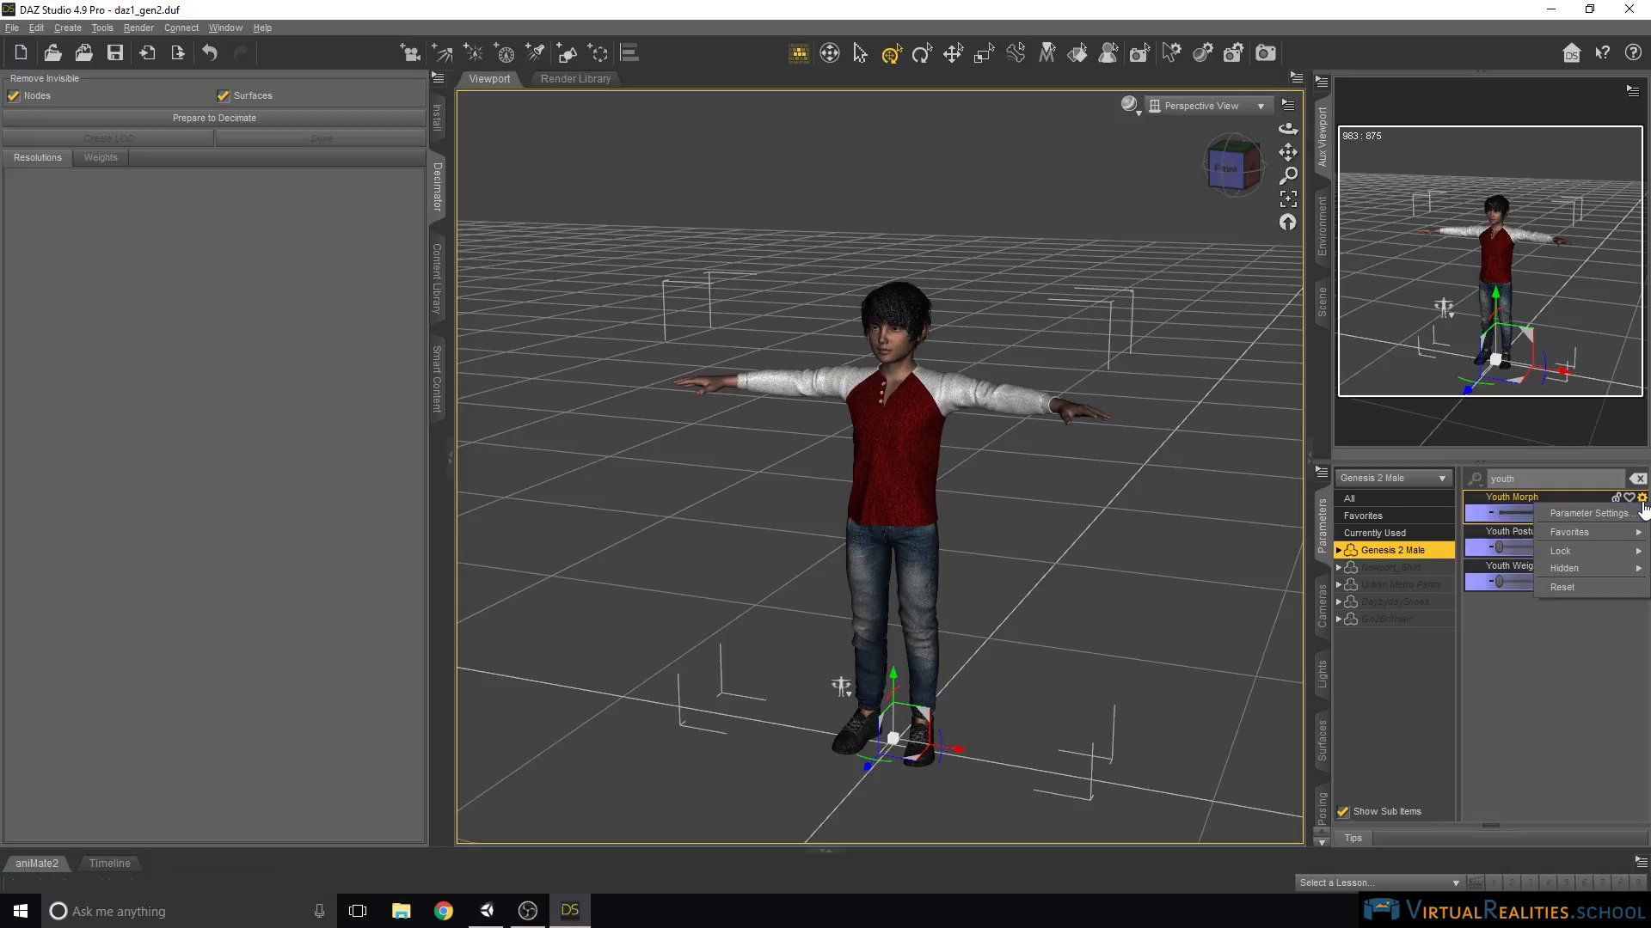
{"action": "left_click", "coordinate": [1572, 516]}
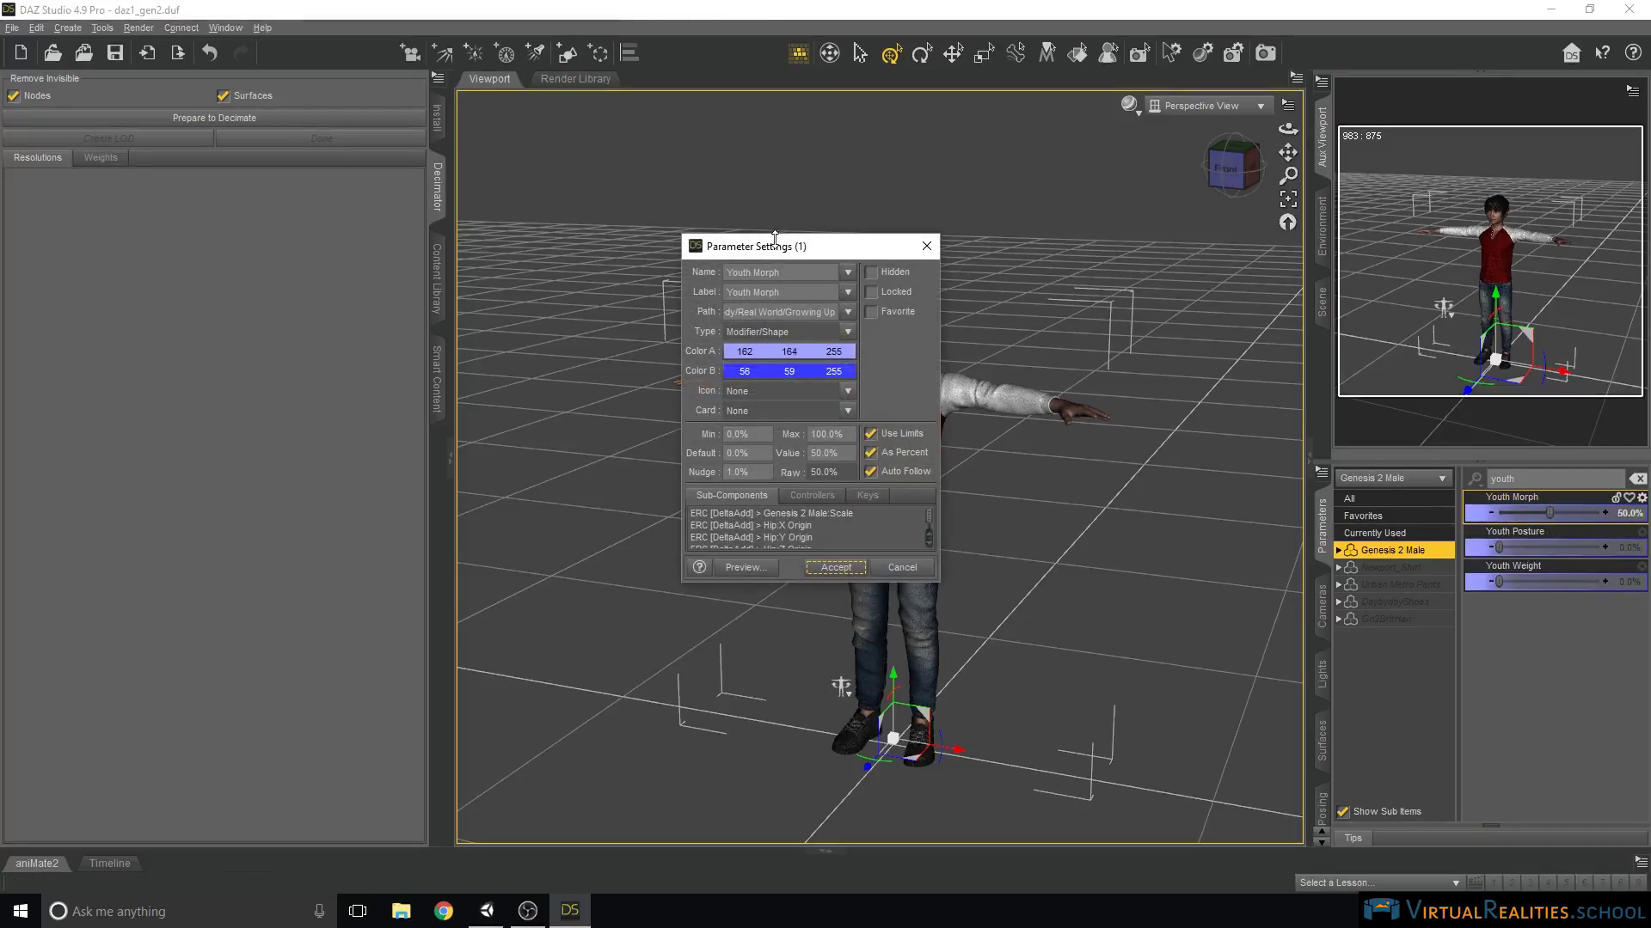
{"action": "left_click_drag", "start_coordinate": [802, 272], "coordinate": [678, 262]}
{"action": "key", "text": "ctrl+c"}
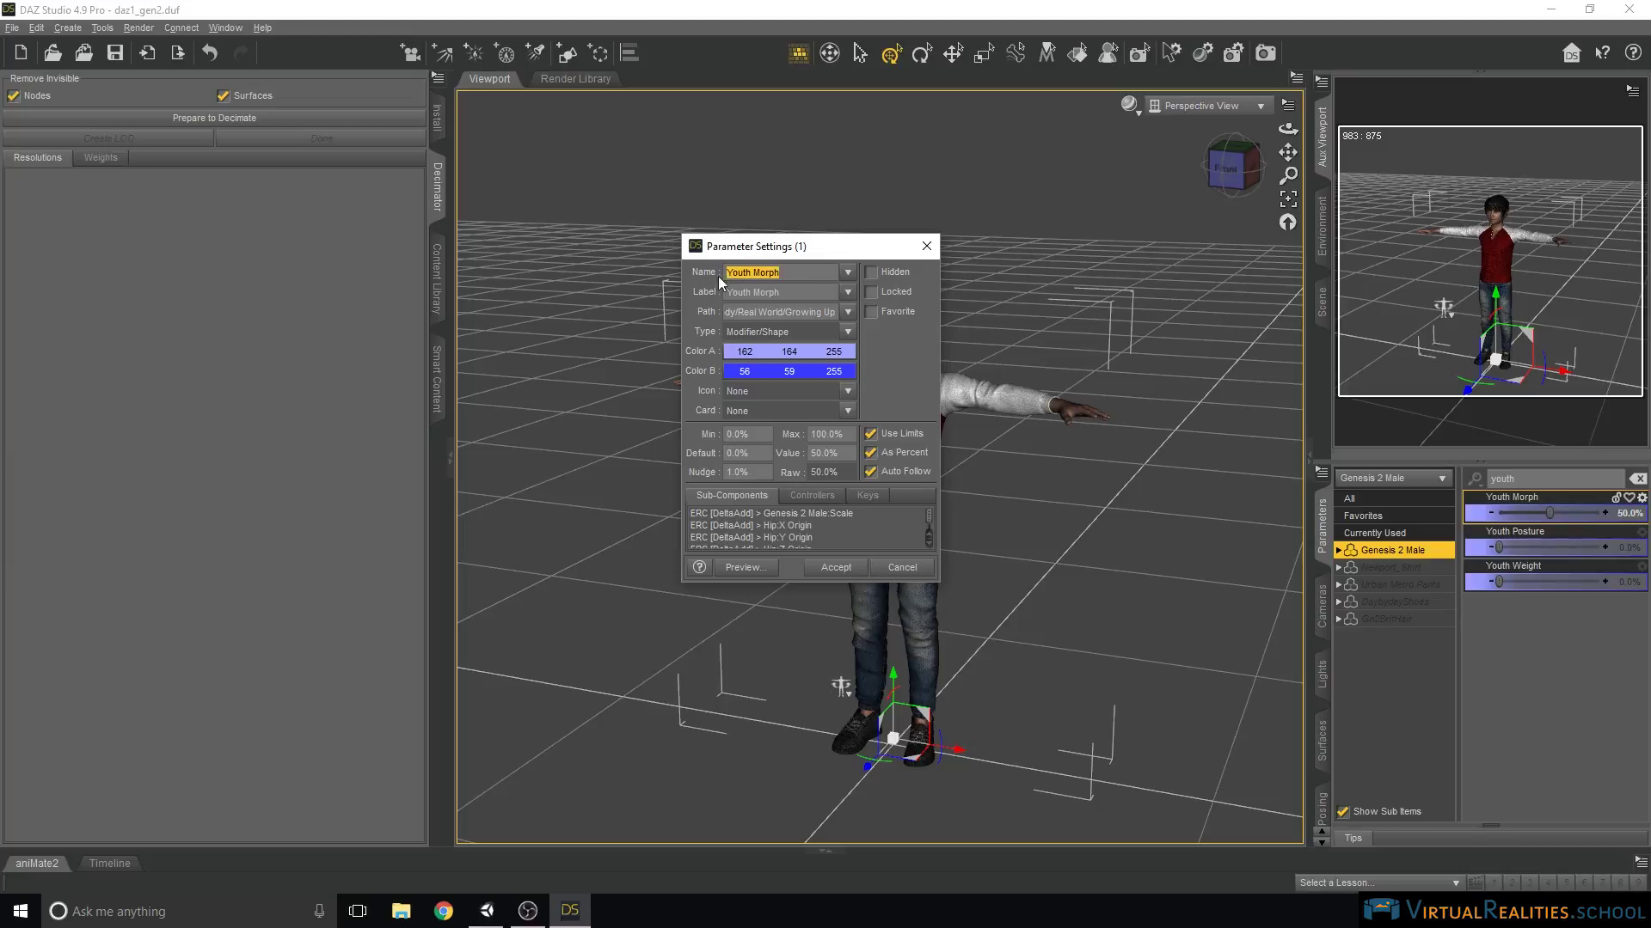
{"action": "left_click", "coordinate": [832, 567]}
Start an Autodesk FBX export to the Characters folder, overwriting daz1_gen2.fbx.
{"action": "left_click", "coordinate": [13, 28]}
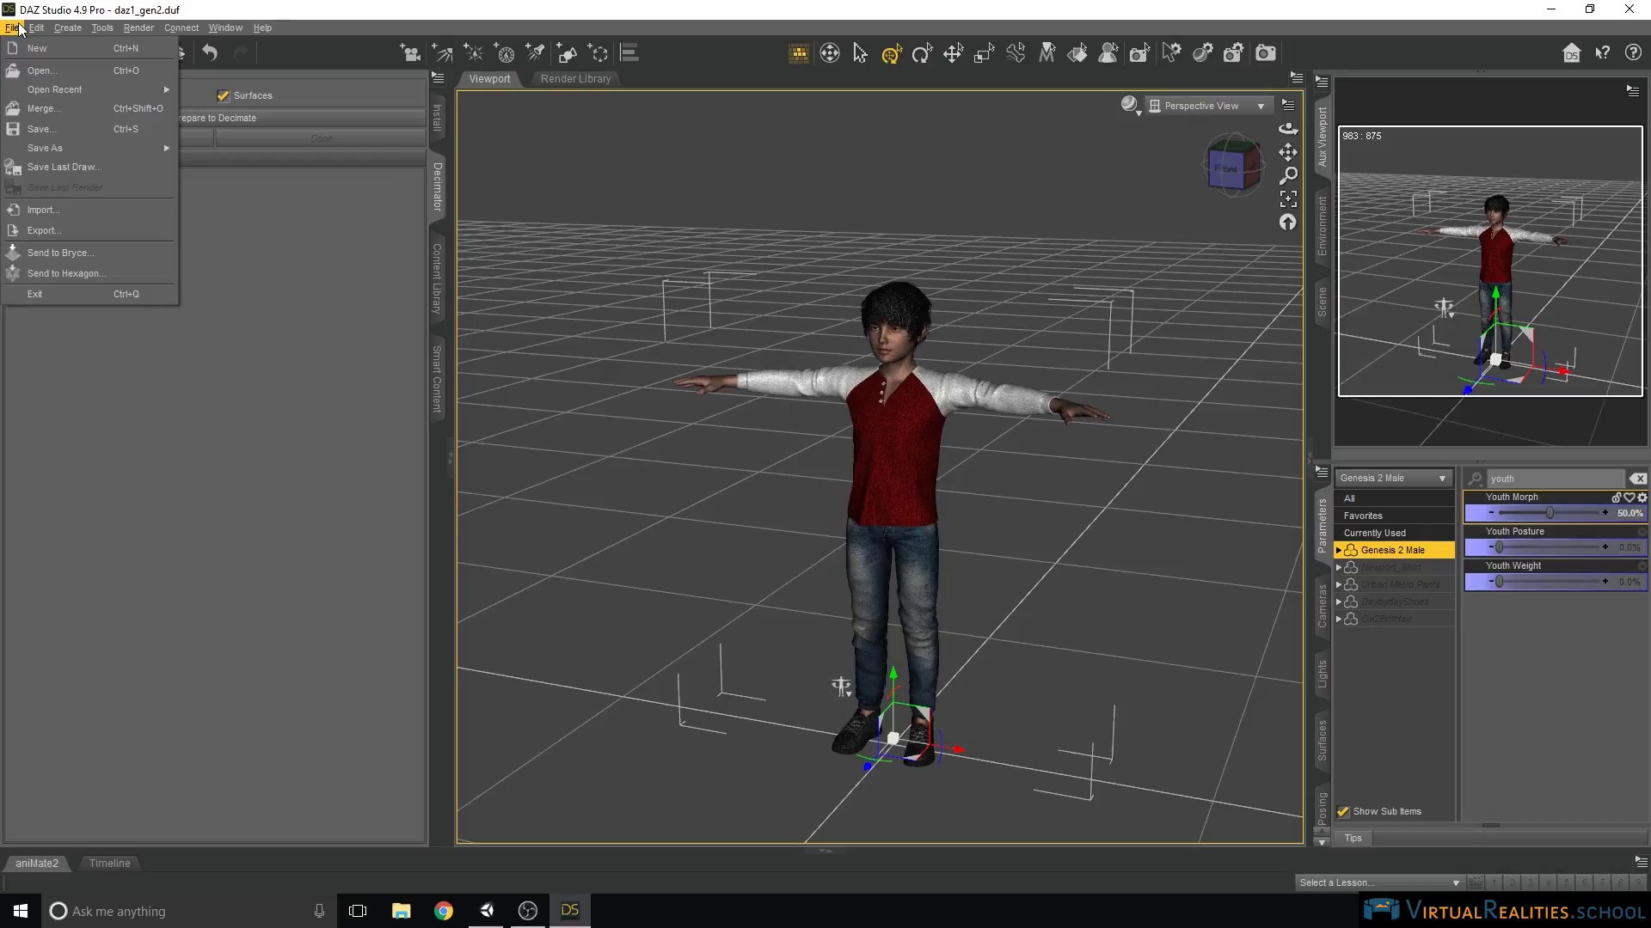
{"action": "left_click", "coordinate": [39, 230]}
{"action": "left_click_drag", "start_coordinate": [418, 193], "coordinate": [615, 190]}
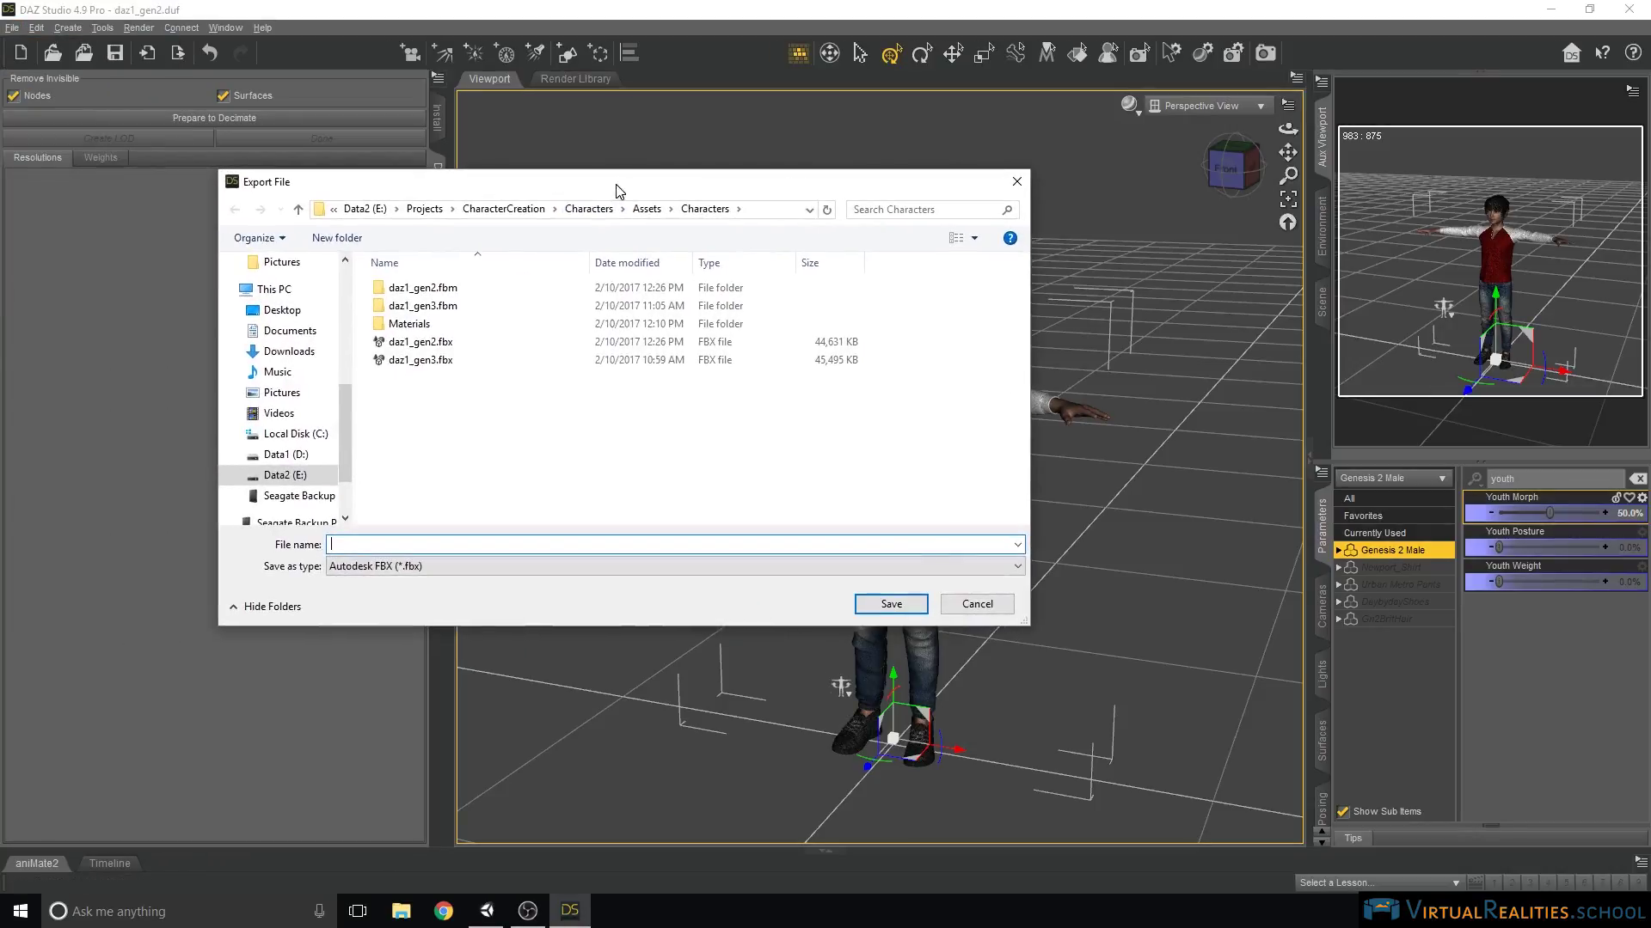
{"action": "left_click", "coordinate": [505, 343]}
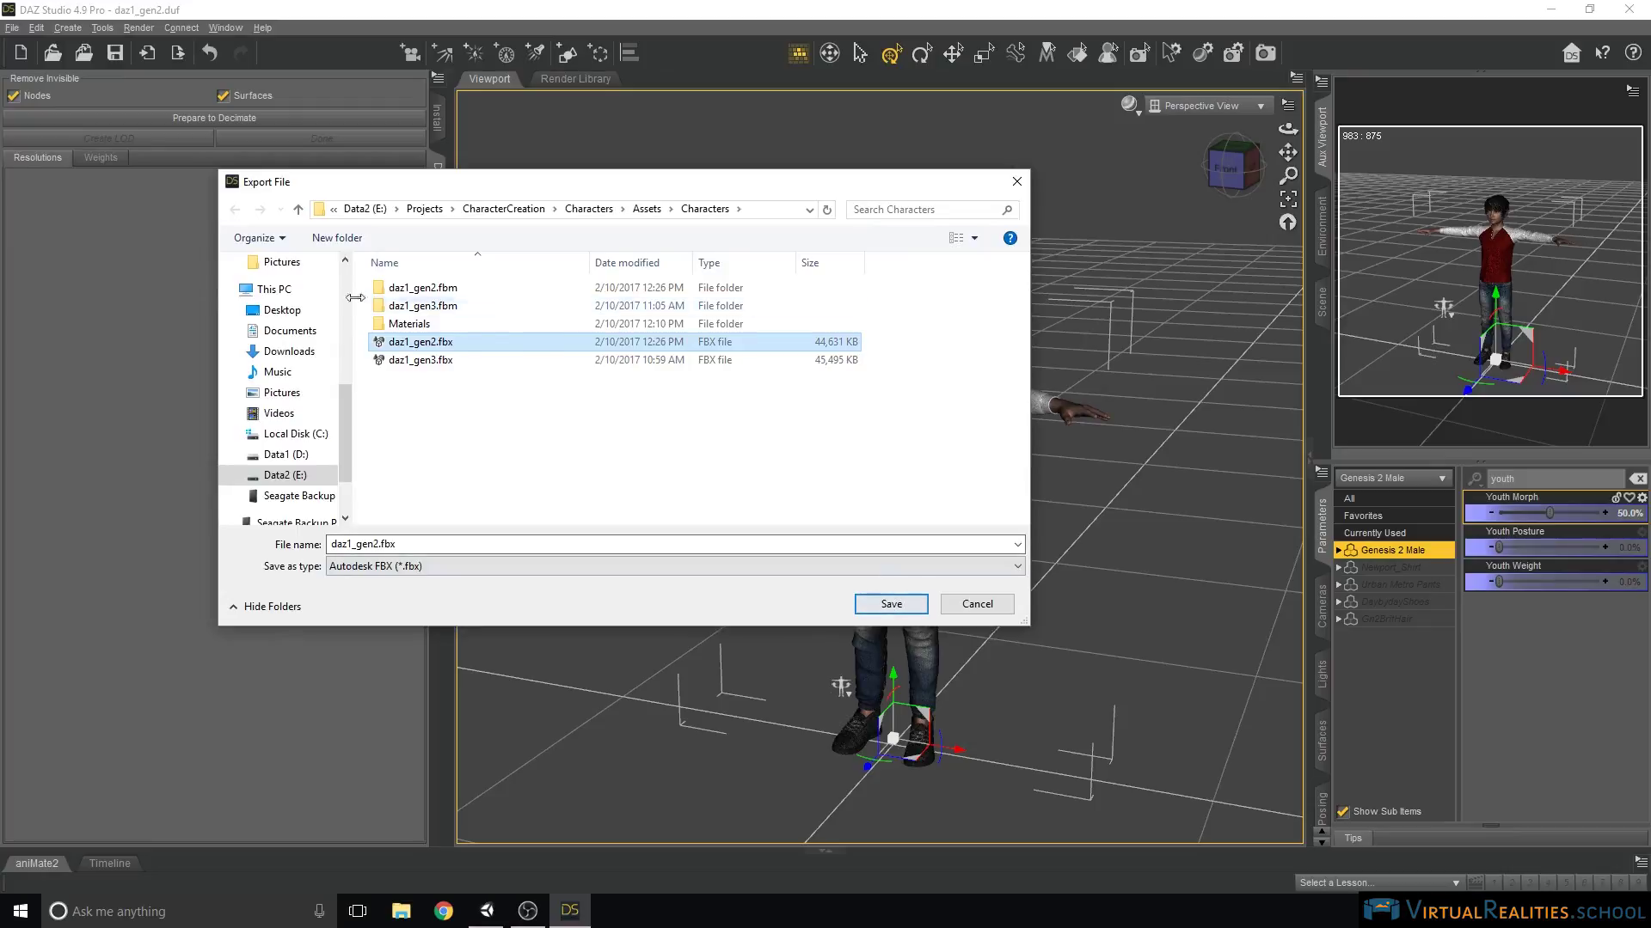
{"action": "left_click", "coordinate": [892, 605]}
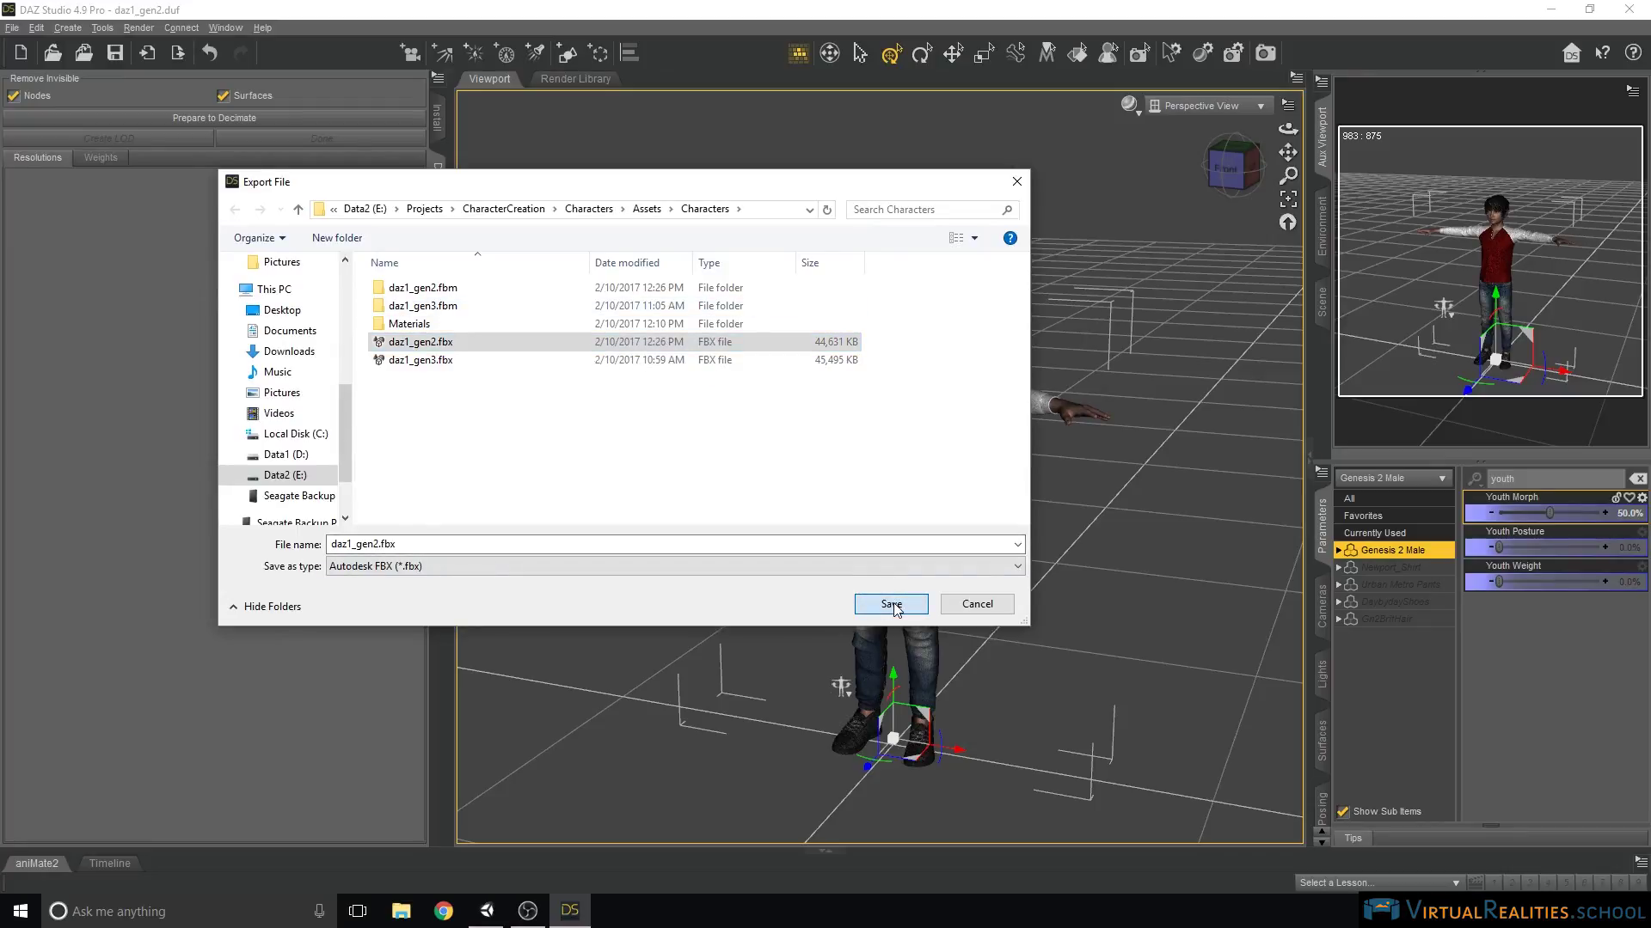
{"action": "left_click", "coordinate": [785, 469]}
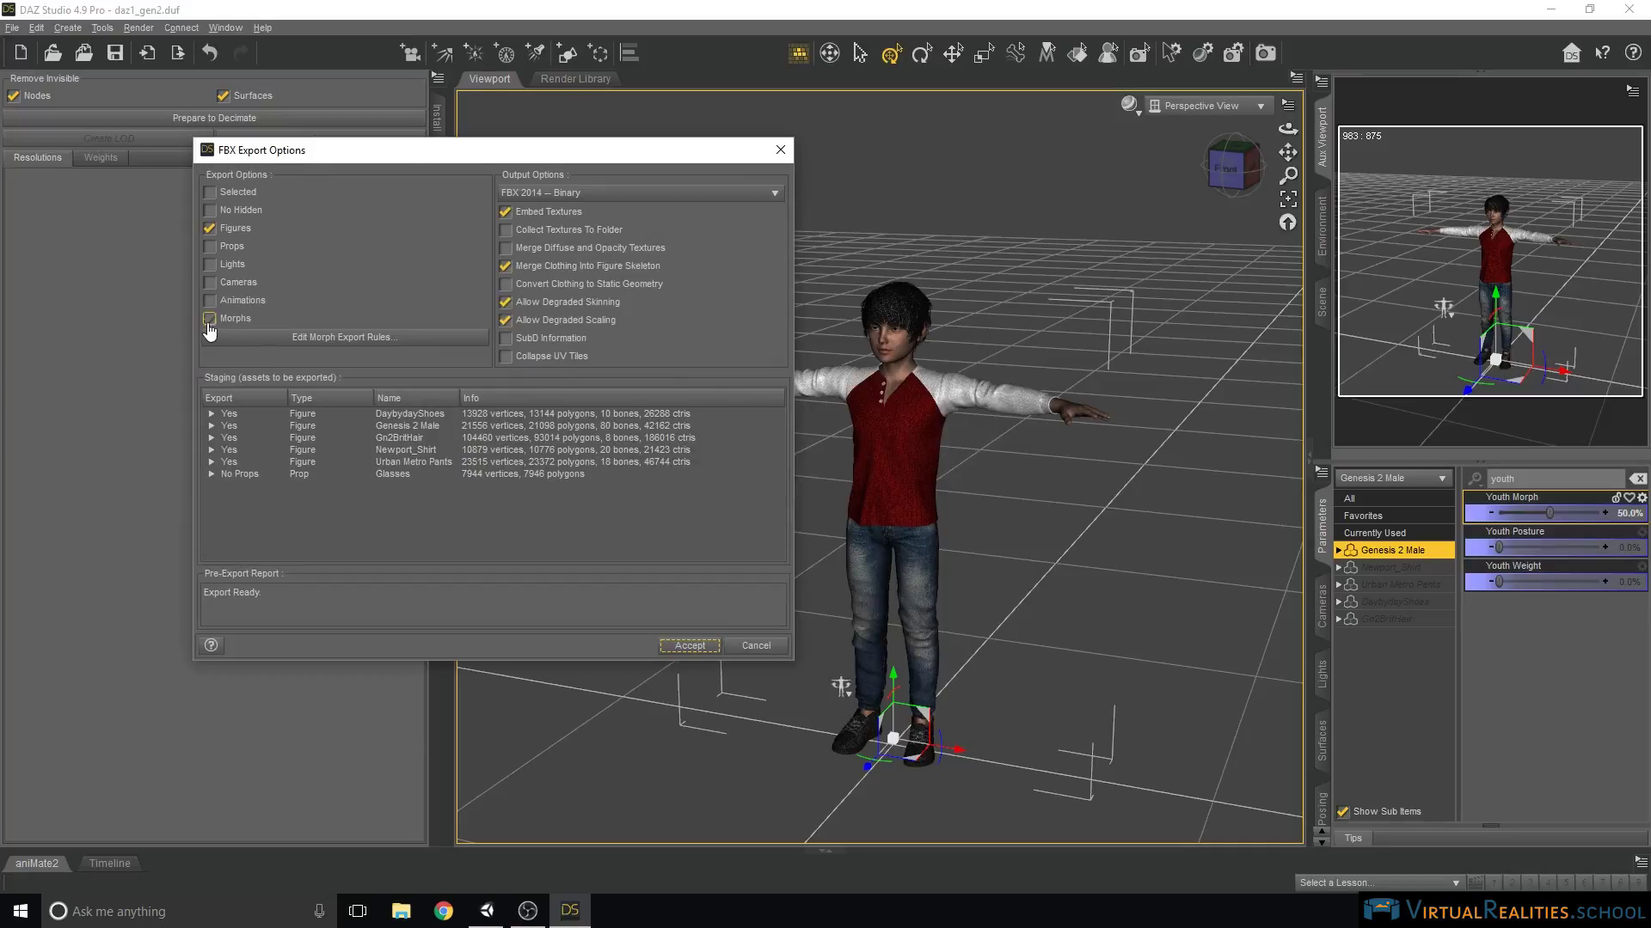
Include Morphs in the FBX export and review the full list of morph export rules.
{"action": "left_click", "coordinate": [234, 319]}
{"action": "left_click", "coordinate": [209, 319]}
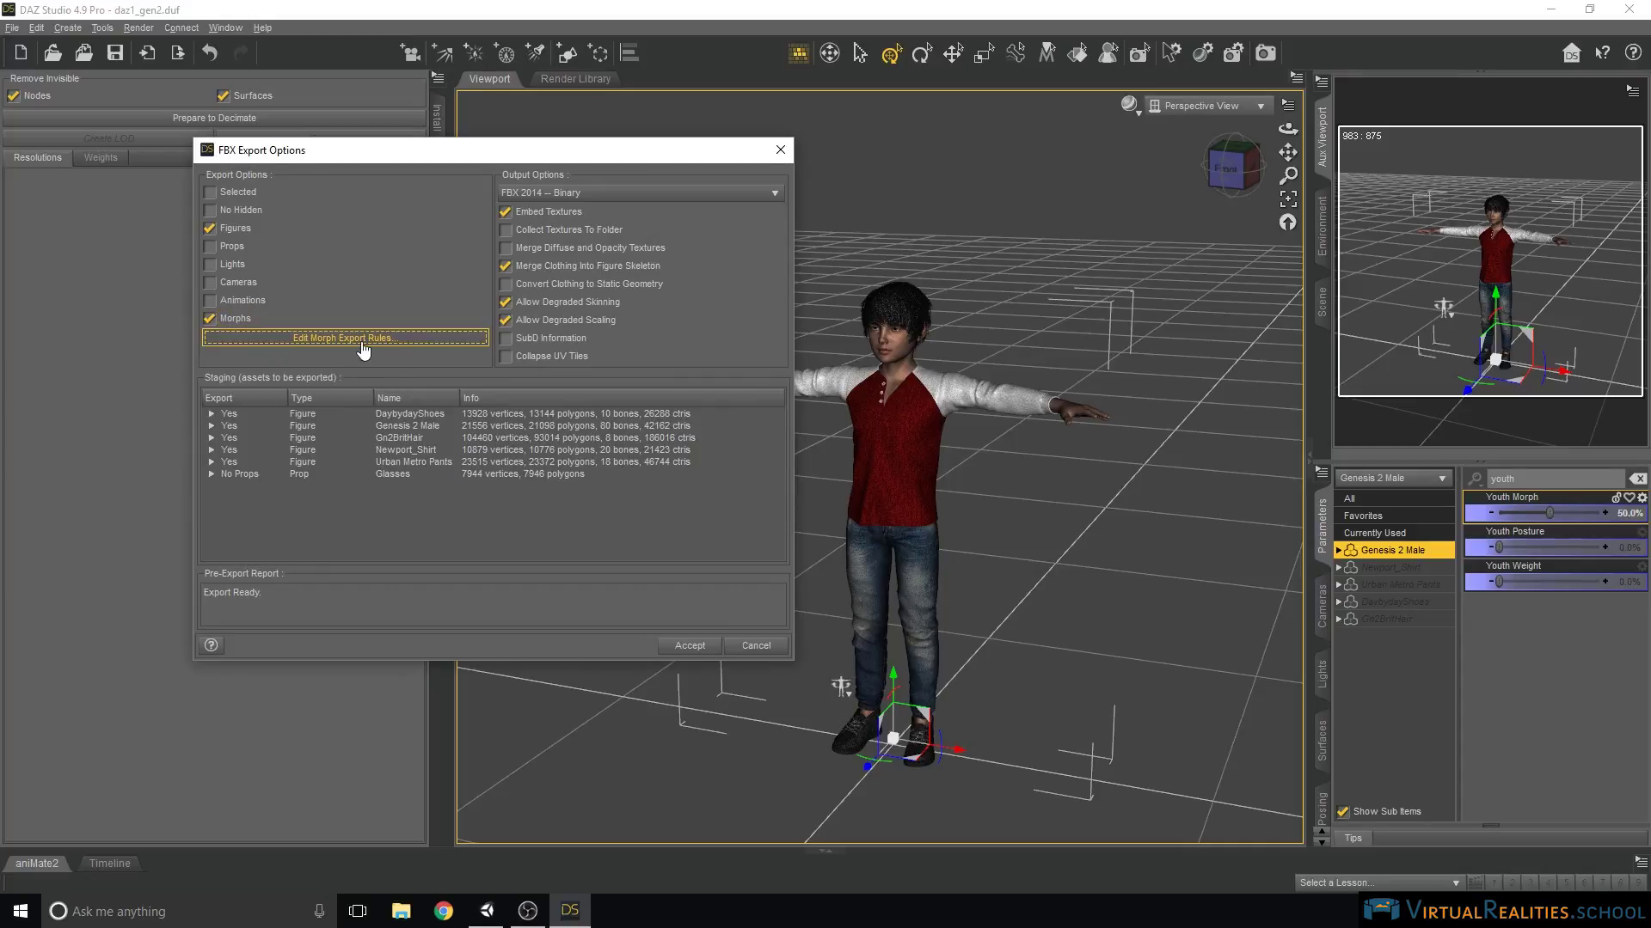
{"action": "left_click", "coordinate": [323, 341]}
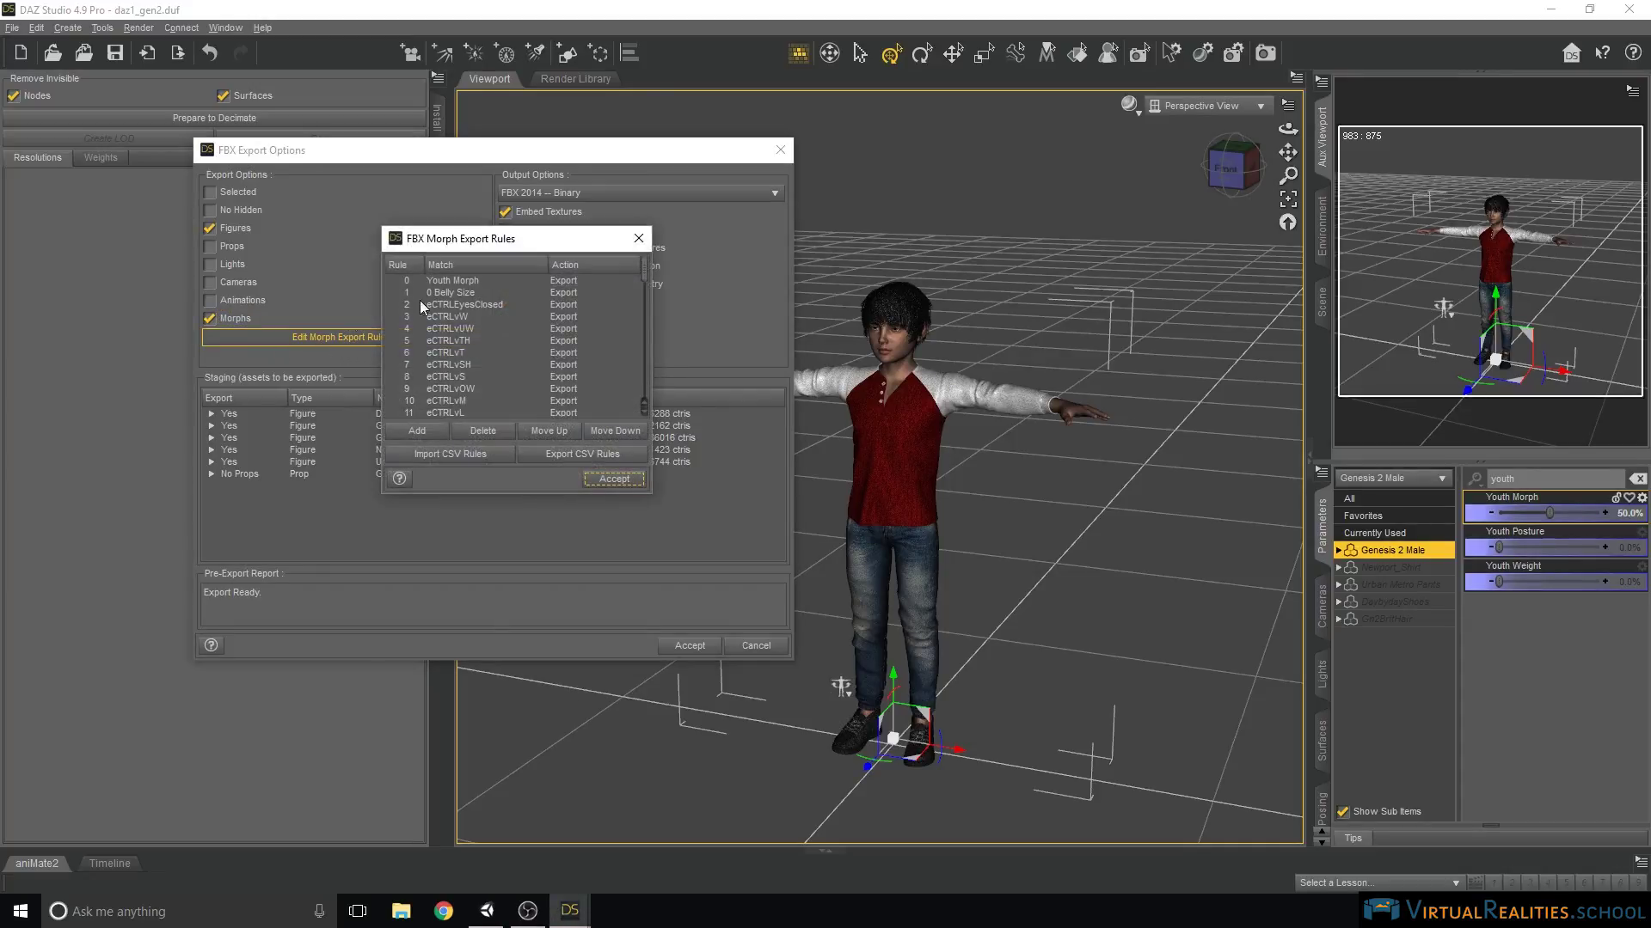
{"action": "left_click_drag", "start_coordinate": [648, 281], "coordinate": [645, 354]}
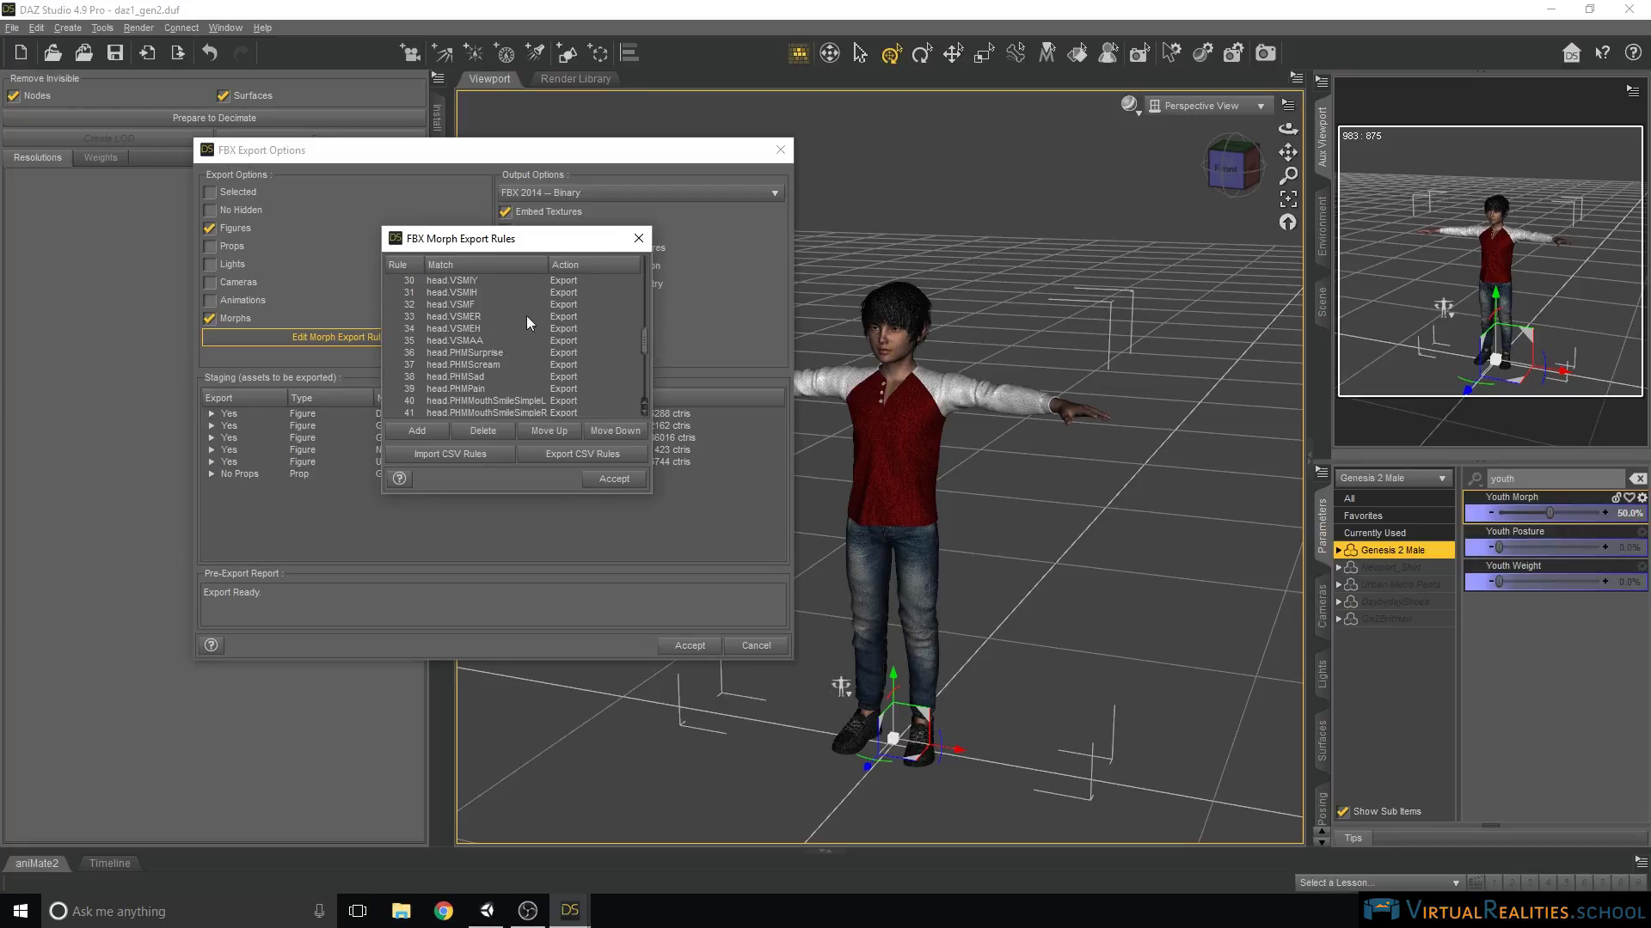
{"action": "left_click_drag", "start_coordinate": [647, 353], "coordinate": [650, 403]}
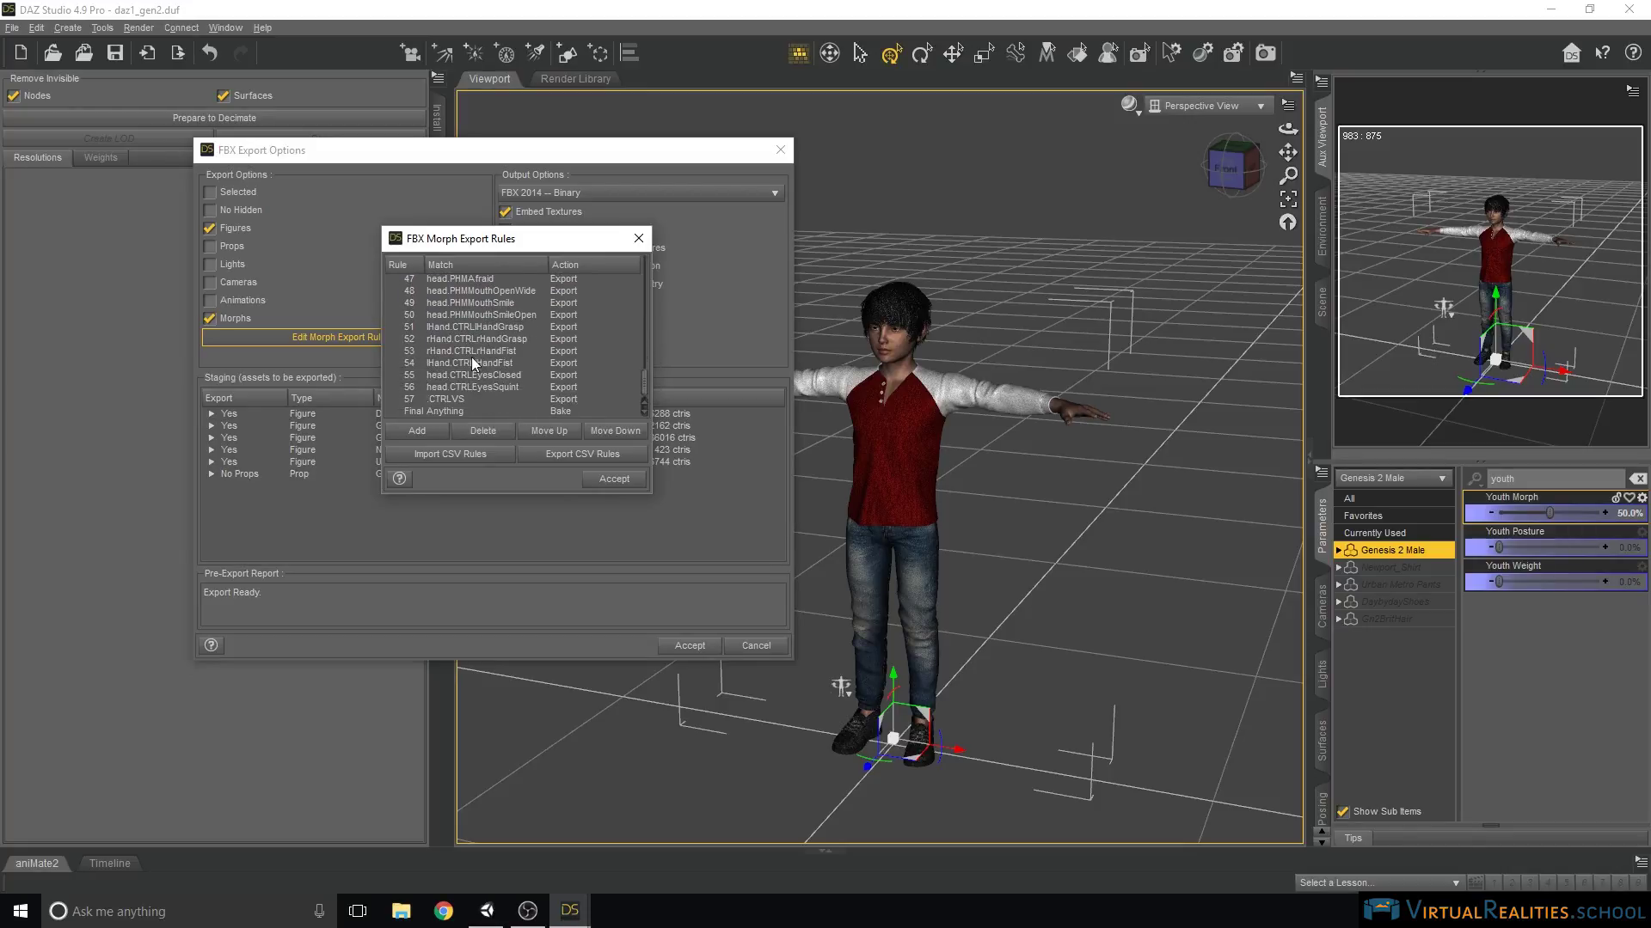
{"action": "left_click_drag", "start_coordinate": [647, 396], "coordinate": [653, 258]}
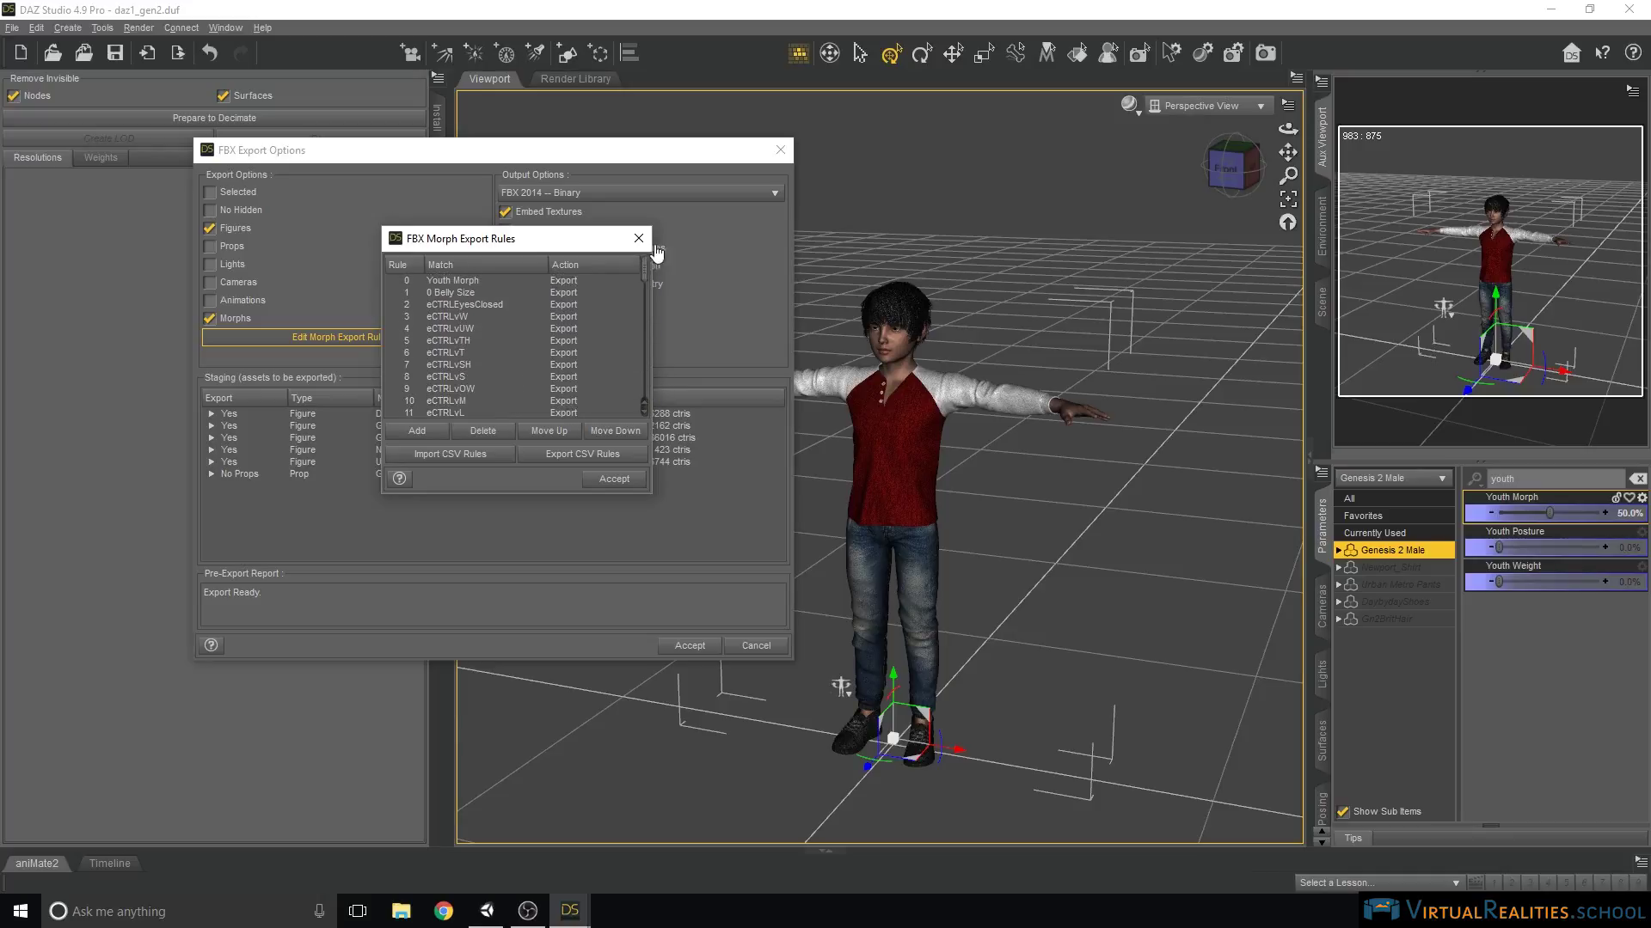
Delete the existing Youth Morph export rule and add a new blank rule in its place.
{"action": "left_click", "coordinate": [453, 281]}
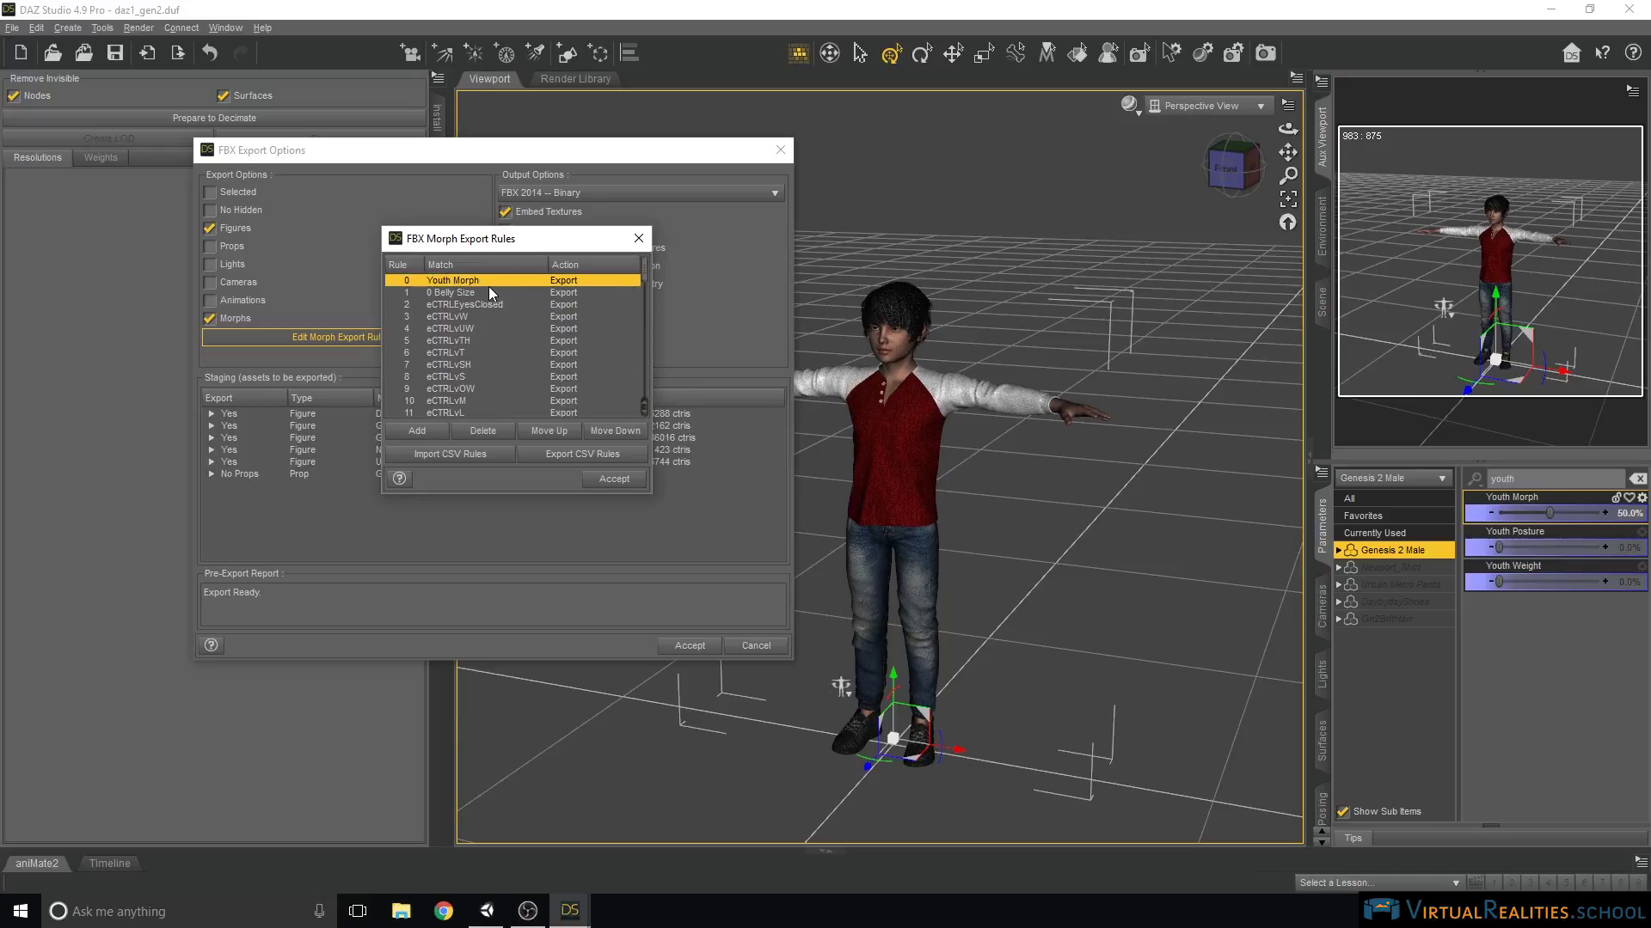
{"action": "left_click", "coordinate": [478, 432]}
{"action": "left_click", "coordinate": [415, 431]}
{"action": "left_click", "coordinate": [416, 433]}
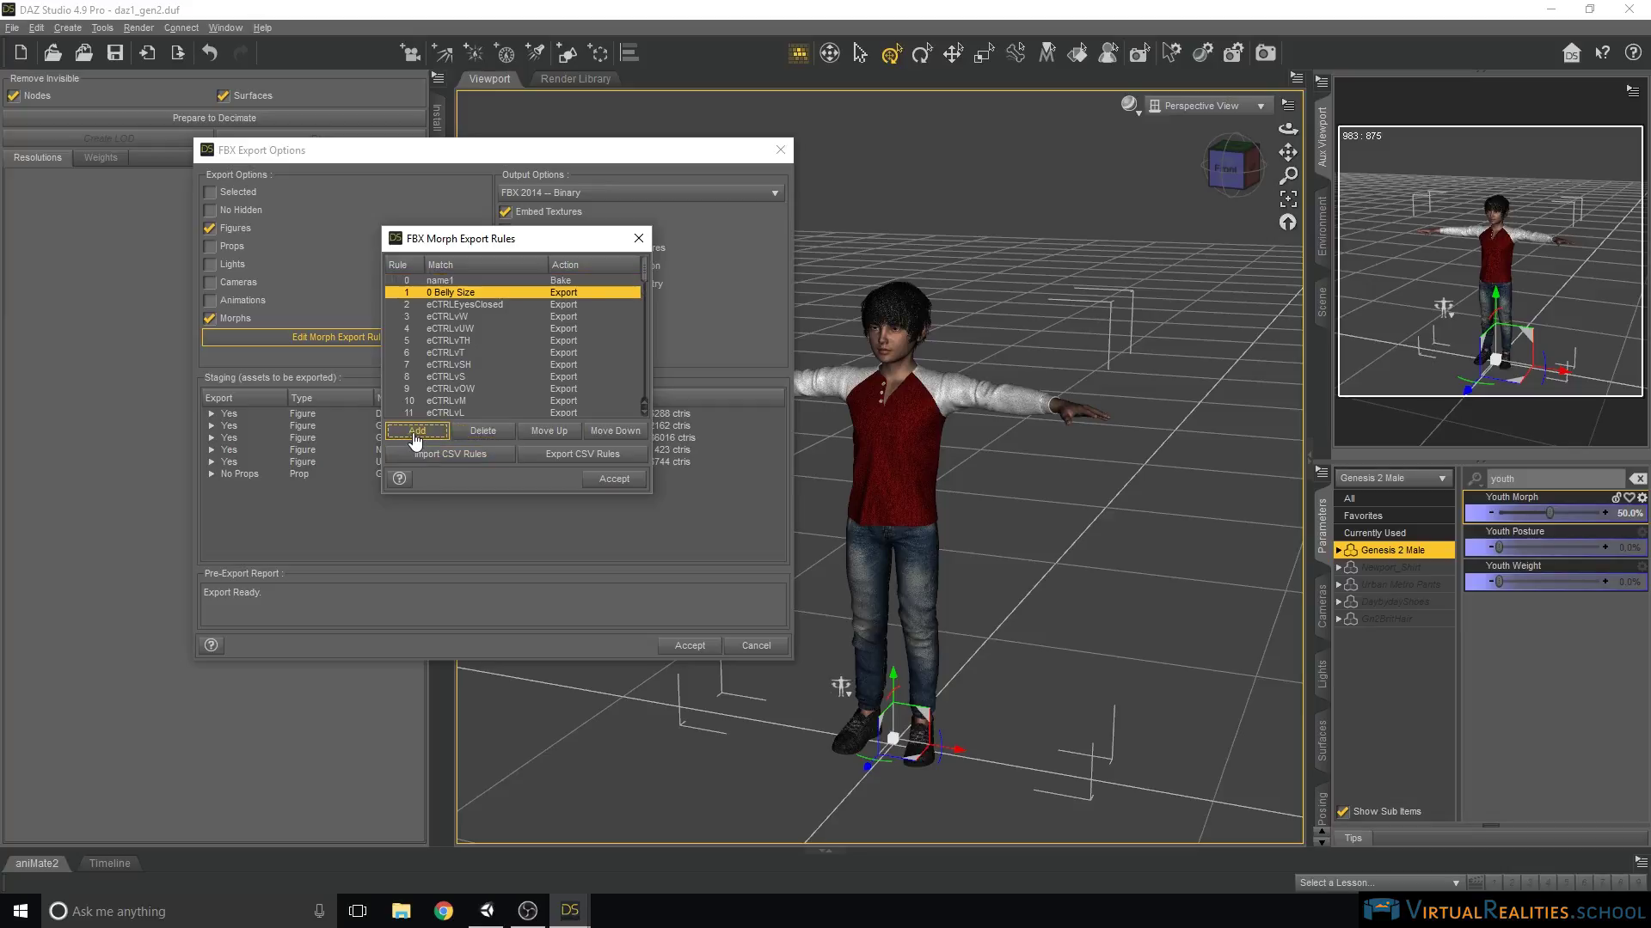
Set the new rule's match to the copied name Youth Morph and its action to Export, and accept the rules.
{"action": "double_click", "coordinate": [448, 282]}
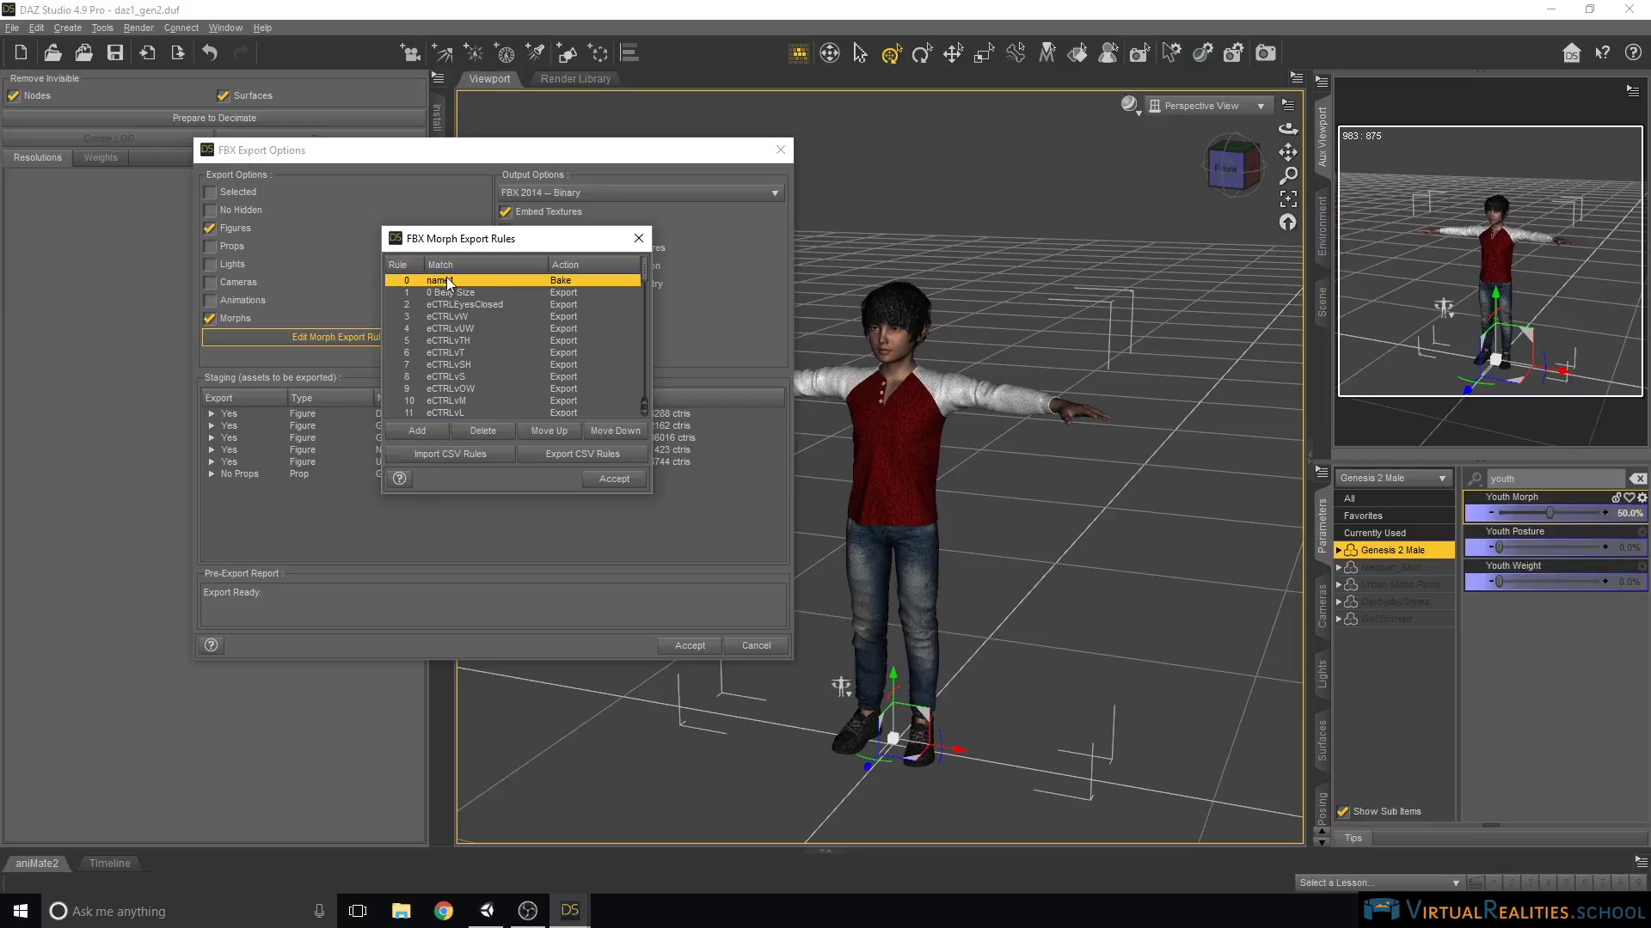
{"action": "key", "text": "ctrl+v"}
{"action": "double_click", "coordinate": [563, 281]}
{"action": "left_click", "coordinate": [562, 280]}
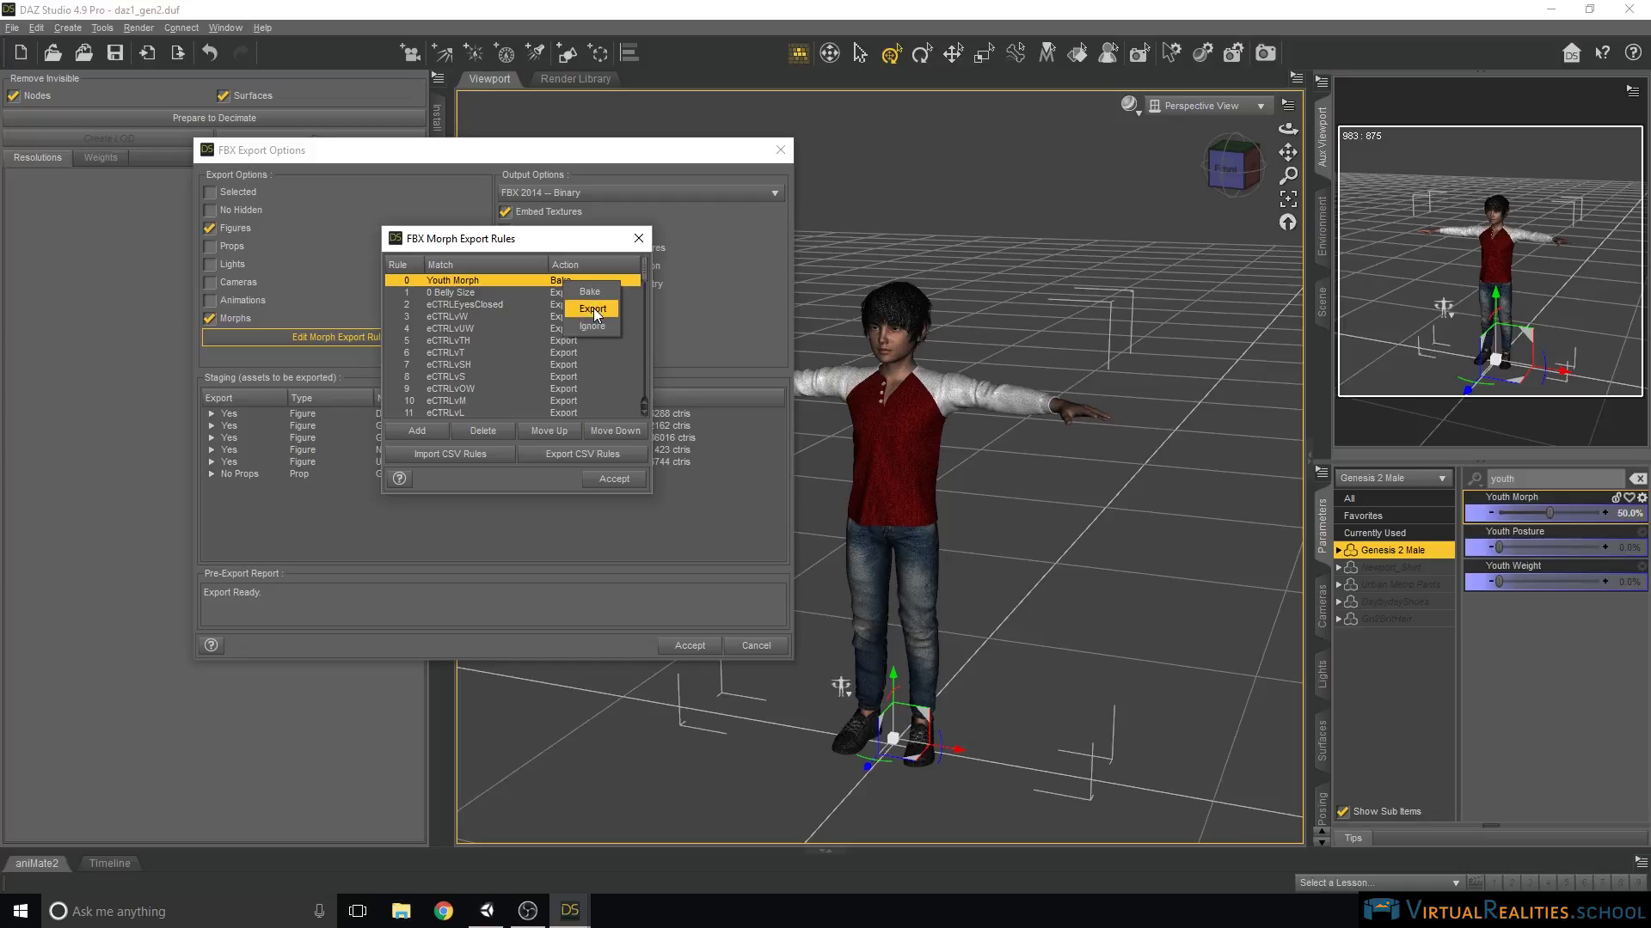
{"action": "left_click", "coordinate": [593, 310]}
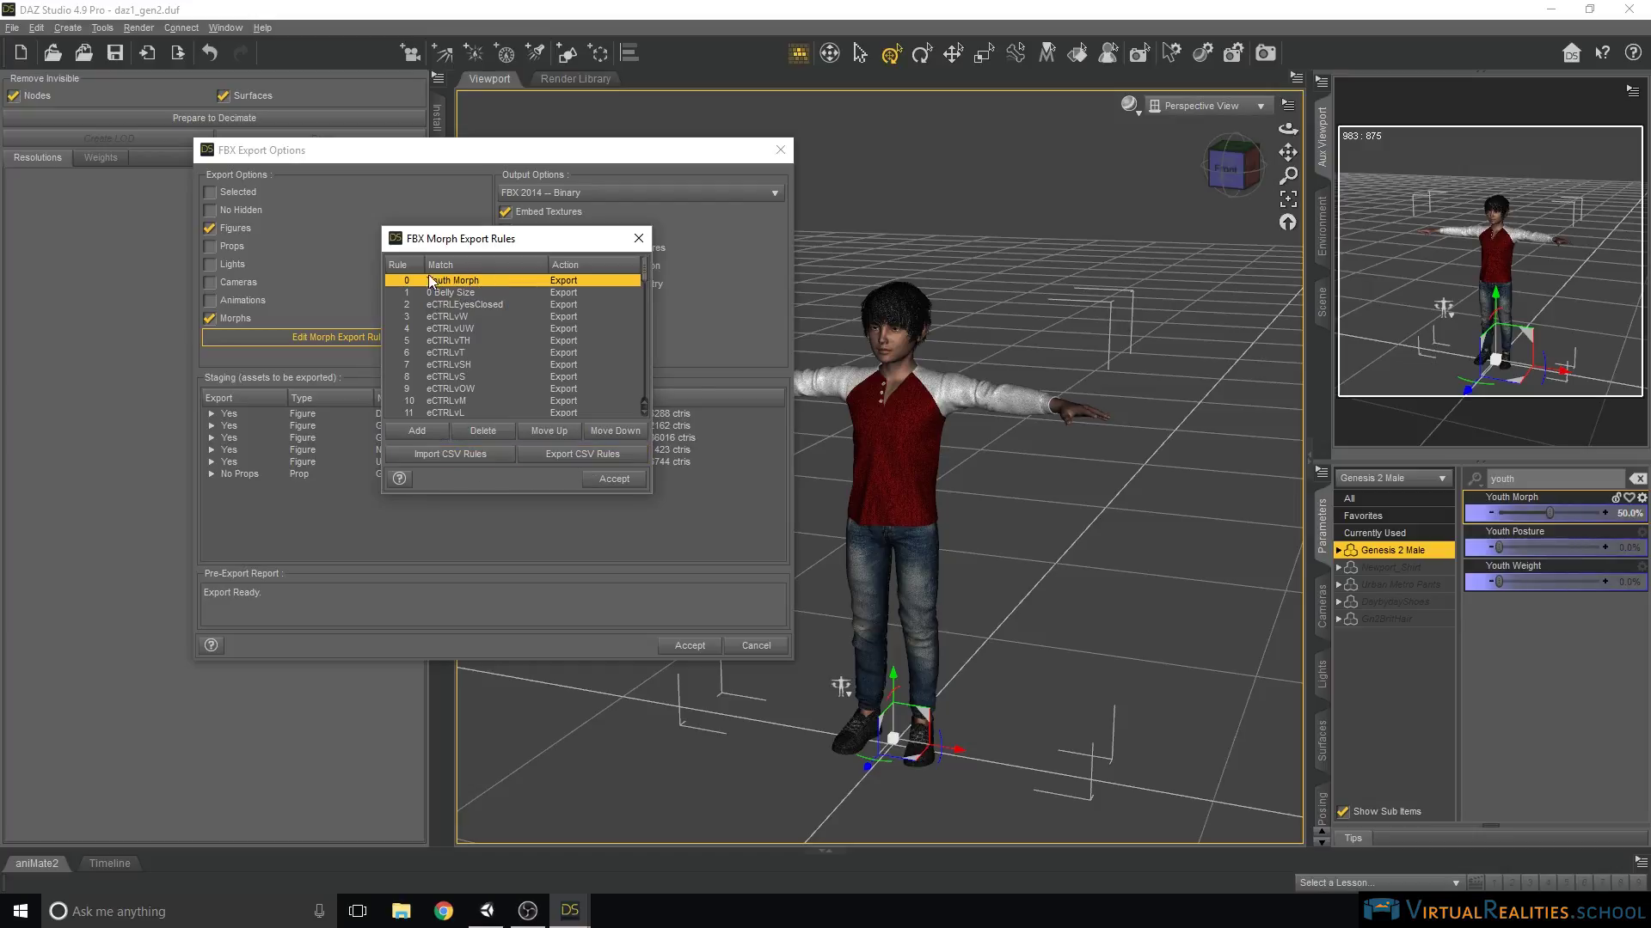
{"action": "mouse_move", "coordinate": [643, 268]}
{"action": "left_mouse_down"}
{"action": "mouse_move", "coordinate": [645, 313]}
{"action": "mouse_move", "coordinate": [643, 267]}
{"action": "left_mouse_up"}
{"action": "left_click", "coordinate": [610, 487]}
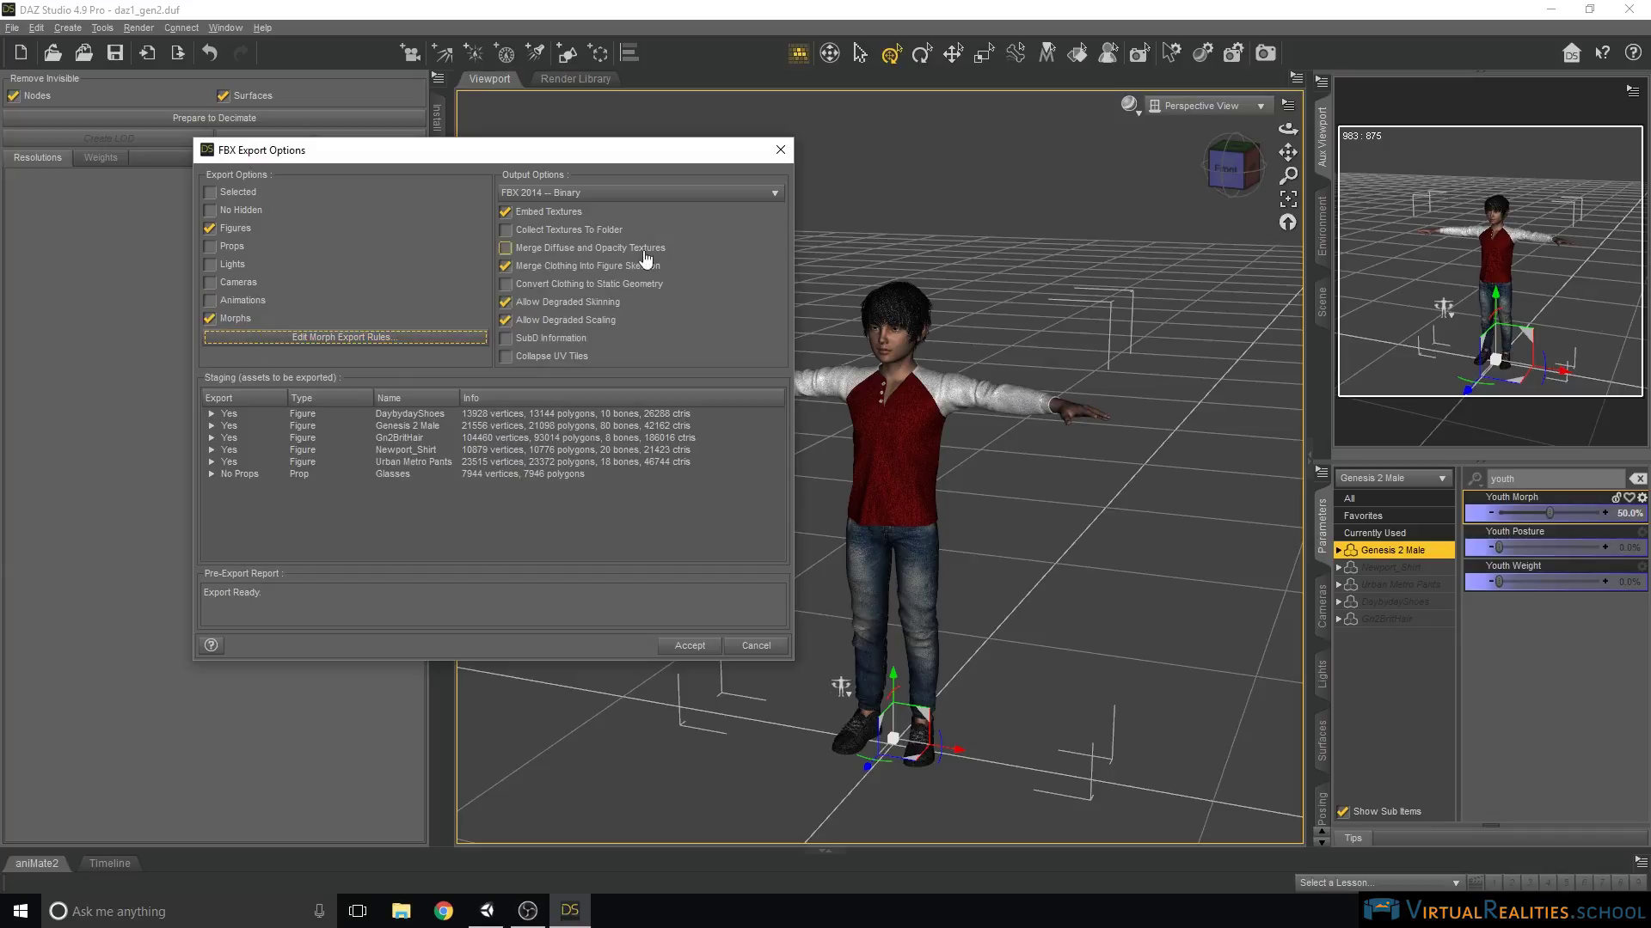
Run the FBX export with Morphs included and the other output options kept.
{"action": "left_click", "coordinate": [210, 319]}
{"action": "left_click", "coordinate": [213, 320]}
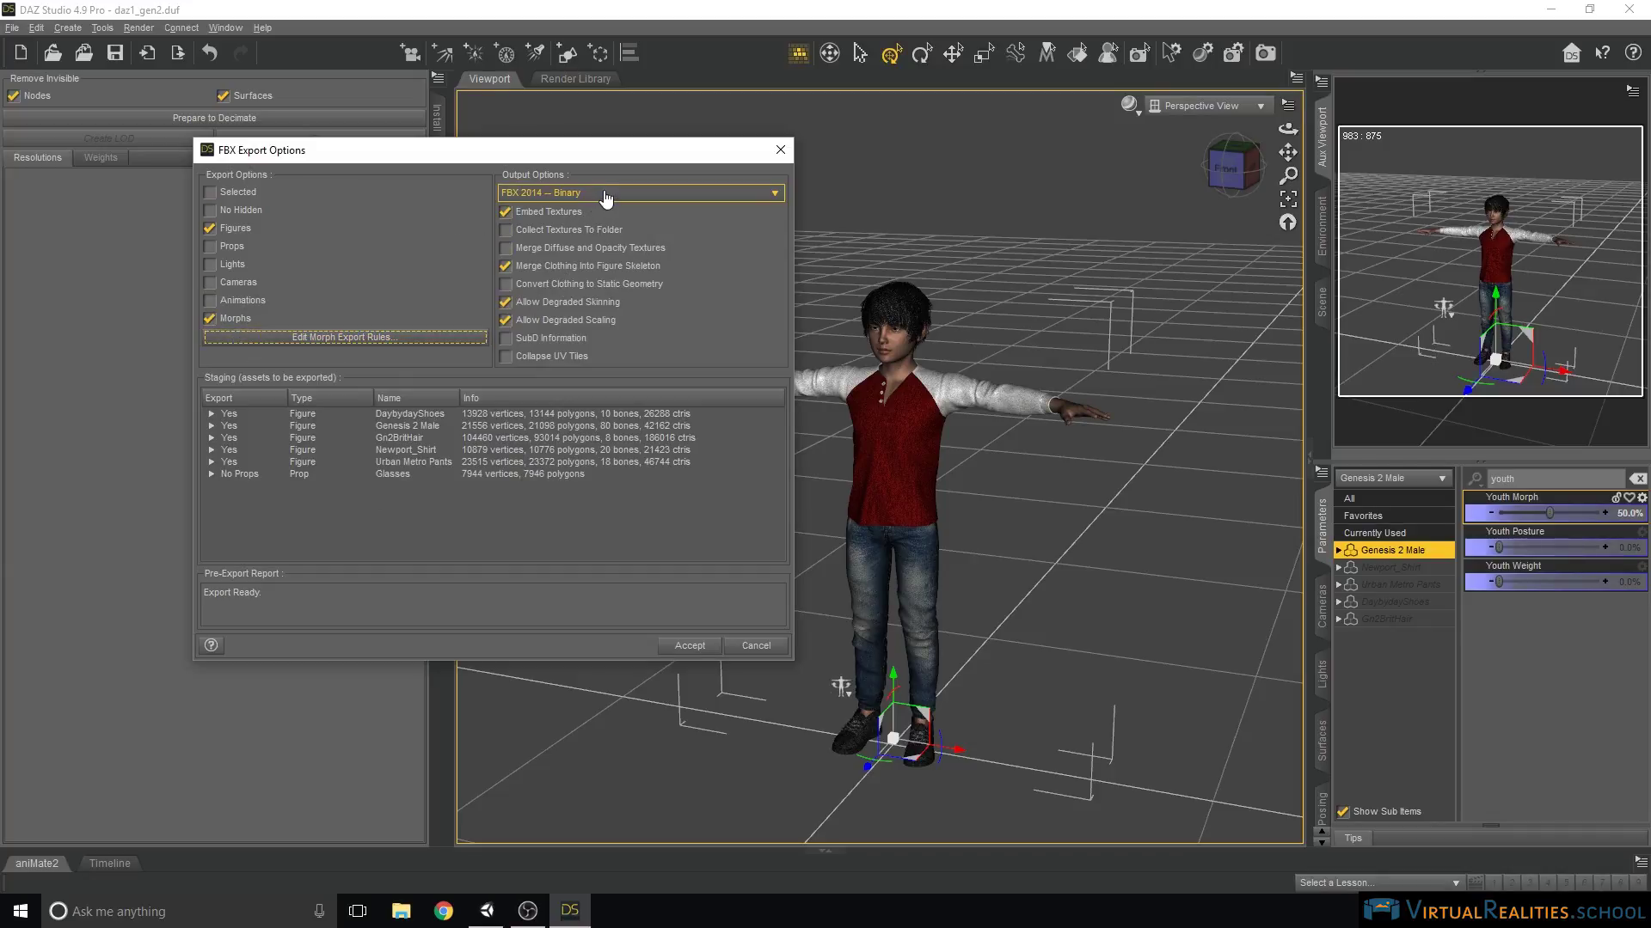
{"action": "left_click", "coordinate": [686, 648]}
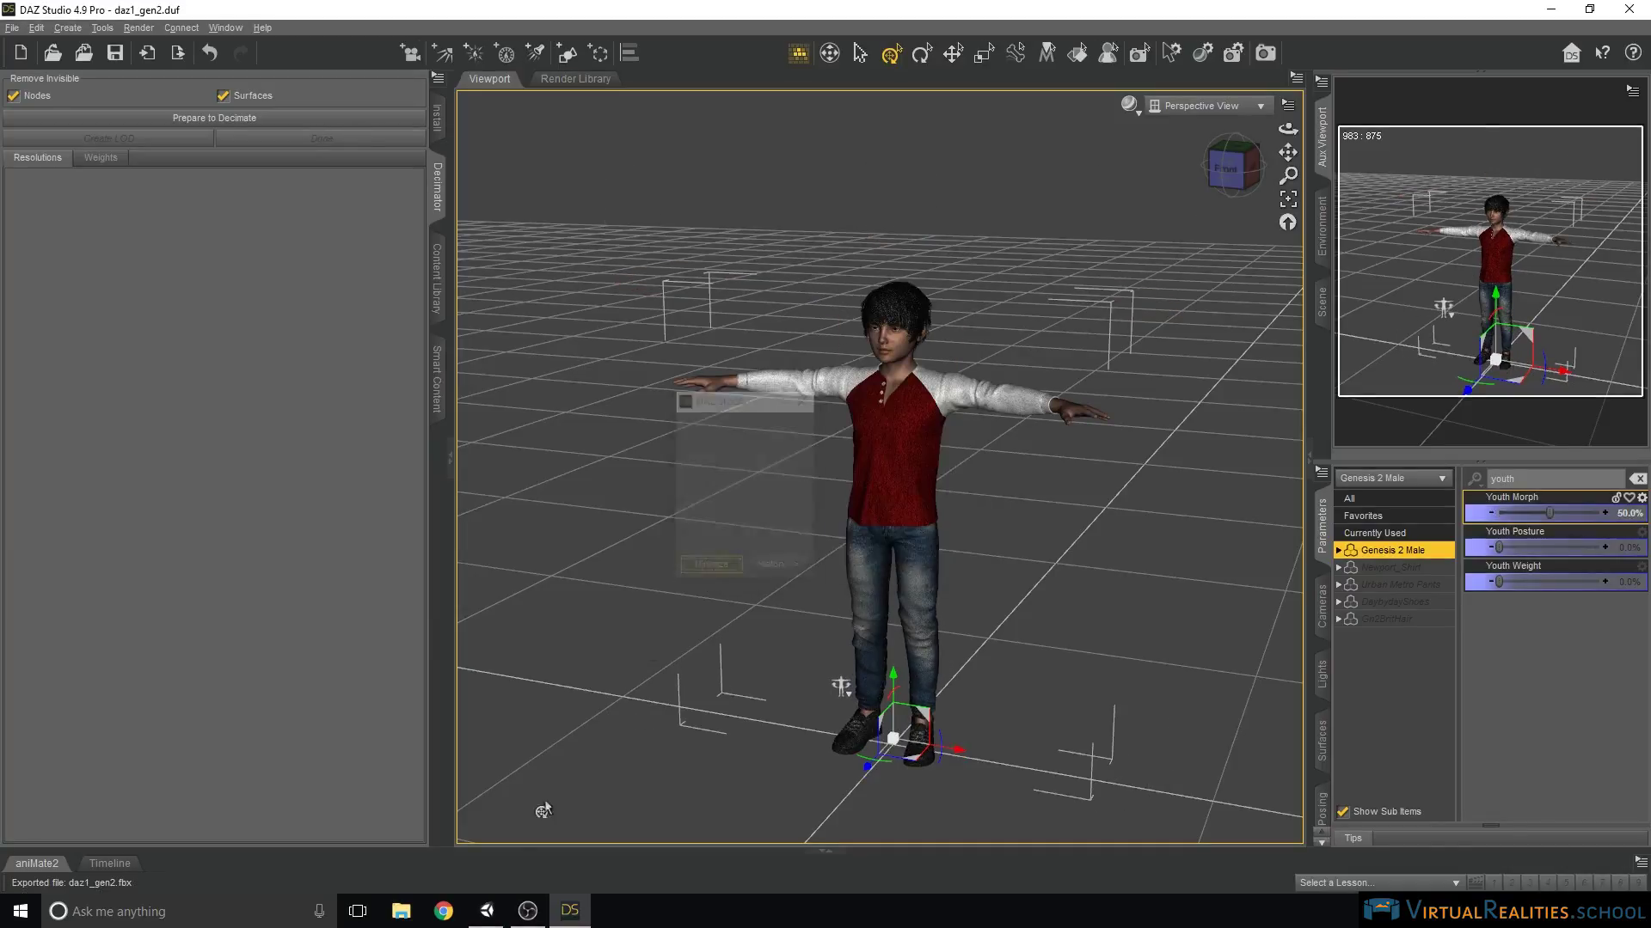
Switch to Unity and clear the console messages about the imported characters.
{"action": "left_click", "coordinate": [487, 911]}
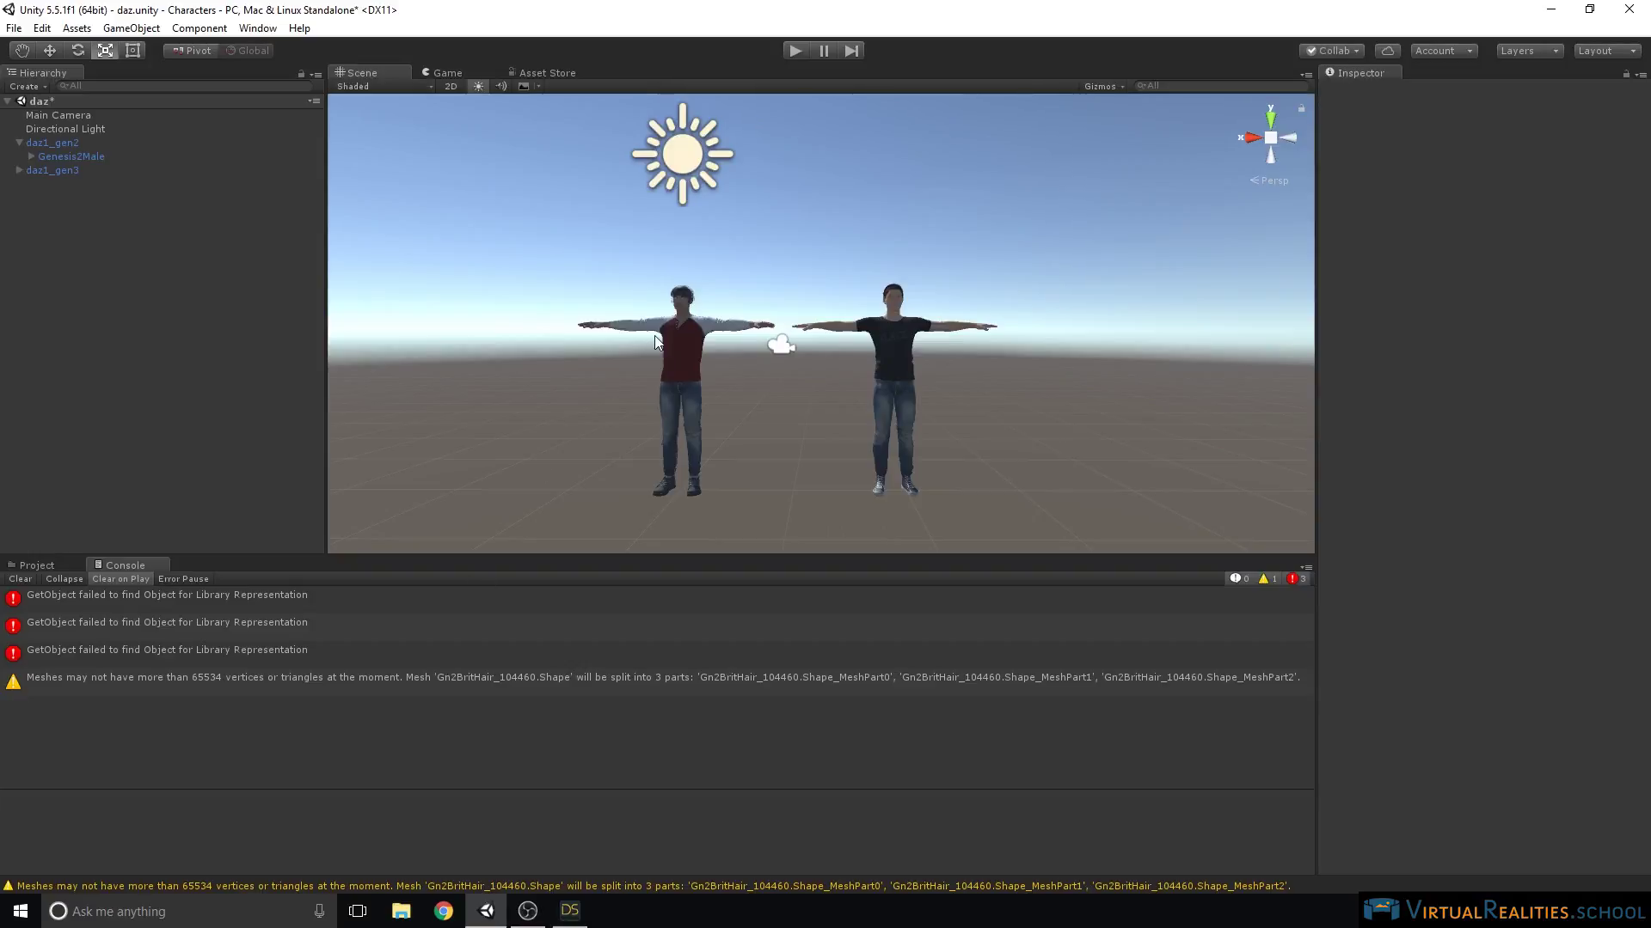
{"action": "middle_click_drag", "start_coordinate": [765, 292], "coordinate": [795, 258]}
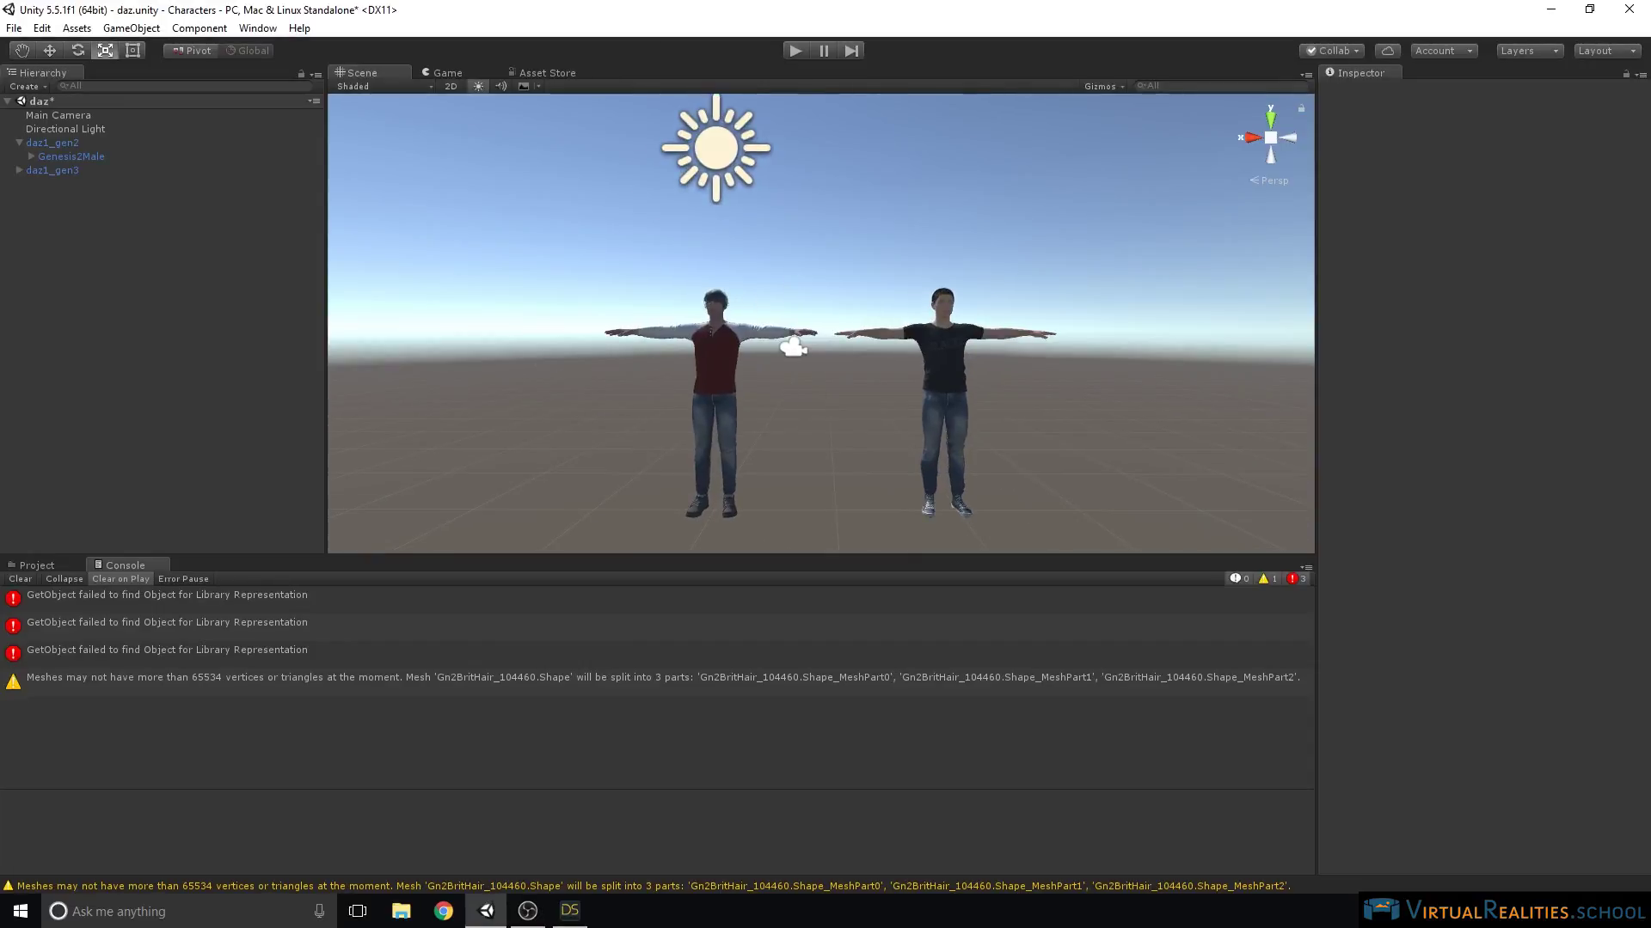
{"action": "left_click", "coordinate": [19, 579]}
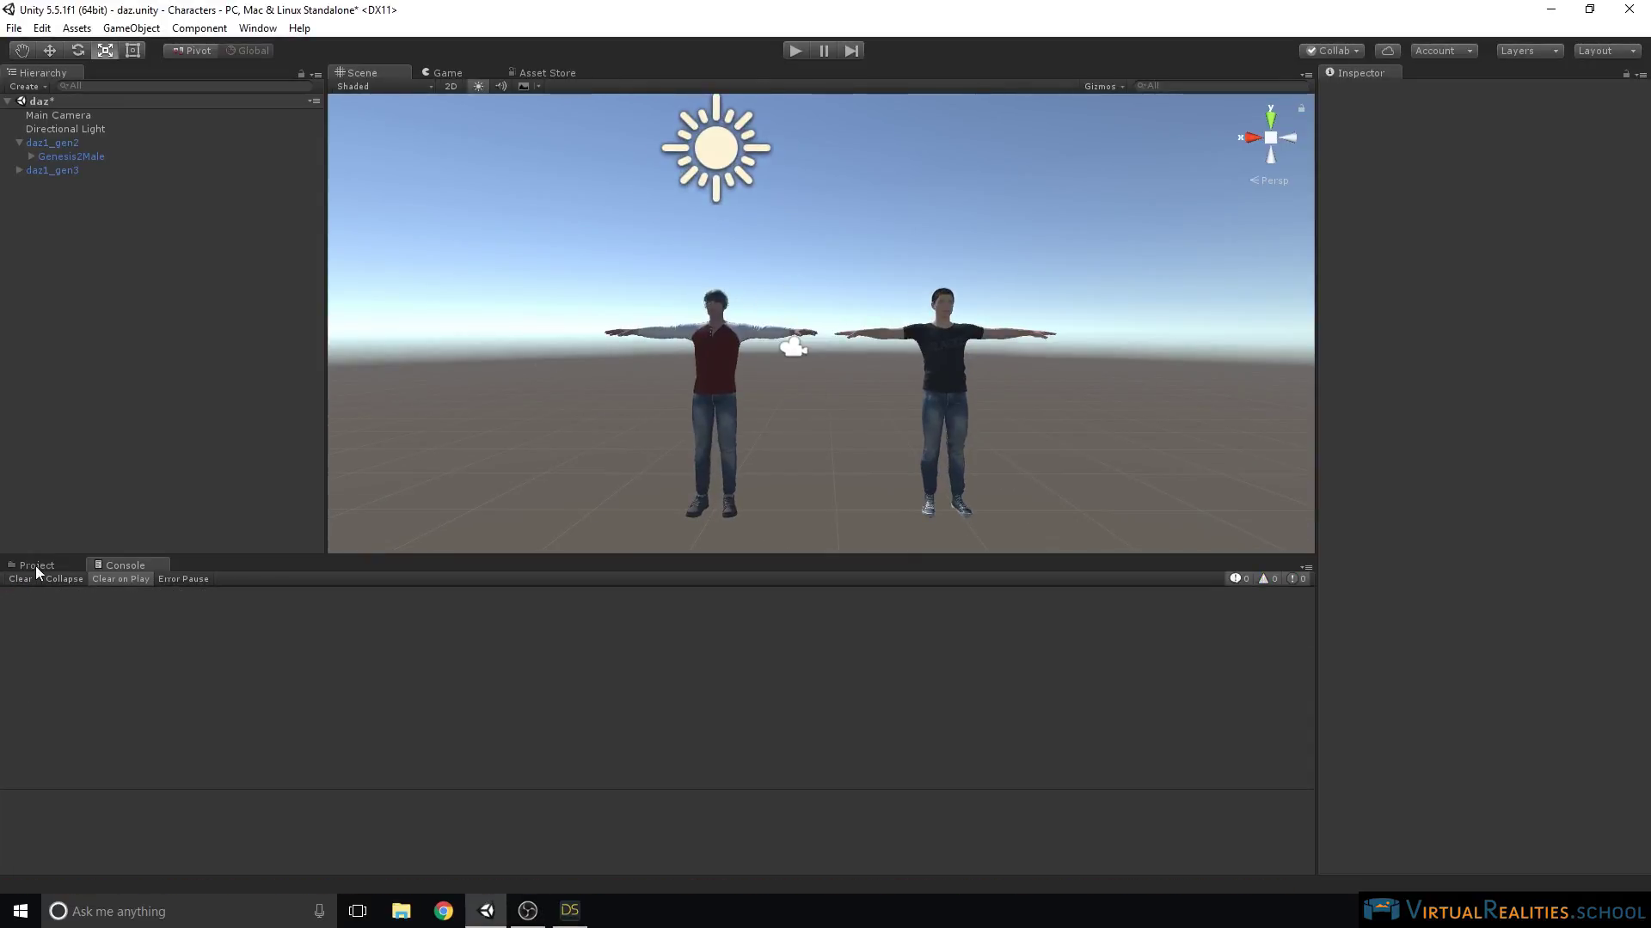
Examine the daz1_gen2 character's face, eyes and hair up close, and expand Genesis2Male to see its meshes.
{"action": "scroll", "coordinate": [756, 256], "scroll_direction": "up", "scroll_amount": 8}
{"action": "scroll", "coordinate": [597, 278], "scroll_direction": "up", "scroll_amount": 6}
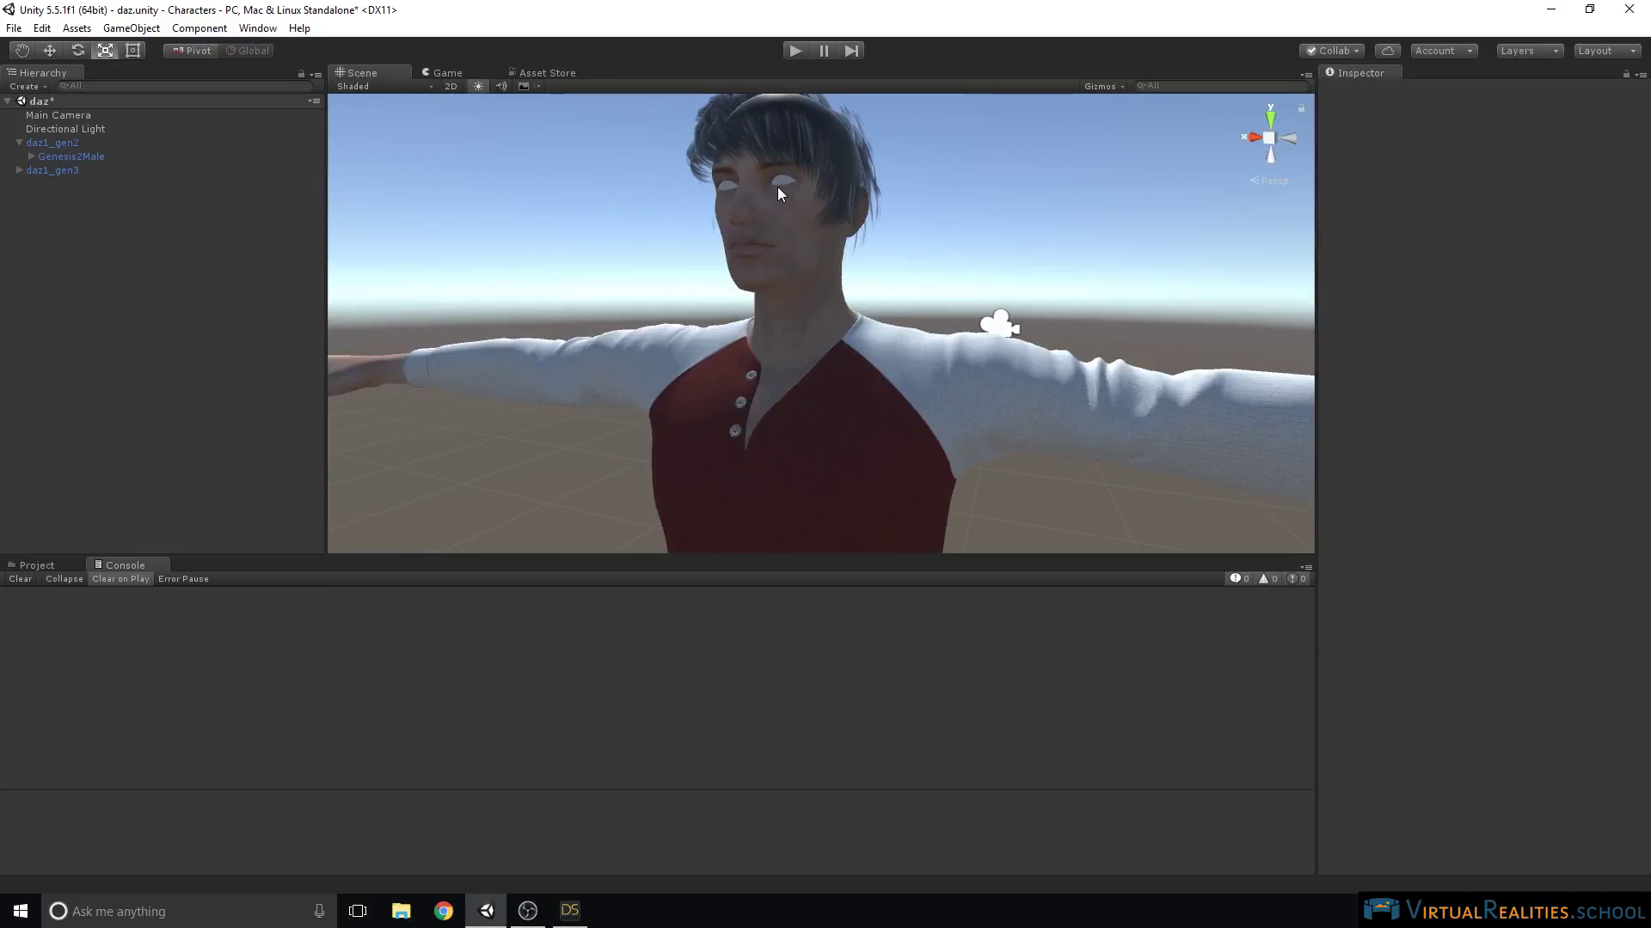
{"action": "scroll", "coordinate": [777, 188], "scroll_direction": "down", "scroll_amount": 6}
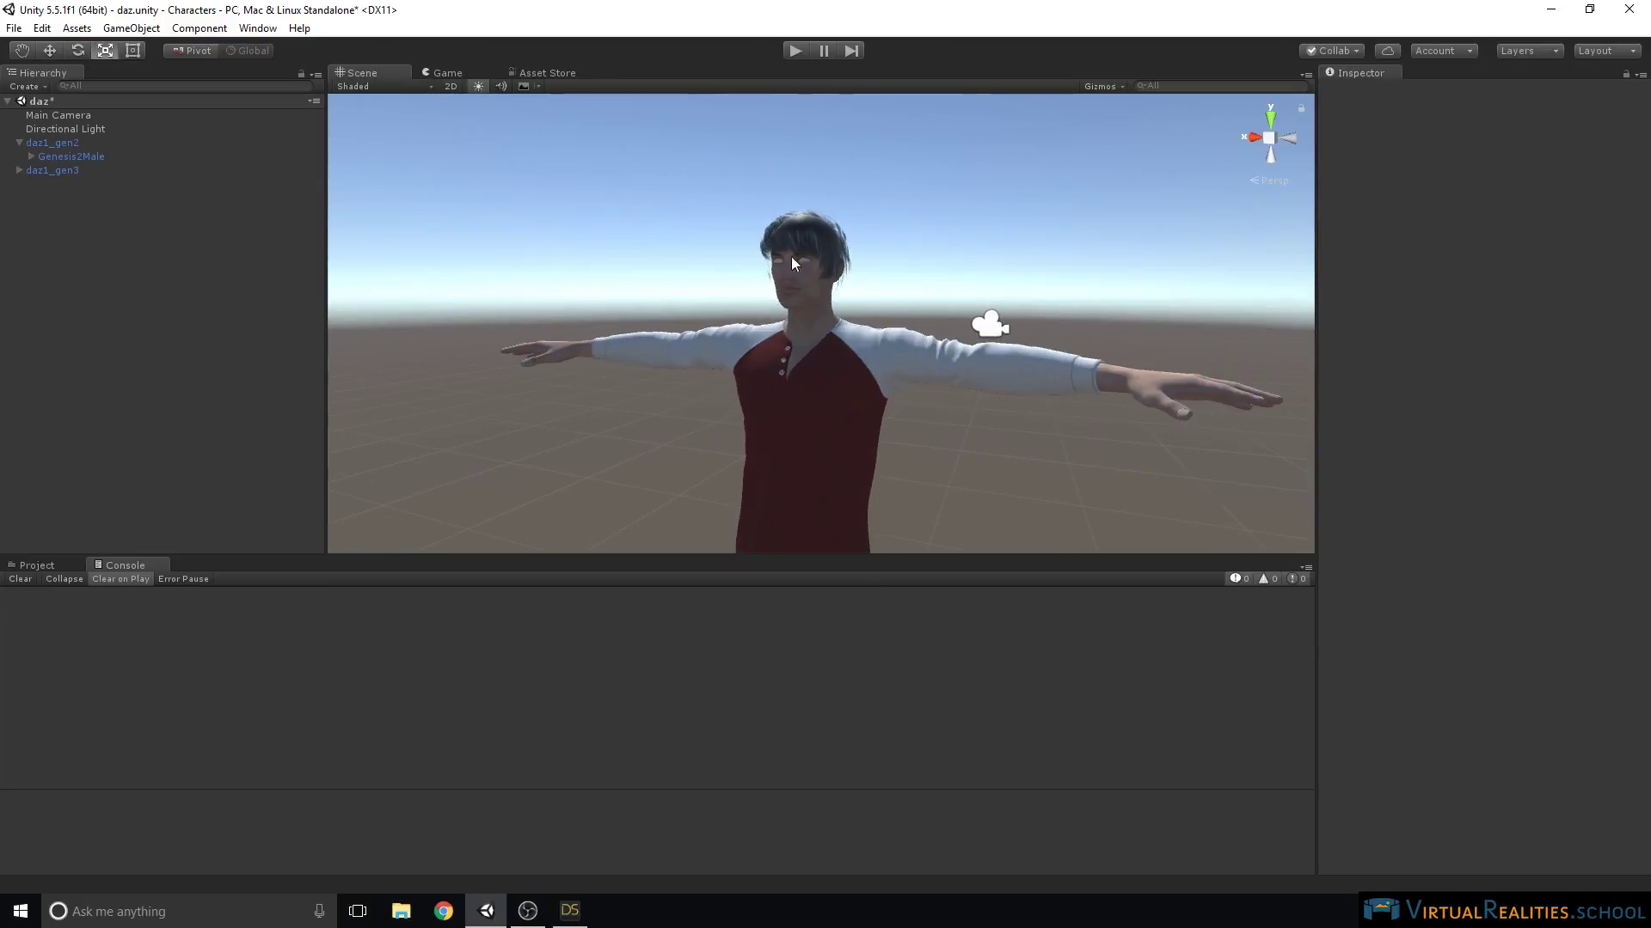
{"action": "left_click", "coordinate": [31, 156]}
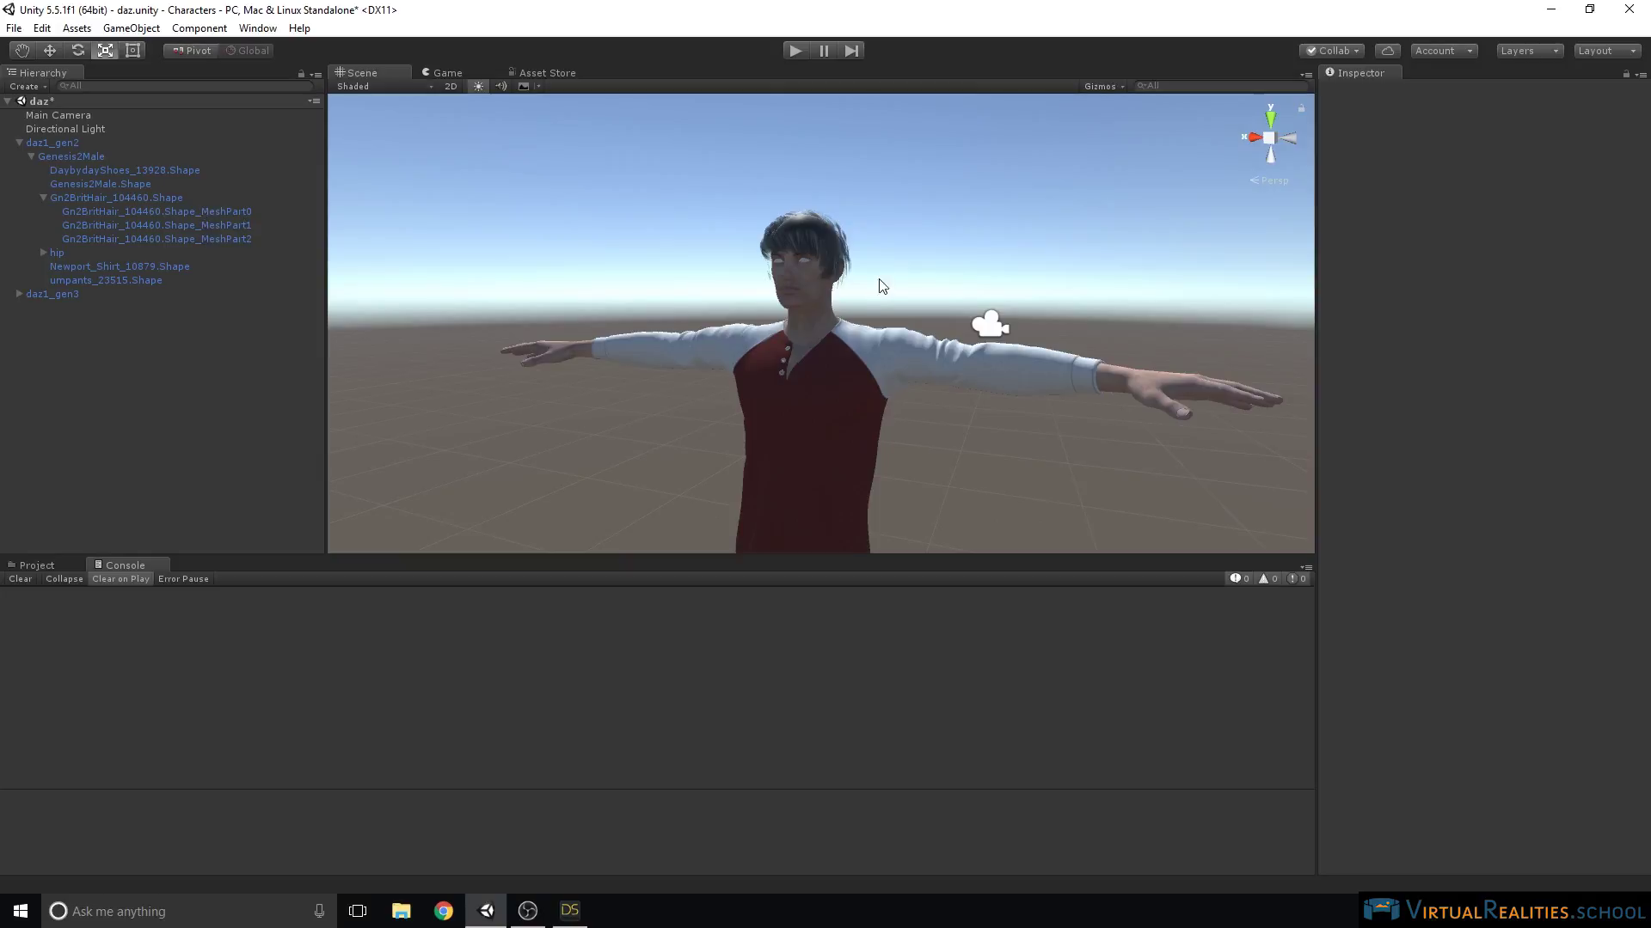
{"action": "scroll", "coordinate": [877, 284], "scroll_direction": "up", "scroll_amount": 3}
{"action": "key", "text": "q"}
{"action": "left_click_drag", "start_coordinate": [811, 266], "coordinate": [862, 233]}
{"action": "middle_click_drag", "start_coordinate": [863, 233], "coordinate": [845, 267]}
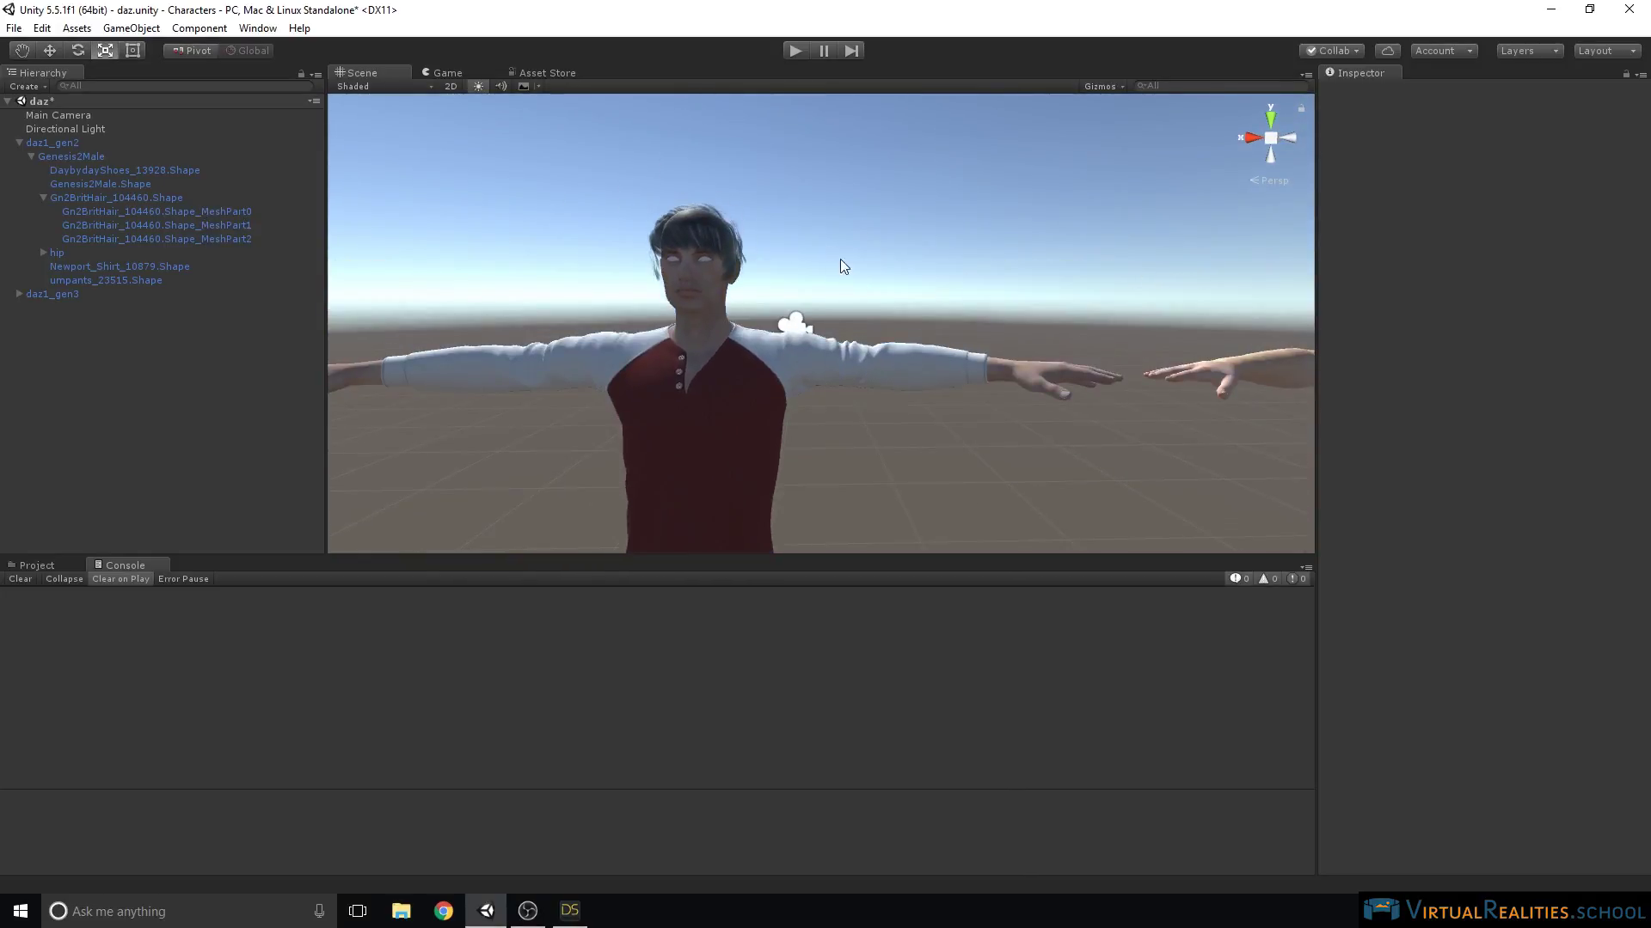
Select the Genesis2Male.Shape mesh, collapse the hair group and look through the mesh's list of blend shapes.
{"action": "left_click", "coordinate": [95, 184]}
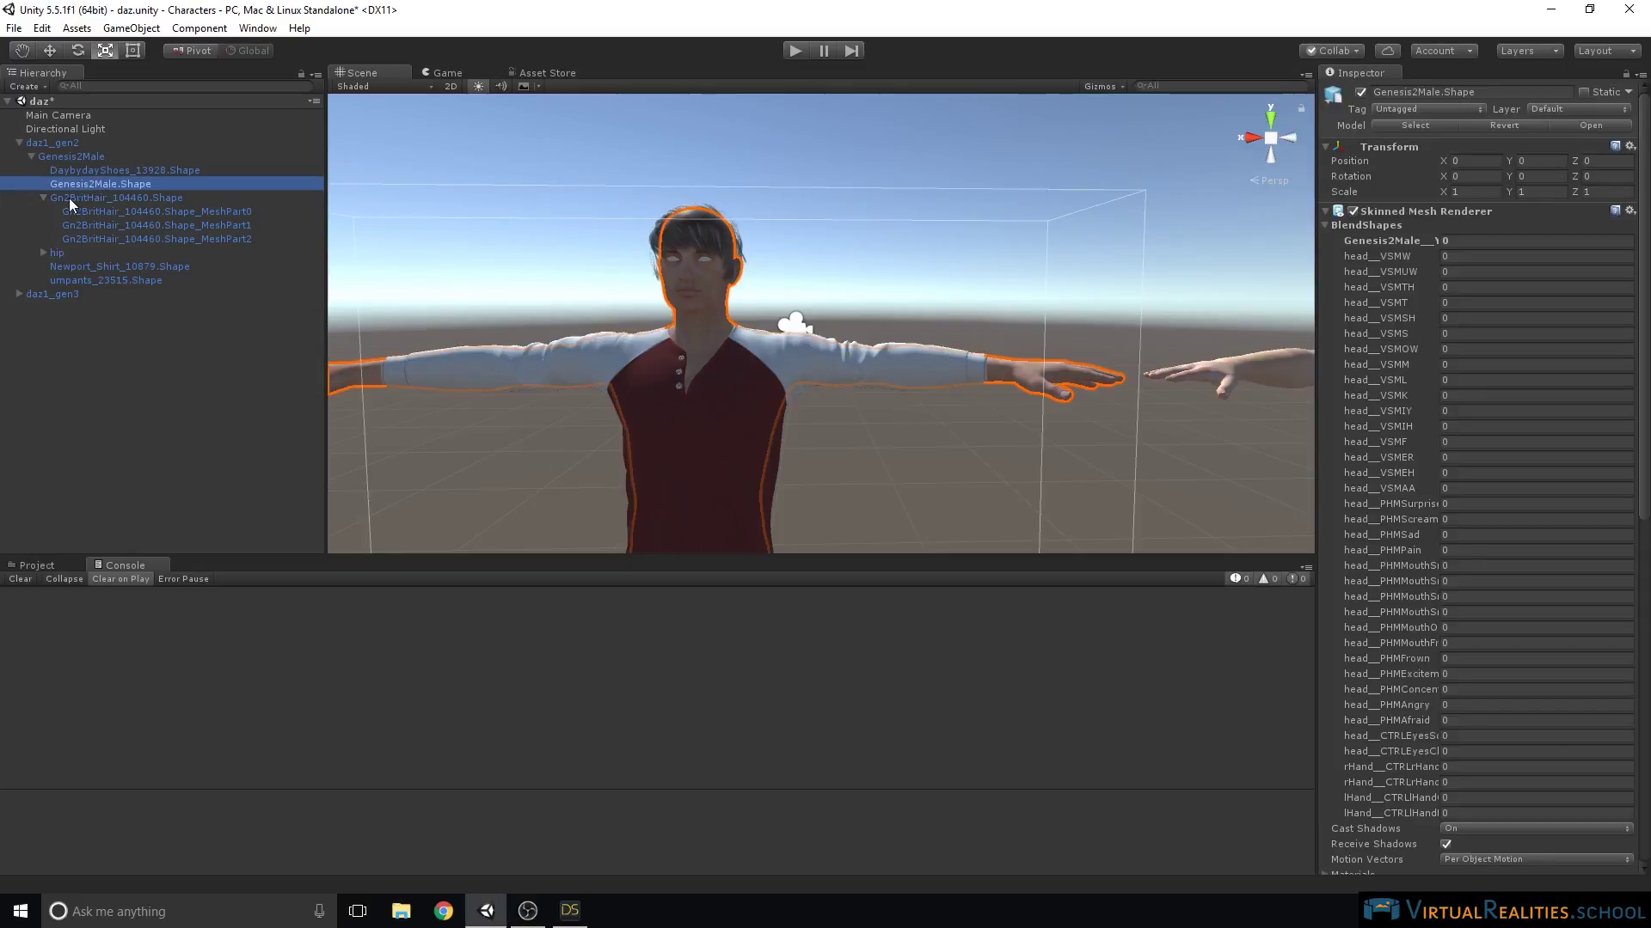
{"action": "left_click", "coordinate": [44, 198]}
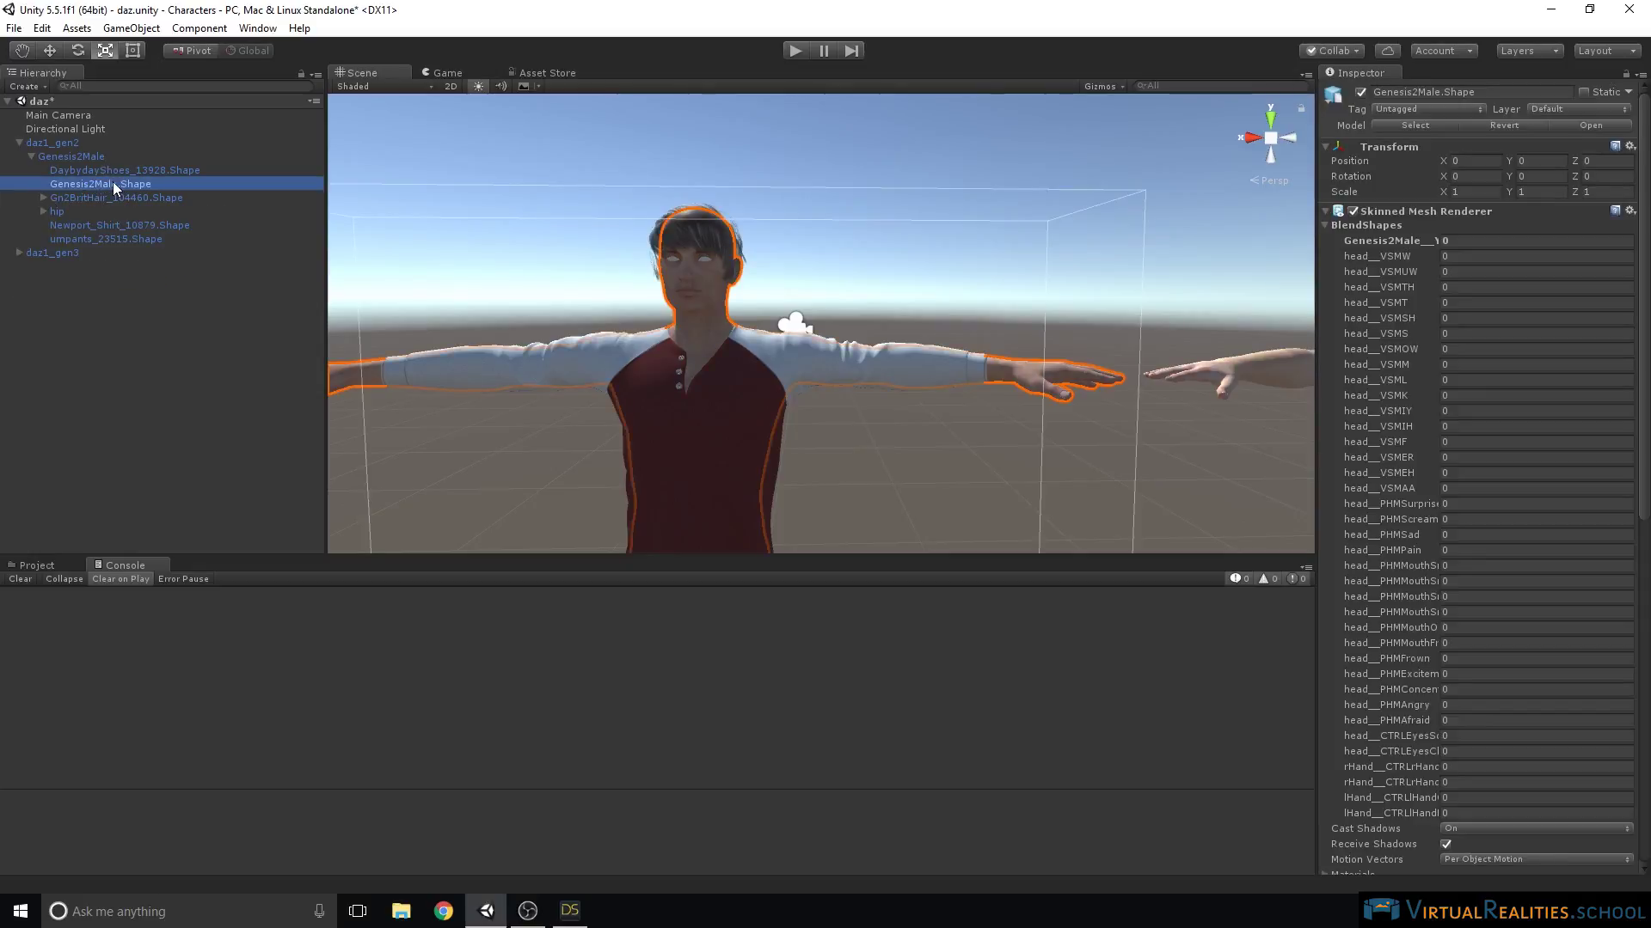
{"action": "left_click", "coordinate": [1327, 224]}
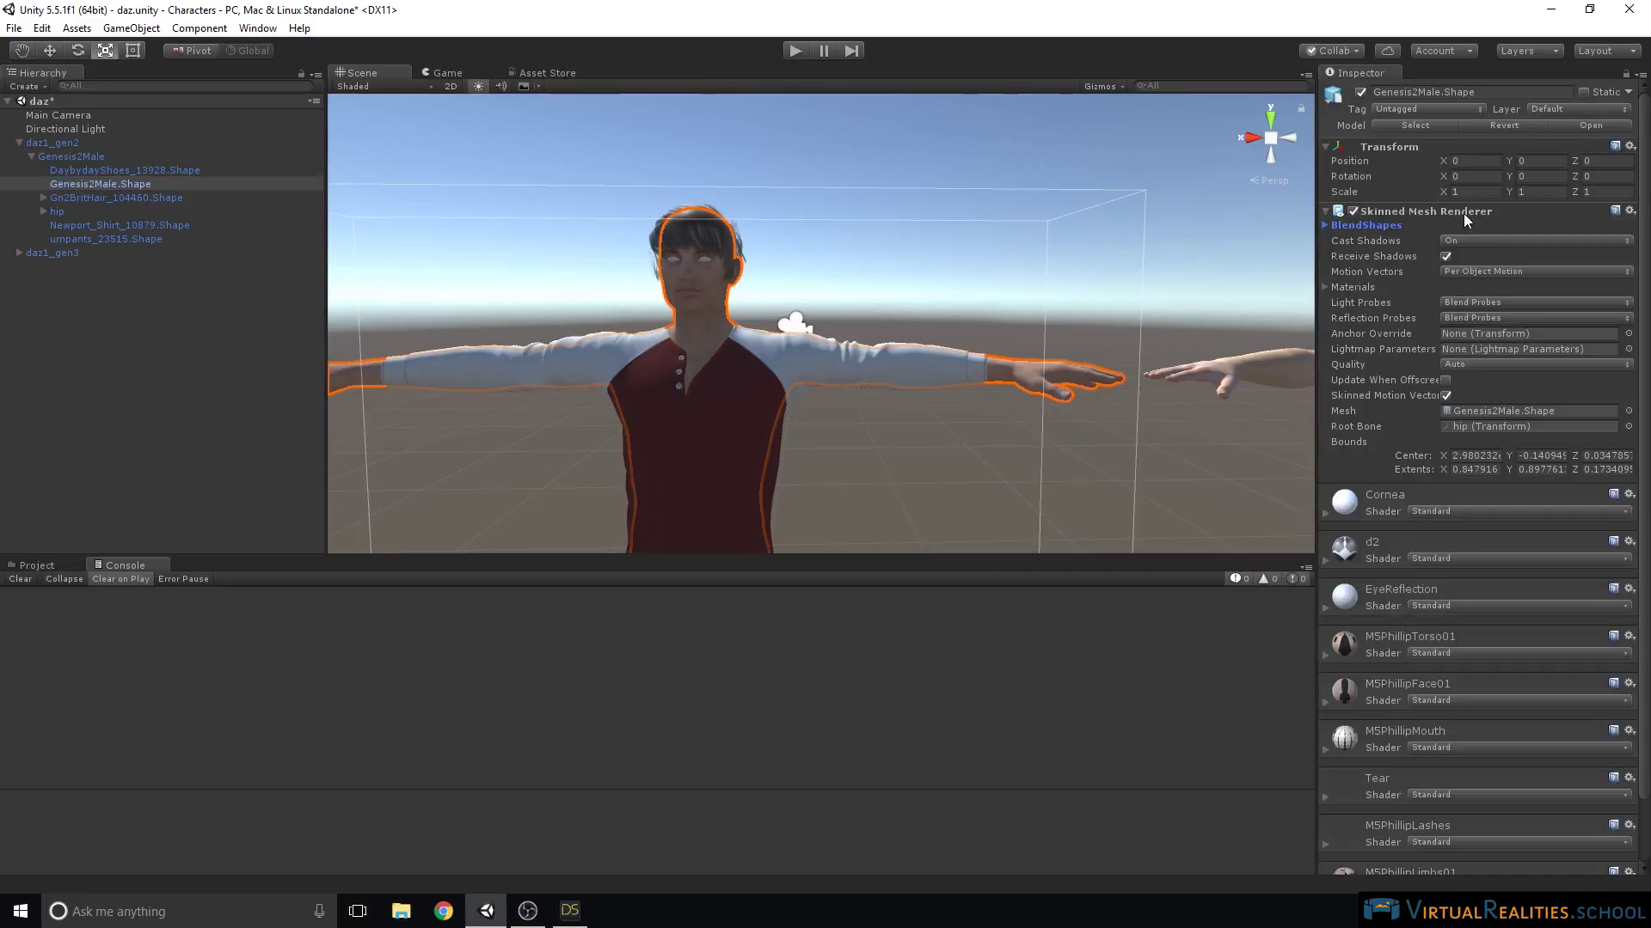
{"action": "left_click", "coordinate": [1324, 225]}
{"action": "scroll", "coordinate": [1432, 248], "scroll_direction": "down", "scroll_amount": 5}
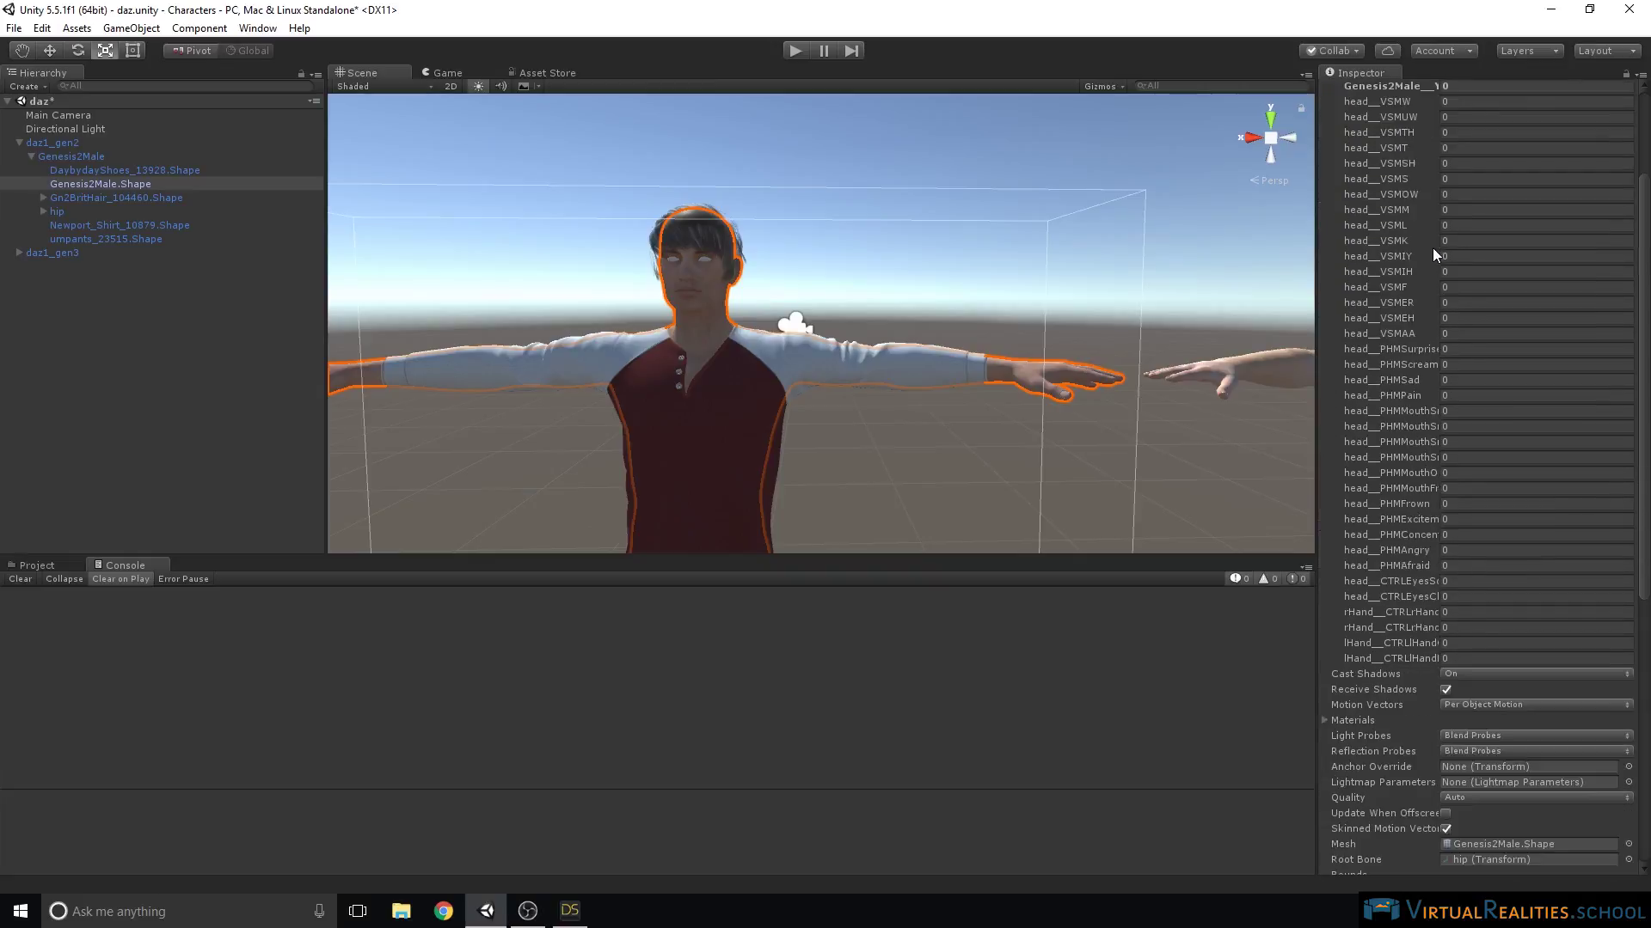
{"action": "scroll", "coordinate": [1433, 249], "scroll_direction": "down", "scroll_amount": 3}
{"action": "scroll", "coordinate": [1434, 250], "scroll_direction": "up", "scroll_amount": 8}
{"action": "scroll", "coordinate": [1461, 255], "scroll_direction": "down", "scroll_amount": 3}
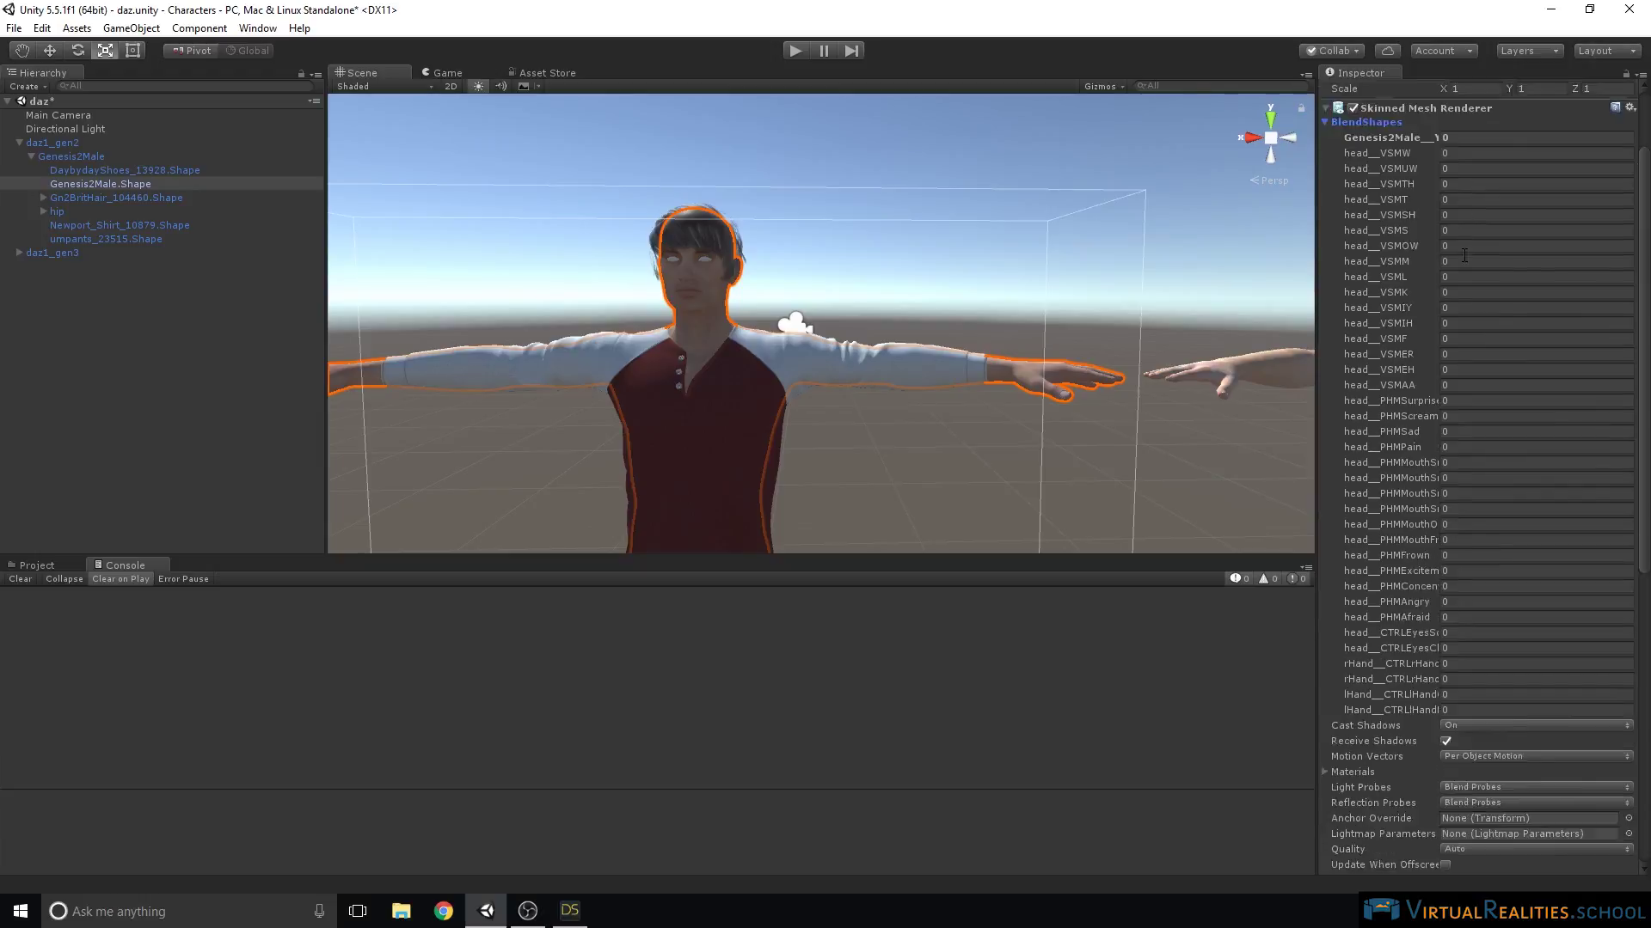
{"action": "scroll", "coordinate": [1471, 422], "scroll_direction": "up", "scroll_amount": 6}
Set the first Genesis2Male blend shape on the body mesh to 50 and view the whole character.
{"action": "left_click", "coordinate": [1453, 241]}
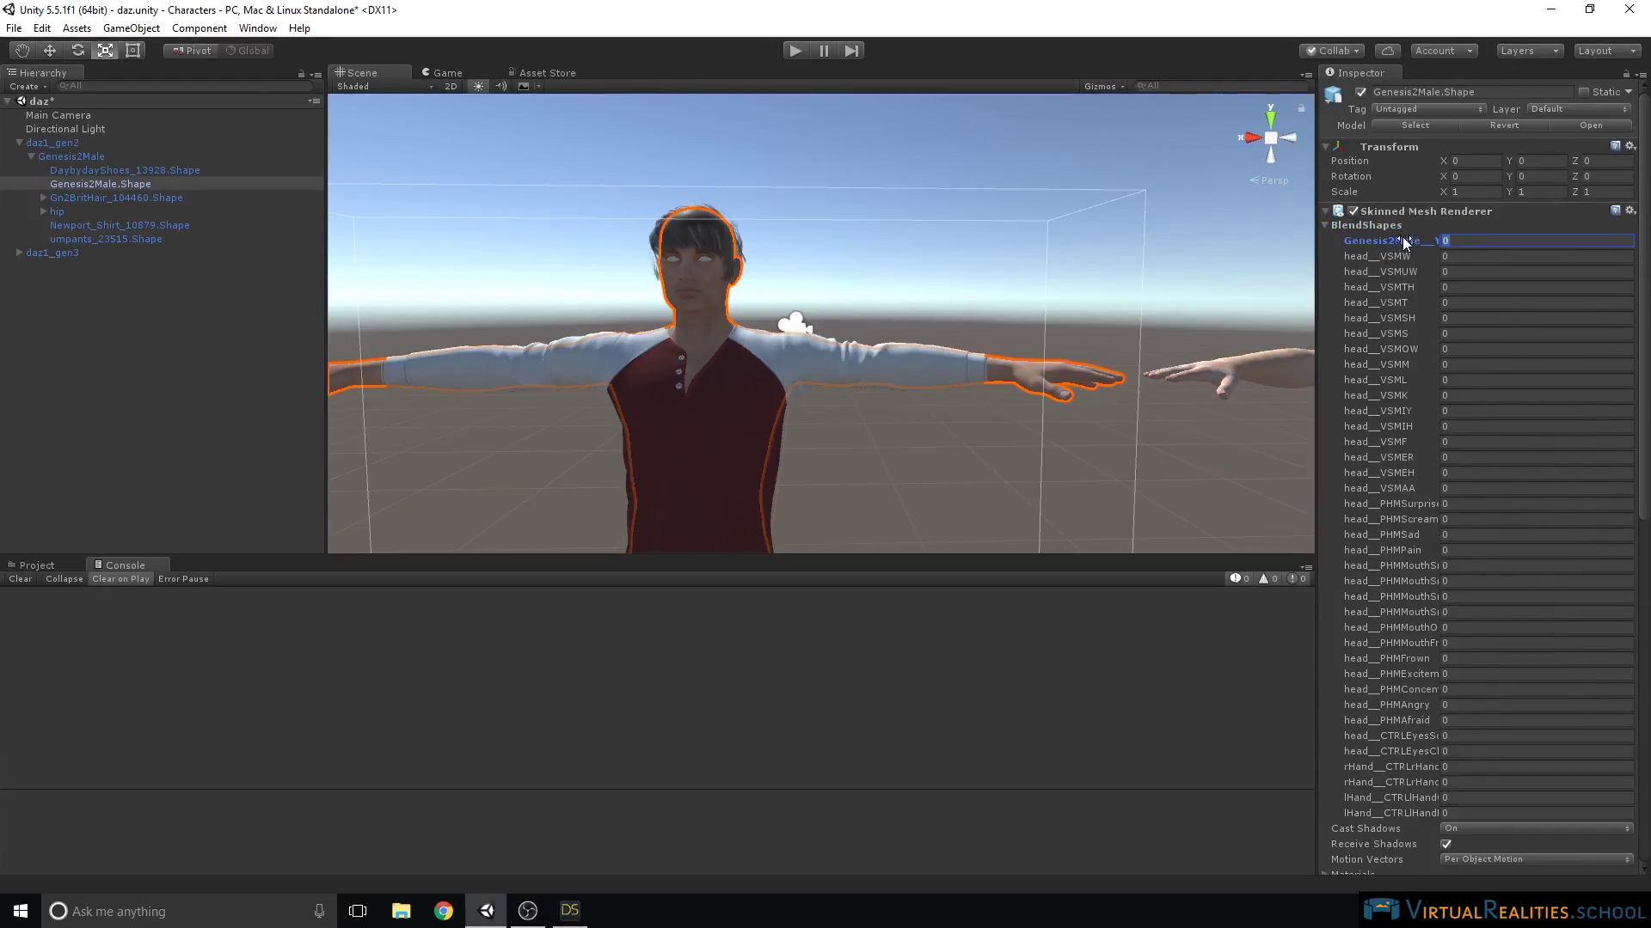
{"action": "type", "text": "50"}
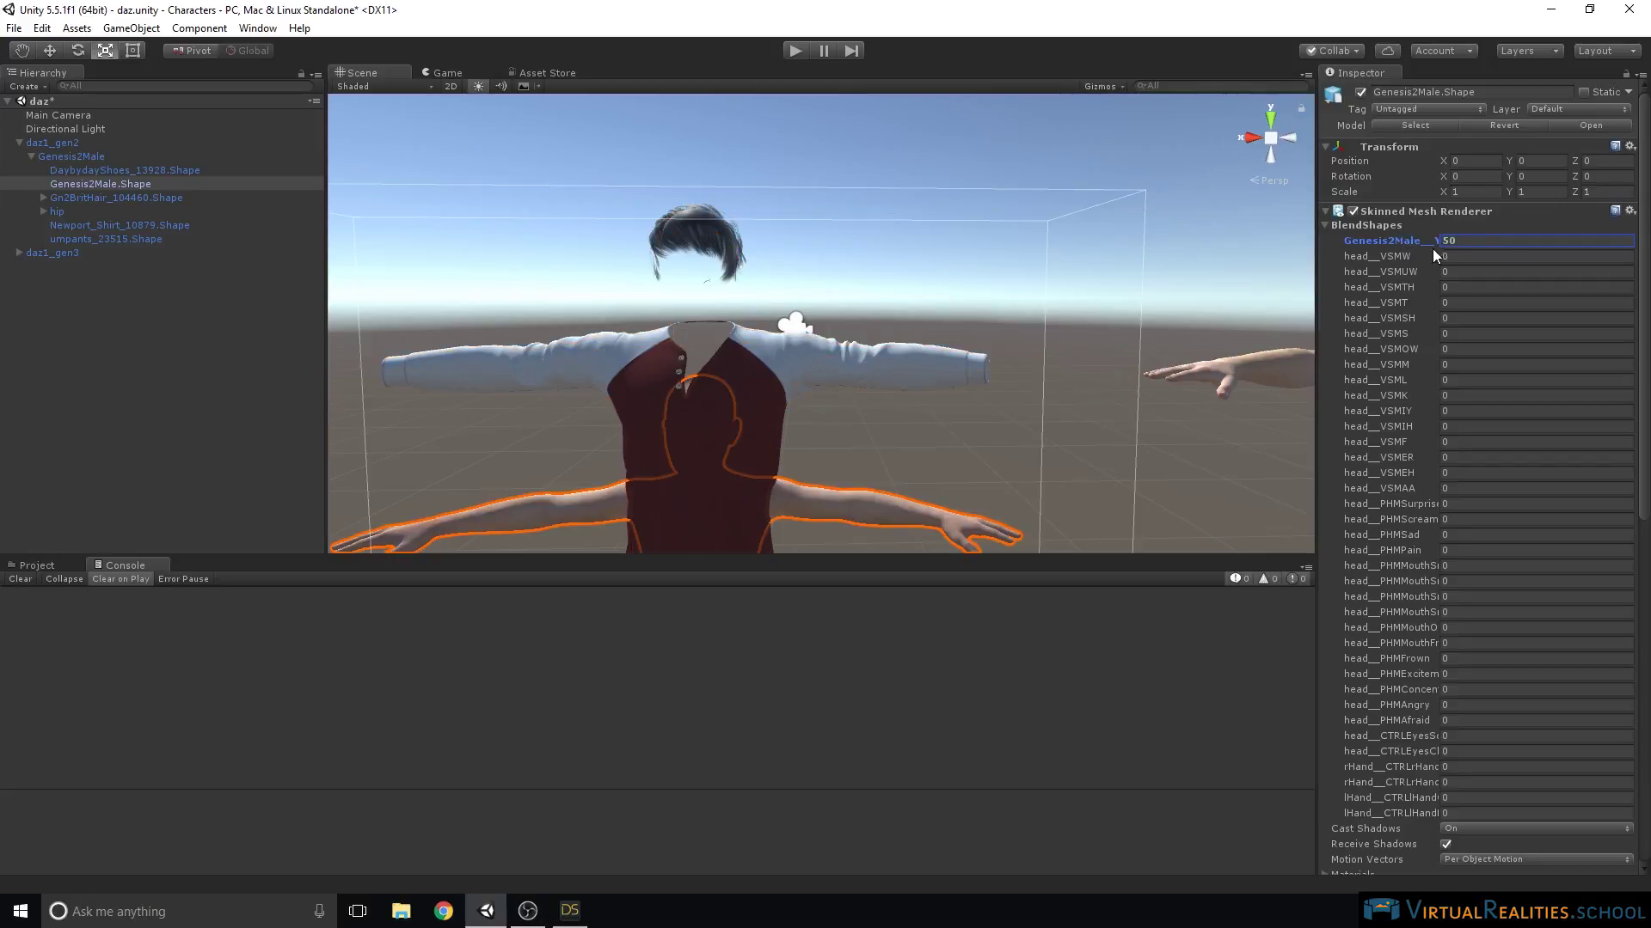
{"action": "middle_click_drag", "start_coordinate": [1082, 303], "coordinate": [1127, 169]}
{"action": "scroll", "coordinate": [1109, 185], "scroll_direction": "down", "scroll_amount": 8}
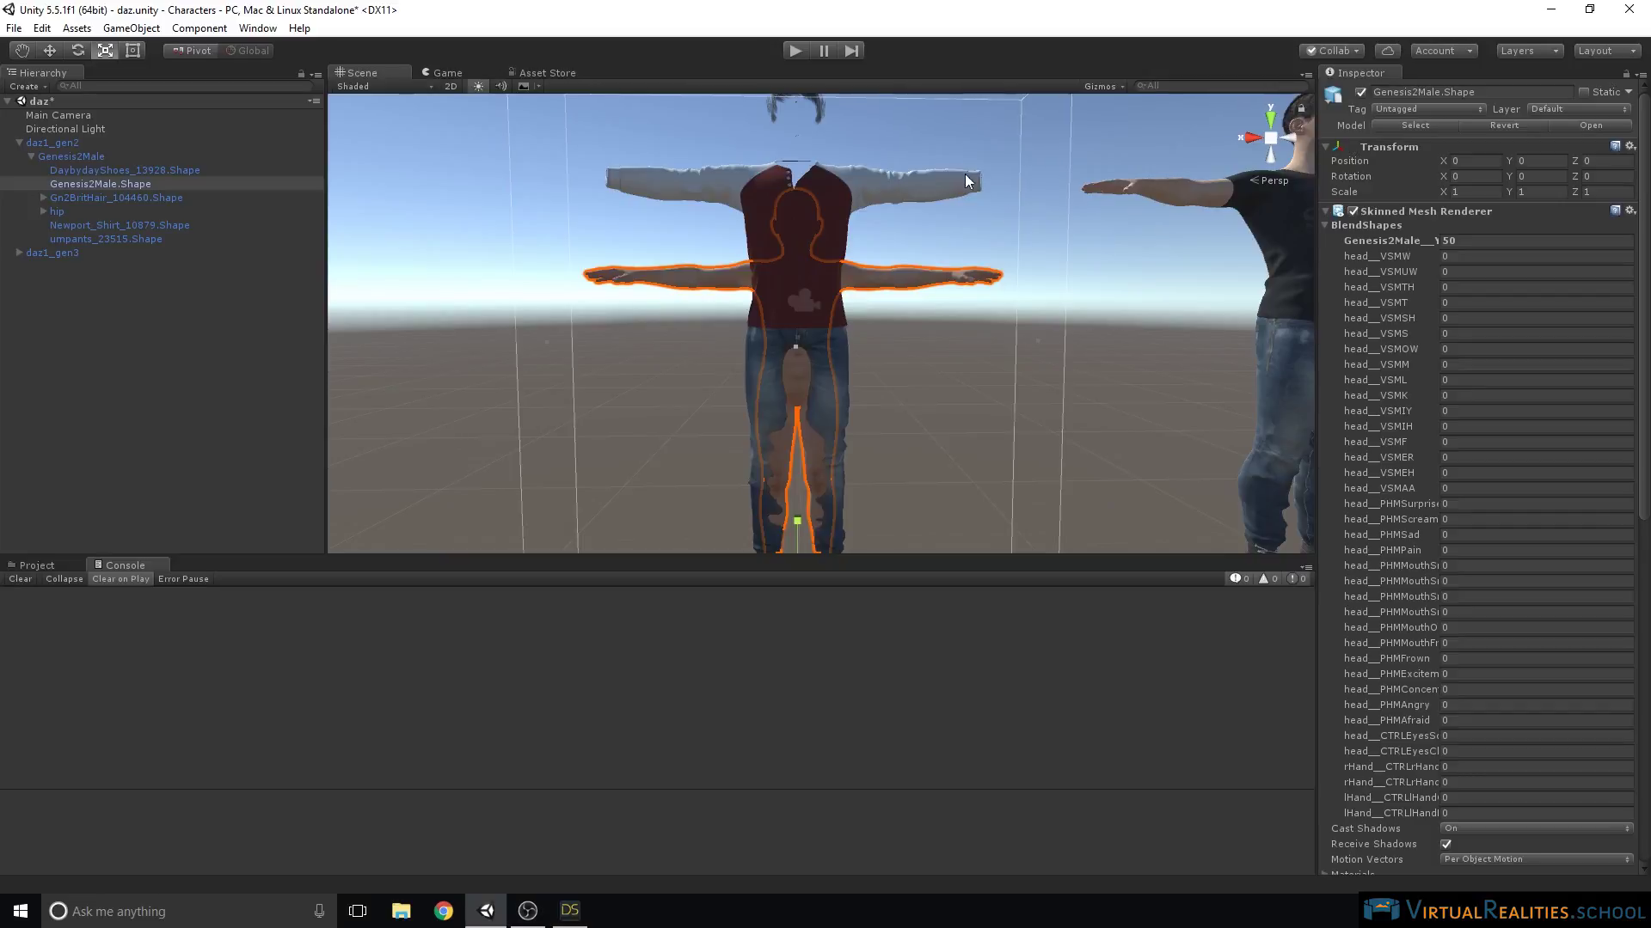
{"action": "middle_click_drag", "start_coordinate": [825, 151], "coordinate": [832, 176]}
{"action": "middle_click_drag", "start_coordinate": [904, 230], "coordinate": [910, 286]}
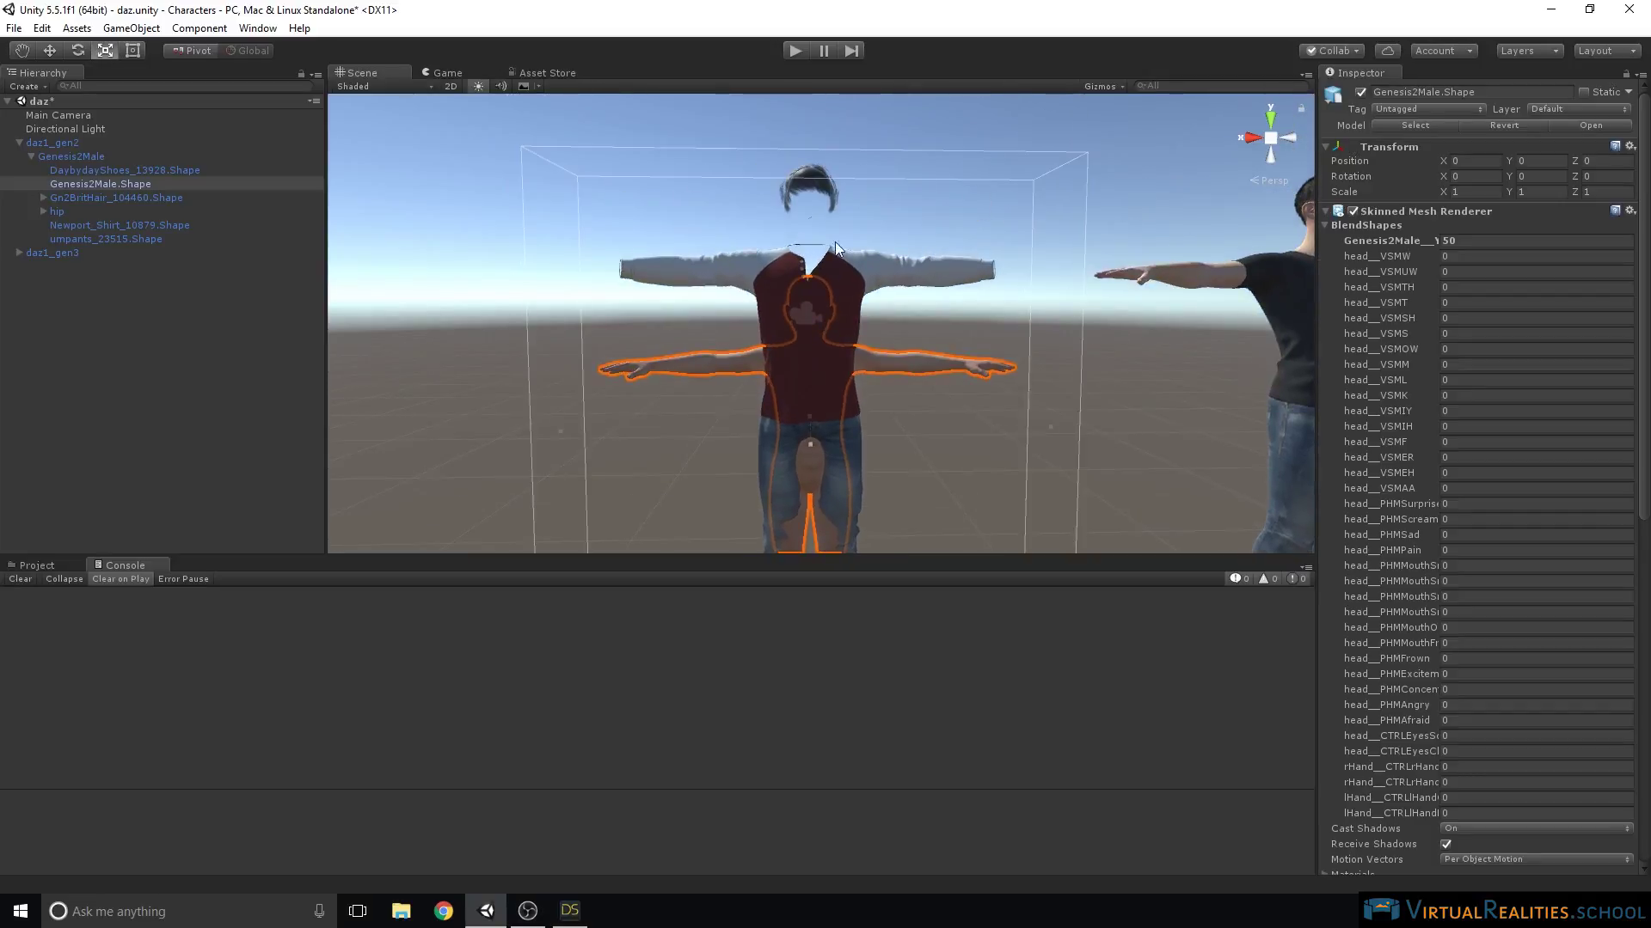
Set the first blend shape of the DaybydayShoes mesh to 50 and collapse its blend shape list.
{"action": "left_click", "coordinate": [100, 174]}
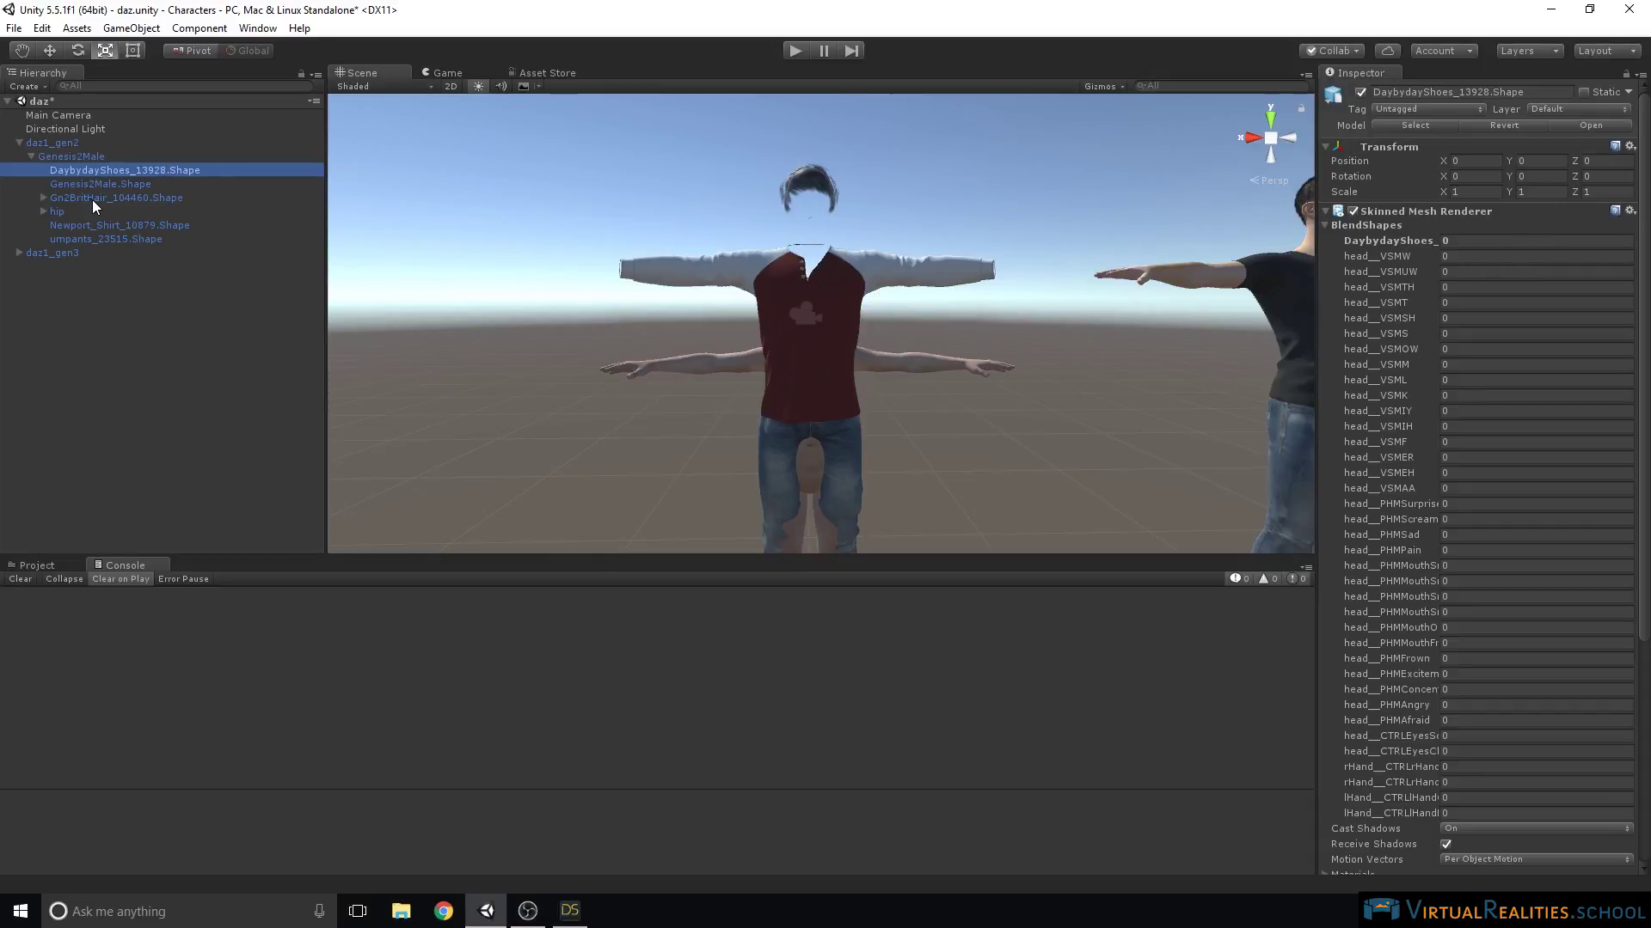
{"action": "left_click", "coordinate": [1324, 224]}
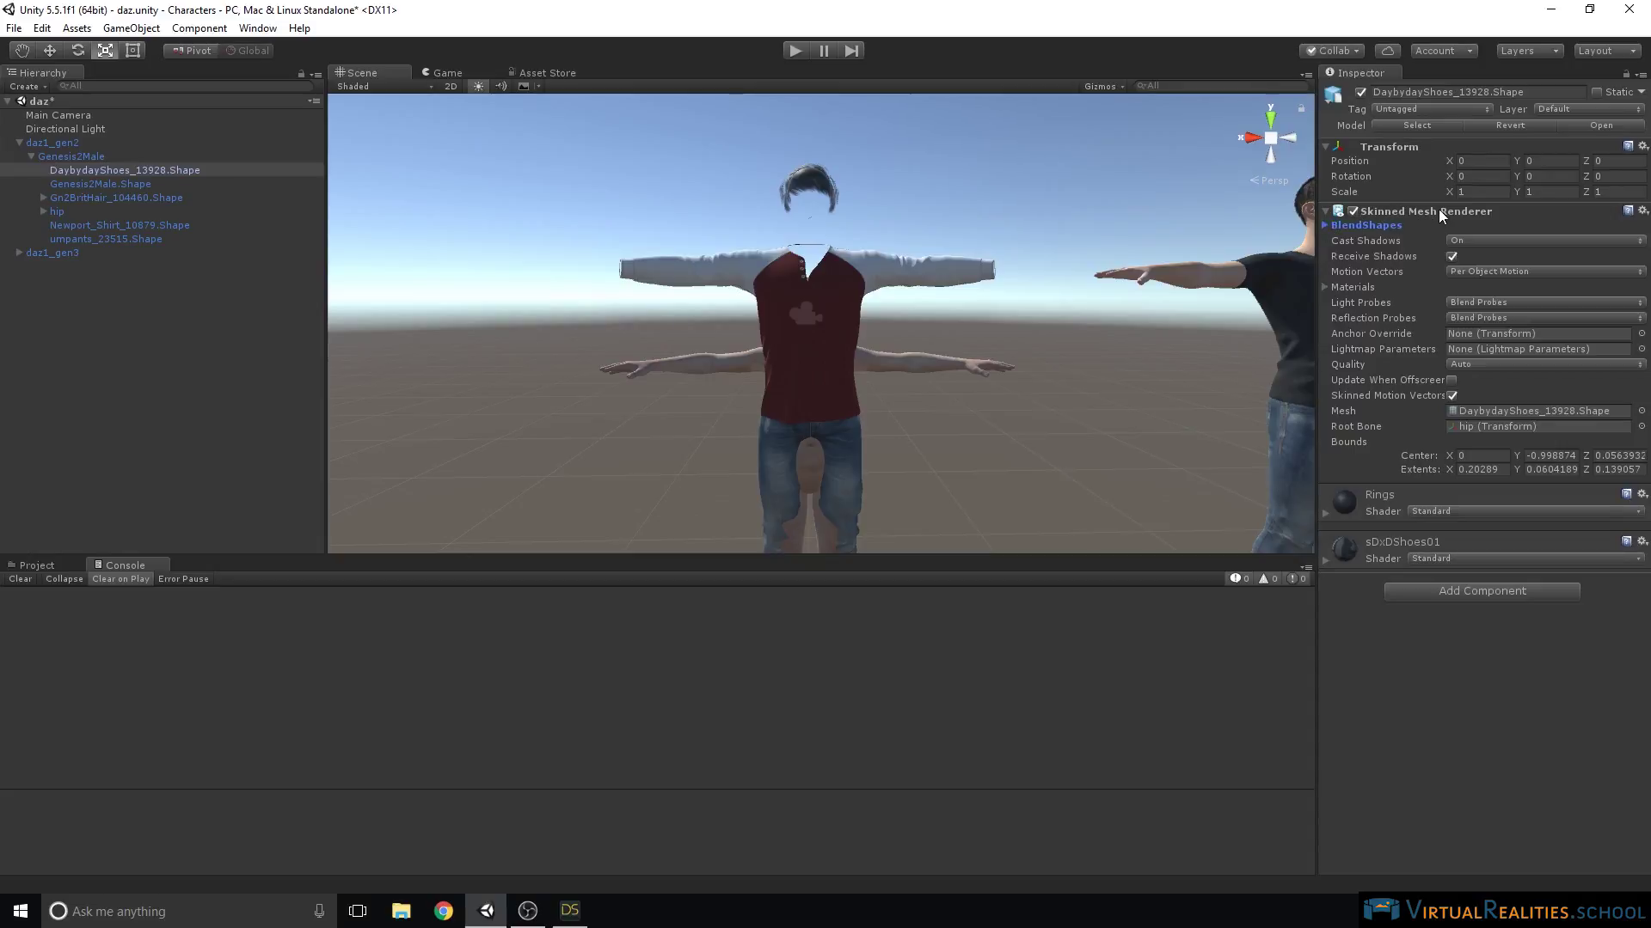
{"action": "left_click", "coordinate": [1324, 226]}
{"action": "left_click", "coordinate": [1473, 240]}
{"action": "type", "text": "50"}
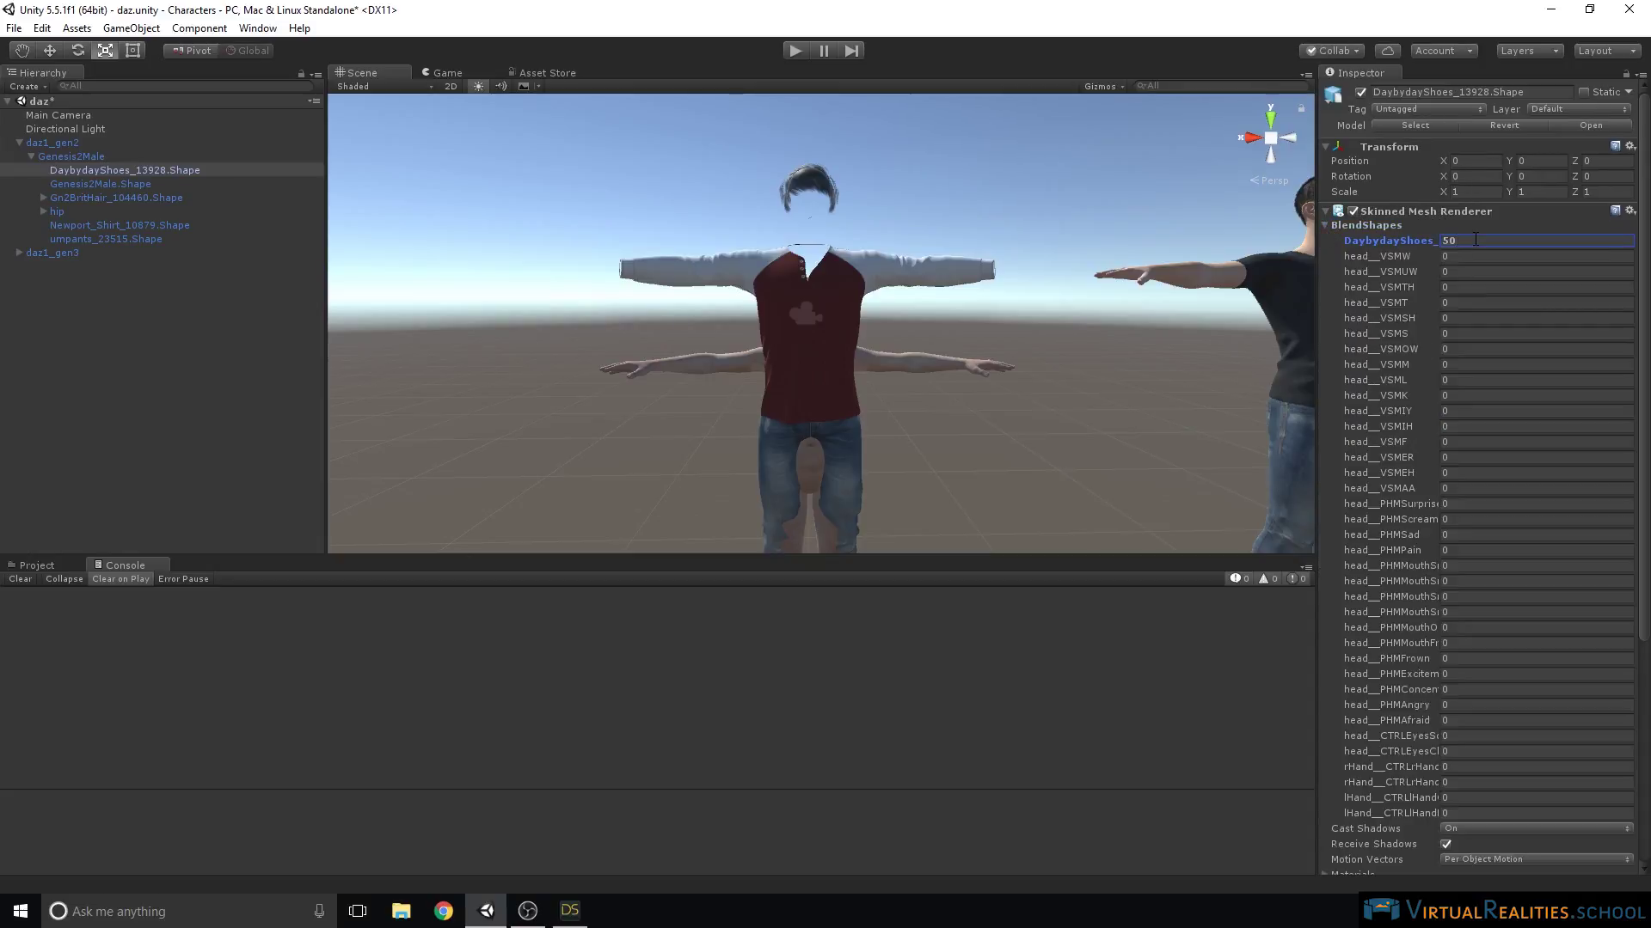
{"action": "left_click", "coordinate": [1324, 225]}
Set the first blend shape to 50 on both the Newport_Shirt and the umpants meshes.
{"action": "left_click", "coordinate": [91, 226]}
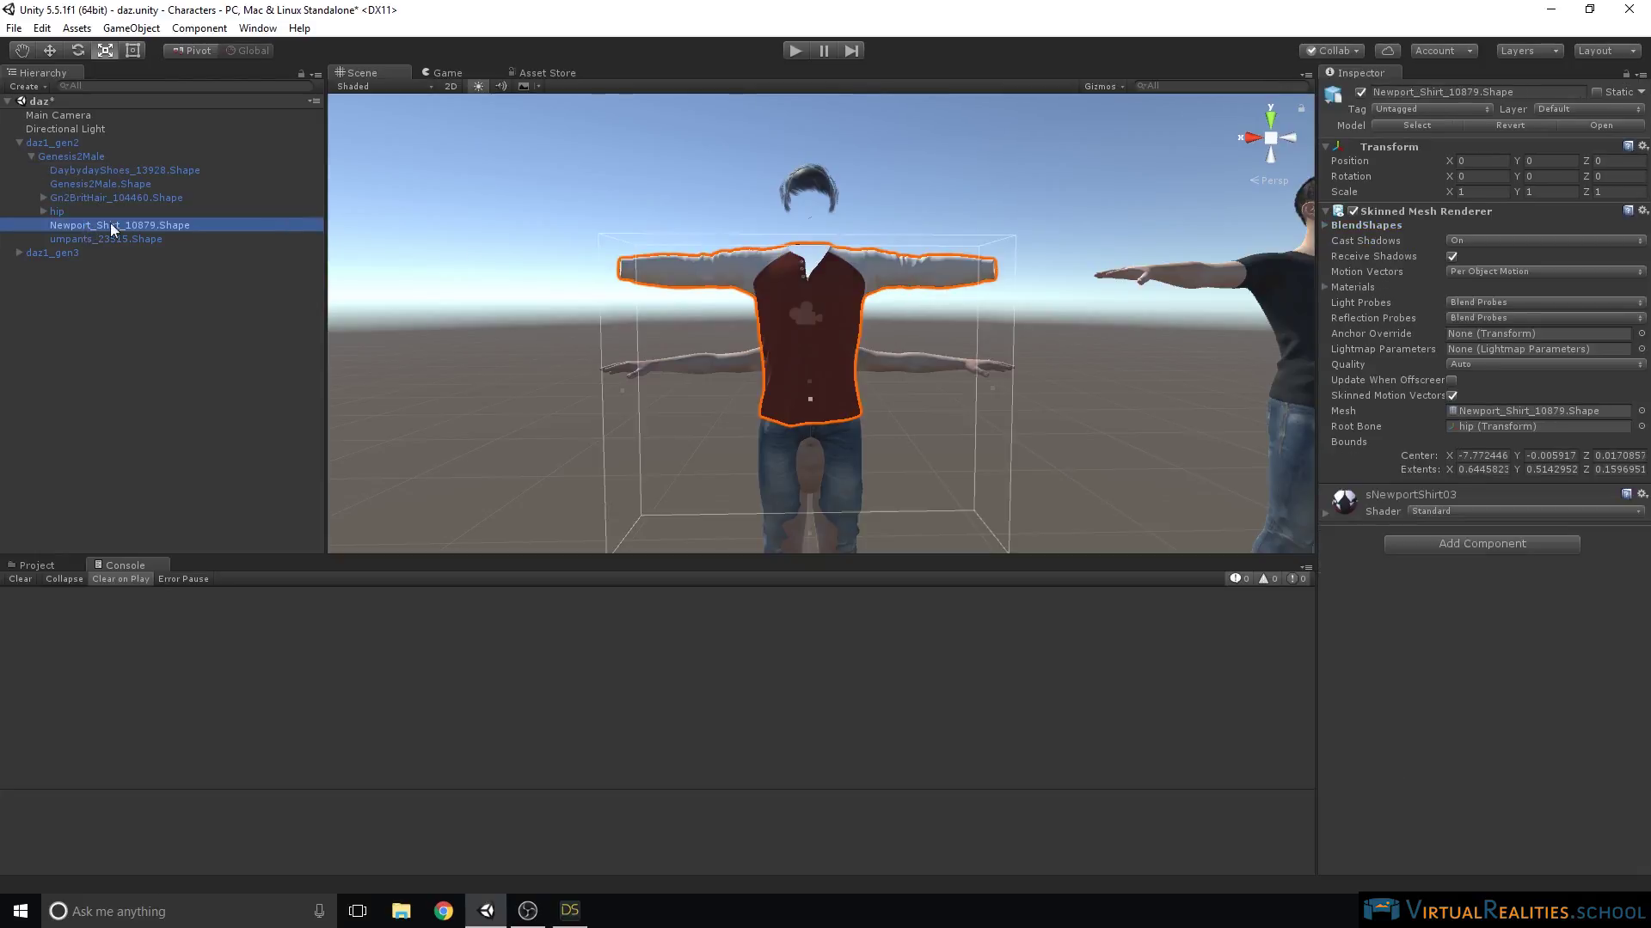
{"action": "left_click", "coordinate": [1324, 225]}
{"action": "left_click", "coordinate": [1484, 243]}
{"action": "type", "text": "50"}
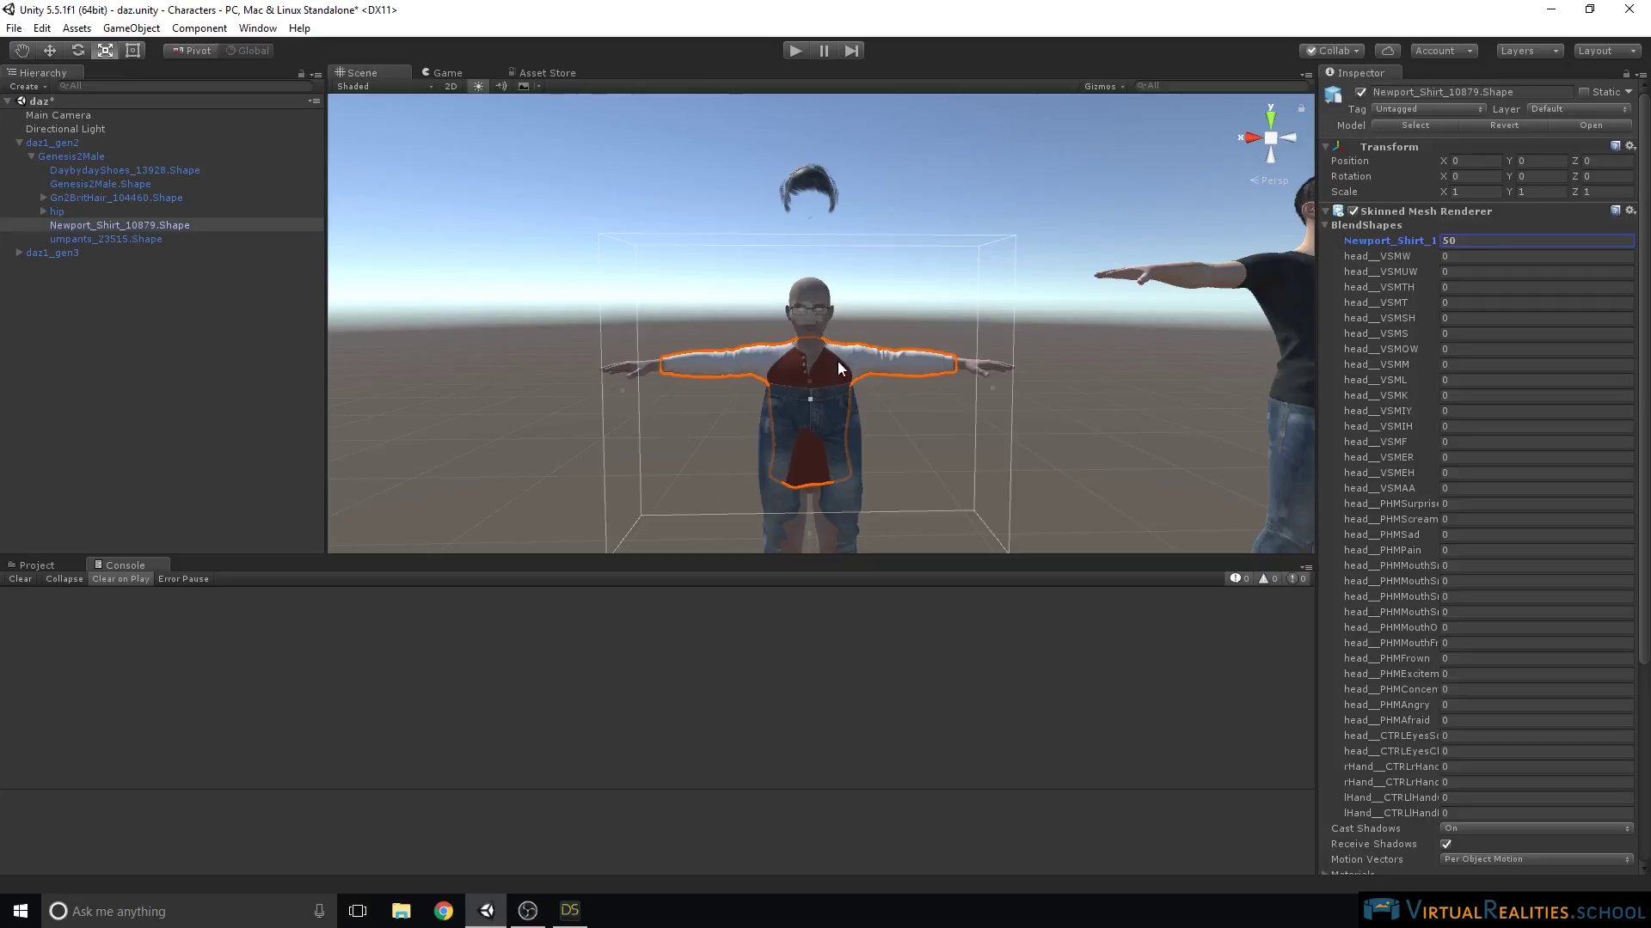
{"action": "left_click", "coordinate": [81, 241]}
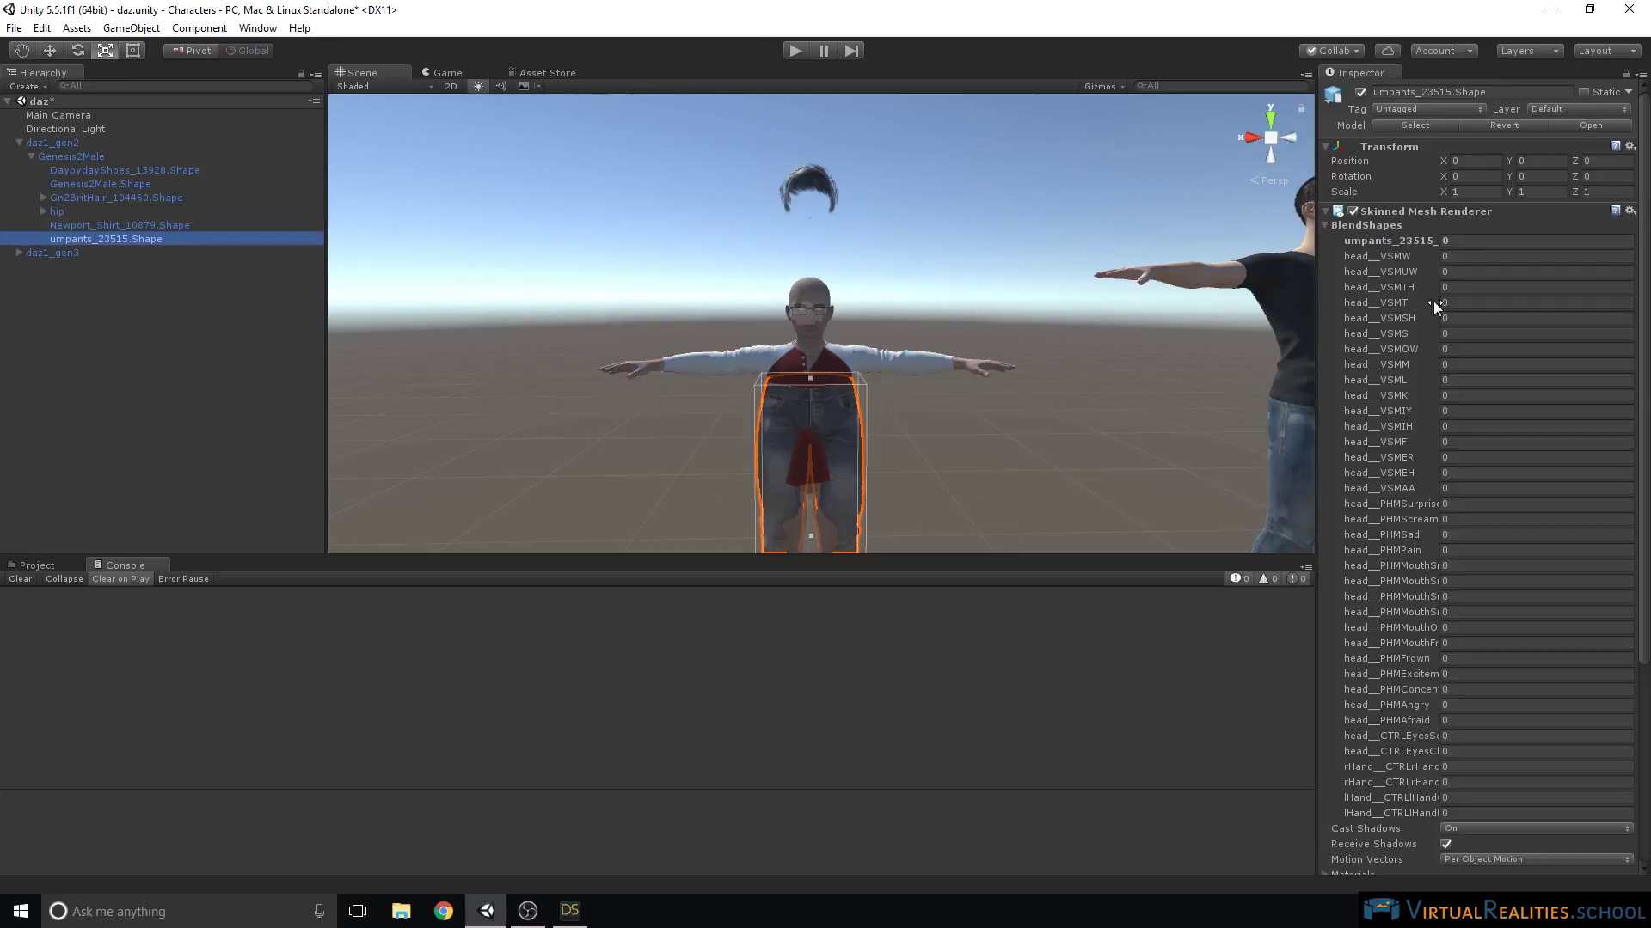
{"action": "left_click", "coordinate": [1488, 241]}
{"action": "type", "text": "50"}
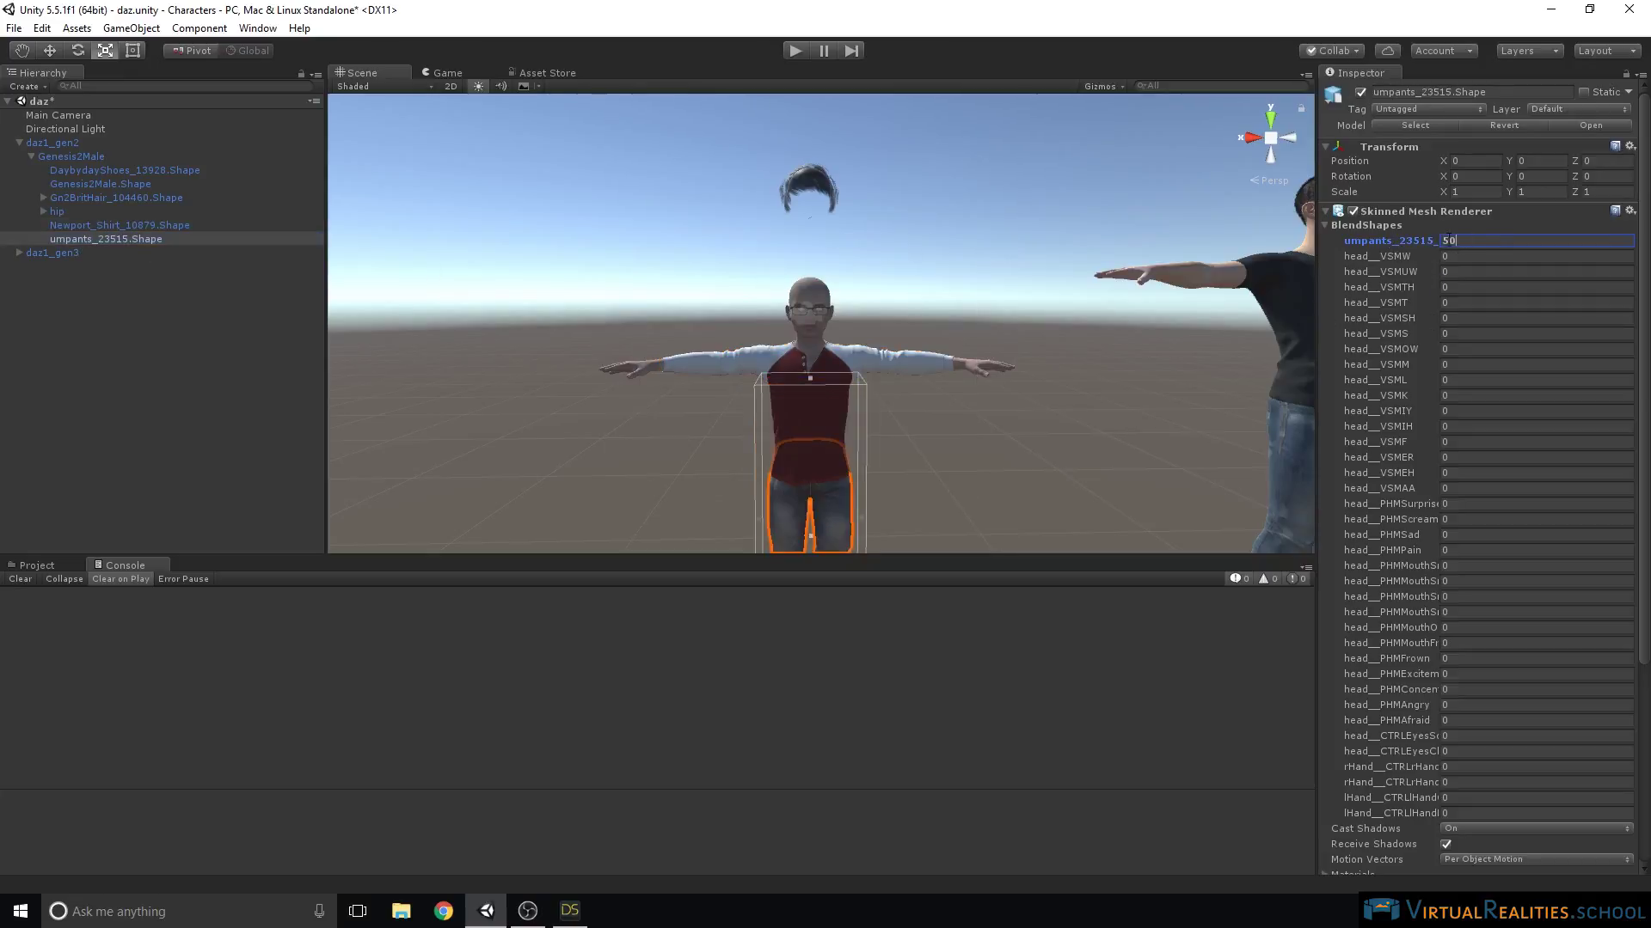
Select the G2M_Specticles glasses mesh and examine up close how it sits on the character's face.
{"action": "scroll", "coordinate": [887, 340], "scroll_direction": "up", "scroll_amount": 3}
{"action": "key", "text": "r"}
{"action": "left_click_drag", "start_coordinate": [880, 213], "coordinate": [845, 236], "text": "alt"}
{"action": "scroll", "coordinate": [845, 239], "scroll_direction": "up", "scroll_amount": 4}
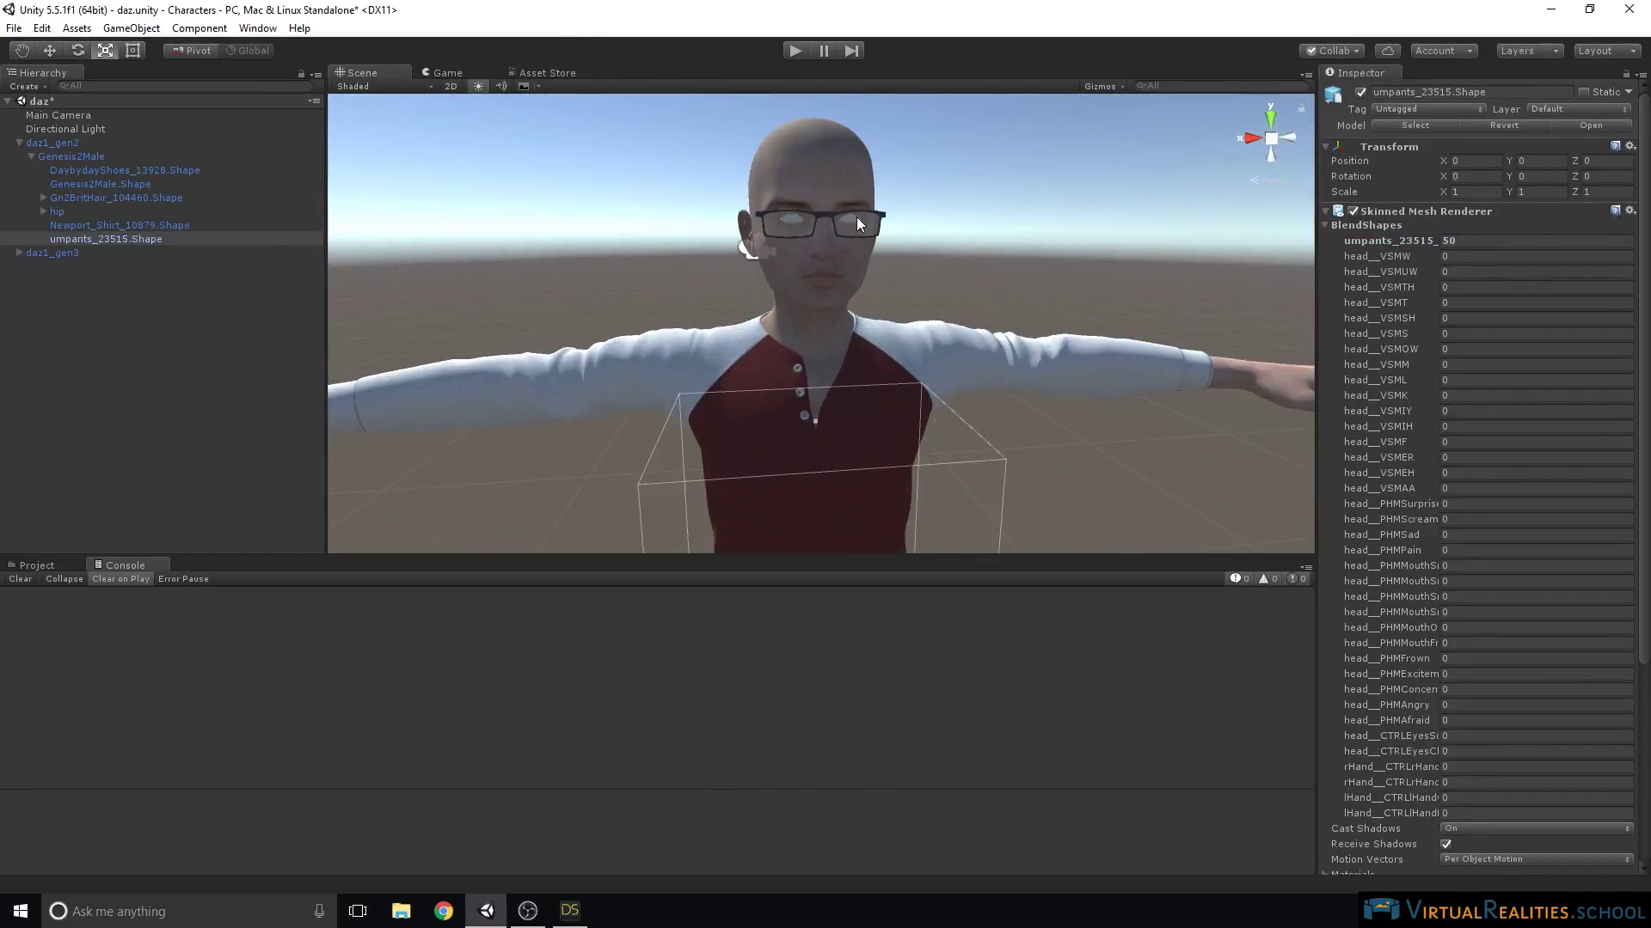
{"action": "left_click", "coordinate": [859, 210]}
{"action": "left_click", "coordinate": [851, 214]}
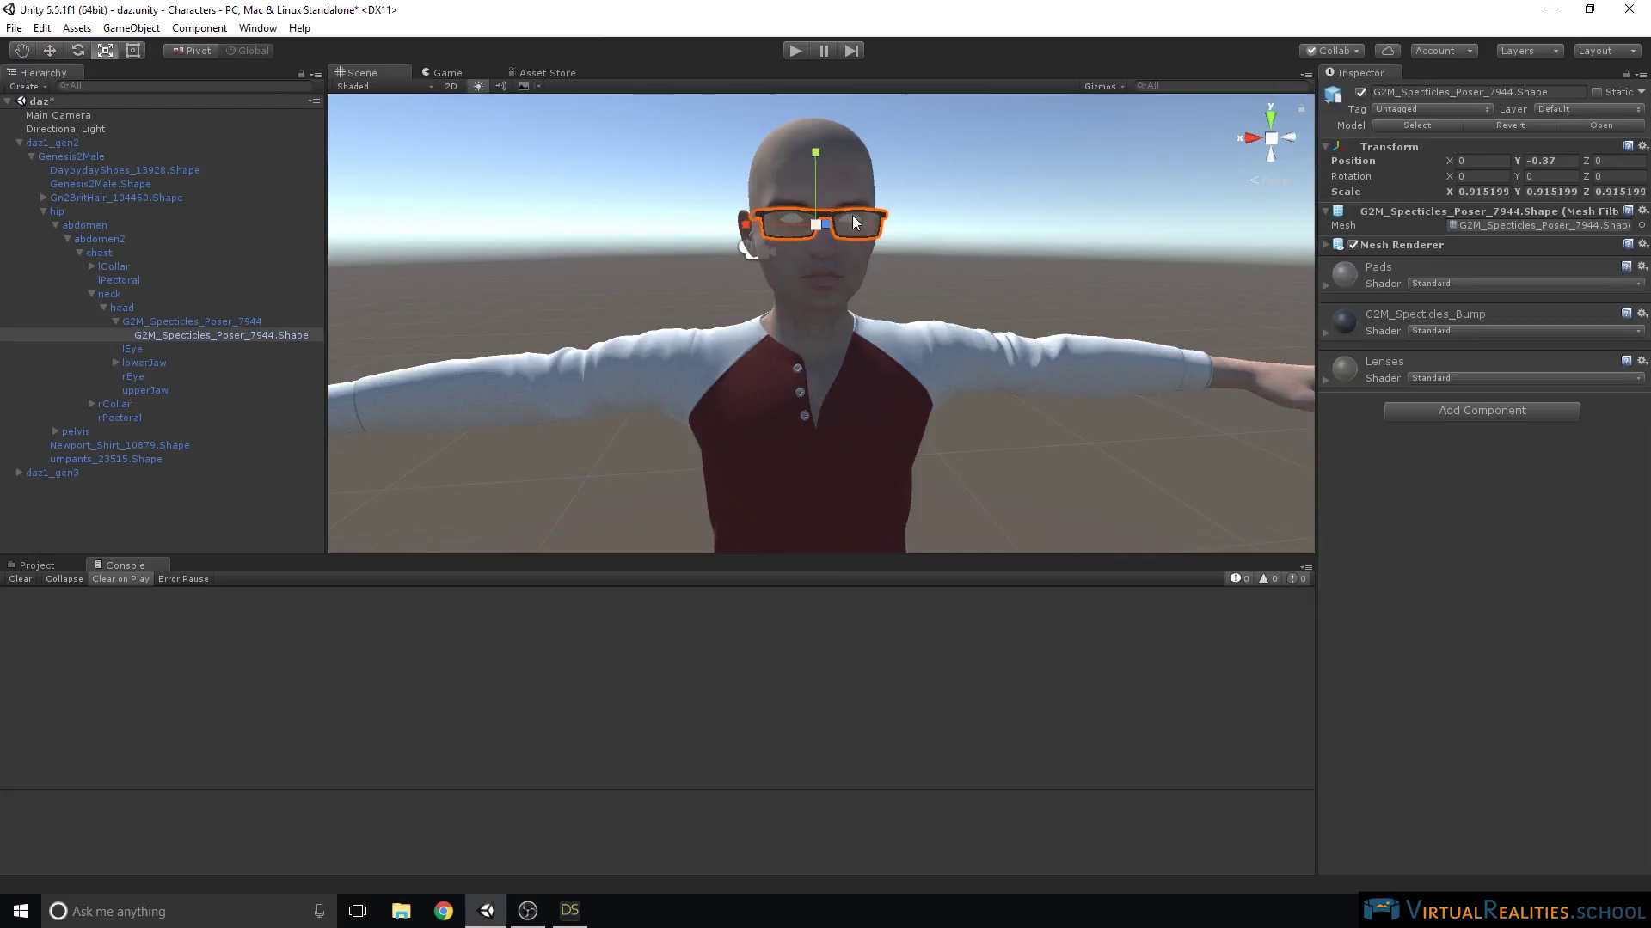
{"action": "left_click_drag", "start_coordinate": [853, 215], "coordinate": [1028, 250], "text": "alt"}
{"action": "left_click_drag", "start_coordinate": [651, 250], "coordinate": [710, 277], "text": "alt"}
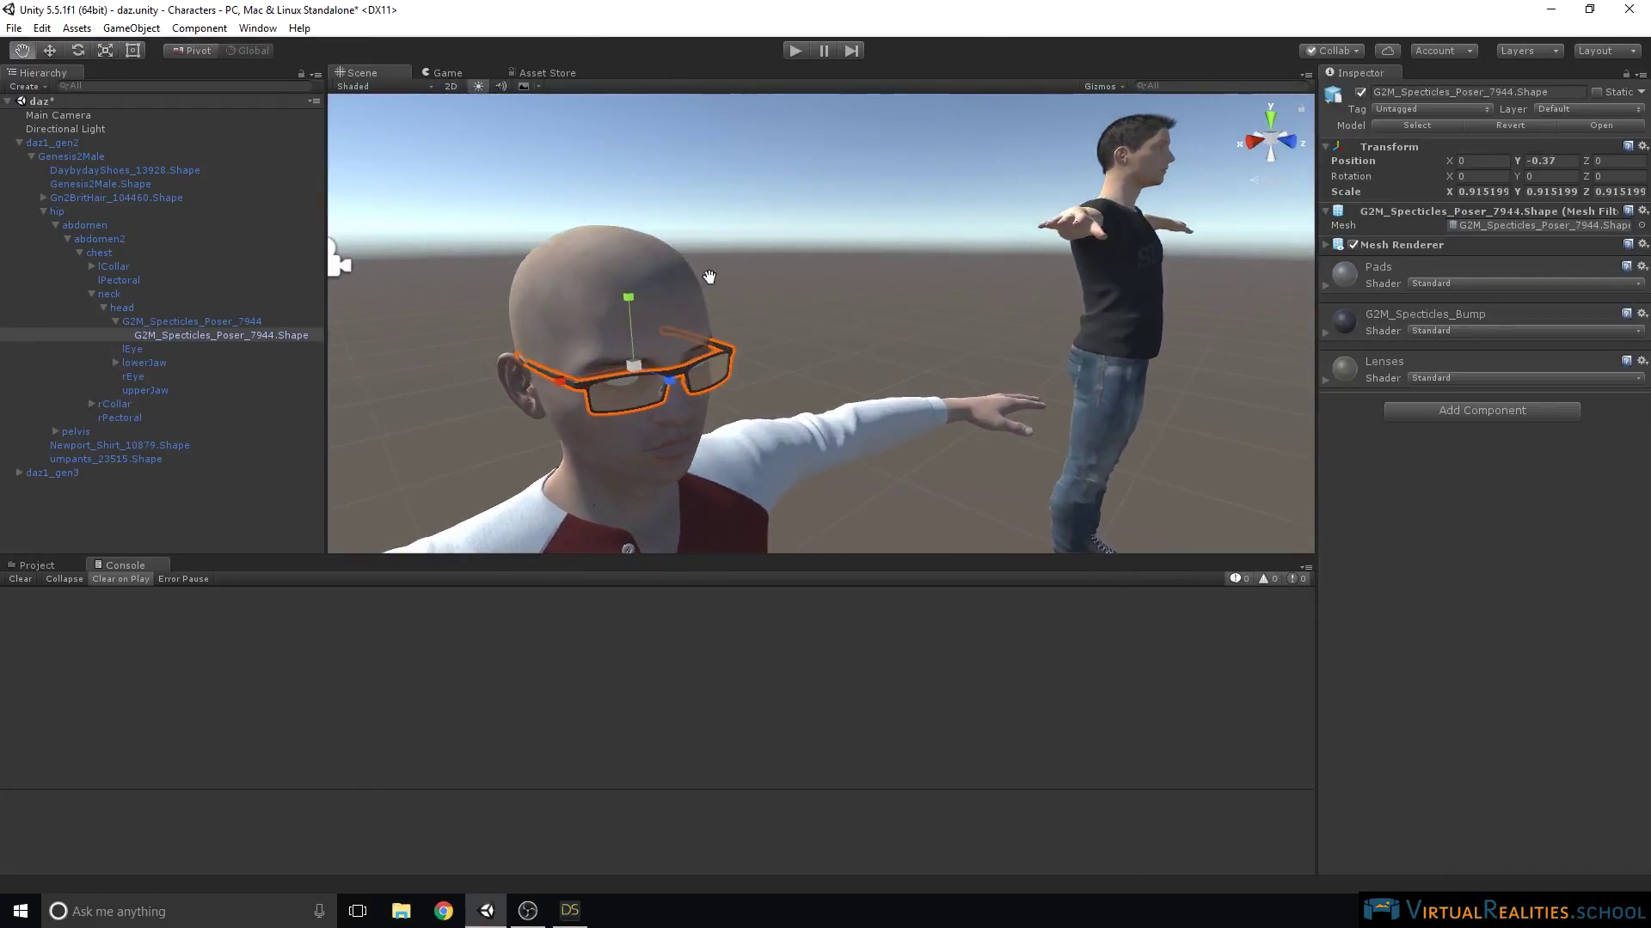
Examine the position of the hair relative to the daz1_gen2 character's head from several angles.
{"action": "scroll", "coordinate": [709, 277], "scroll_direction": "down", "scroll_amount": 6}
{"action": "left_click_drag", "start_coordinate": [846, 291], "coordinate": [656, 166], "text": "alt"}
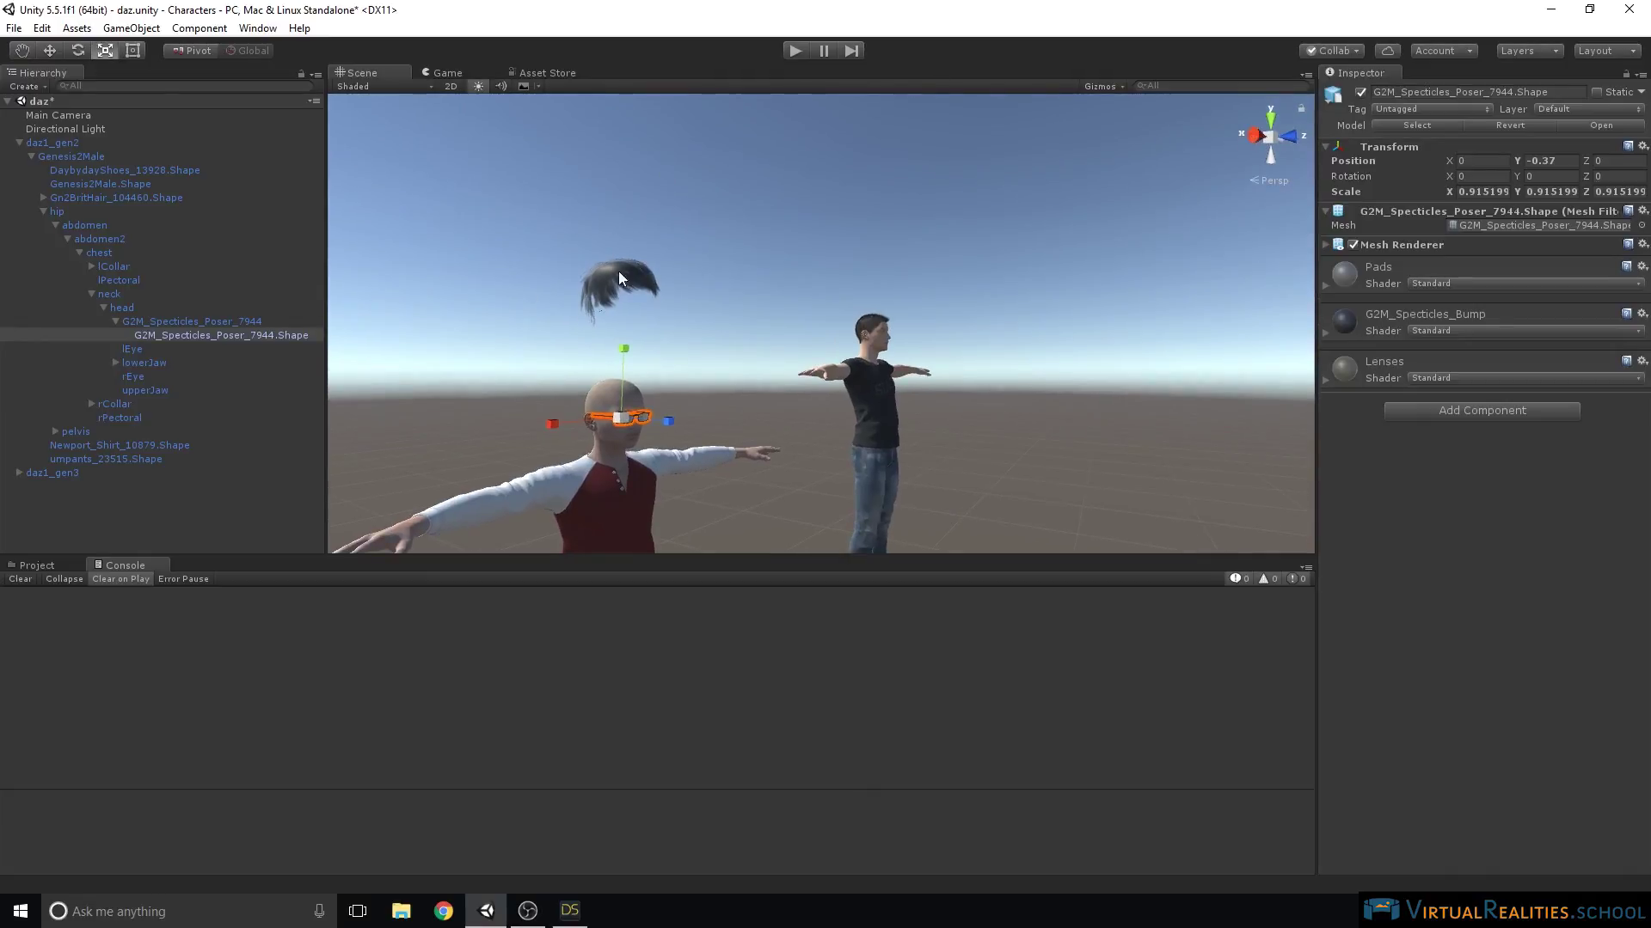
{"action": "left_click_drag", "start_coordinate": [686, 256], "coordinate": [679, 301], "text": "alt"}
{"action": "key", "text": "f"}
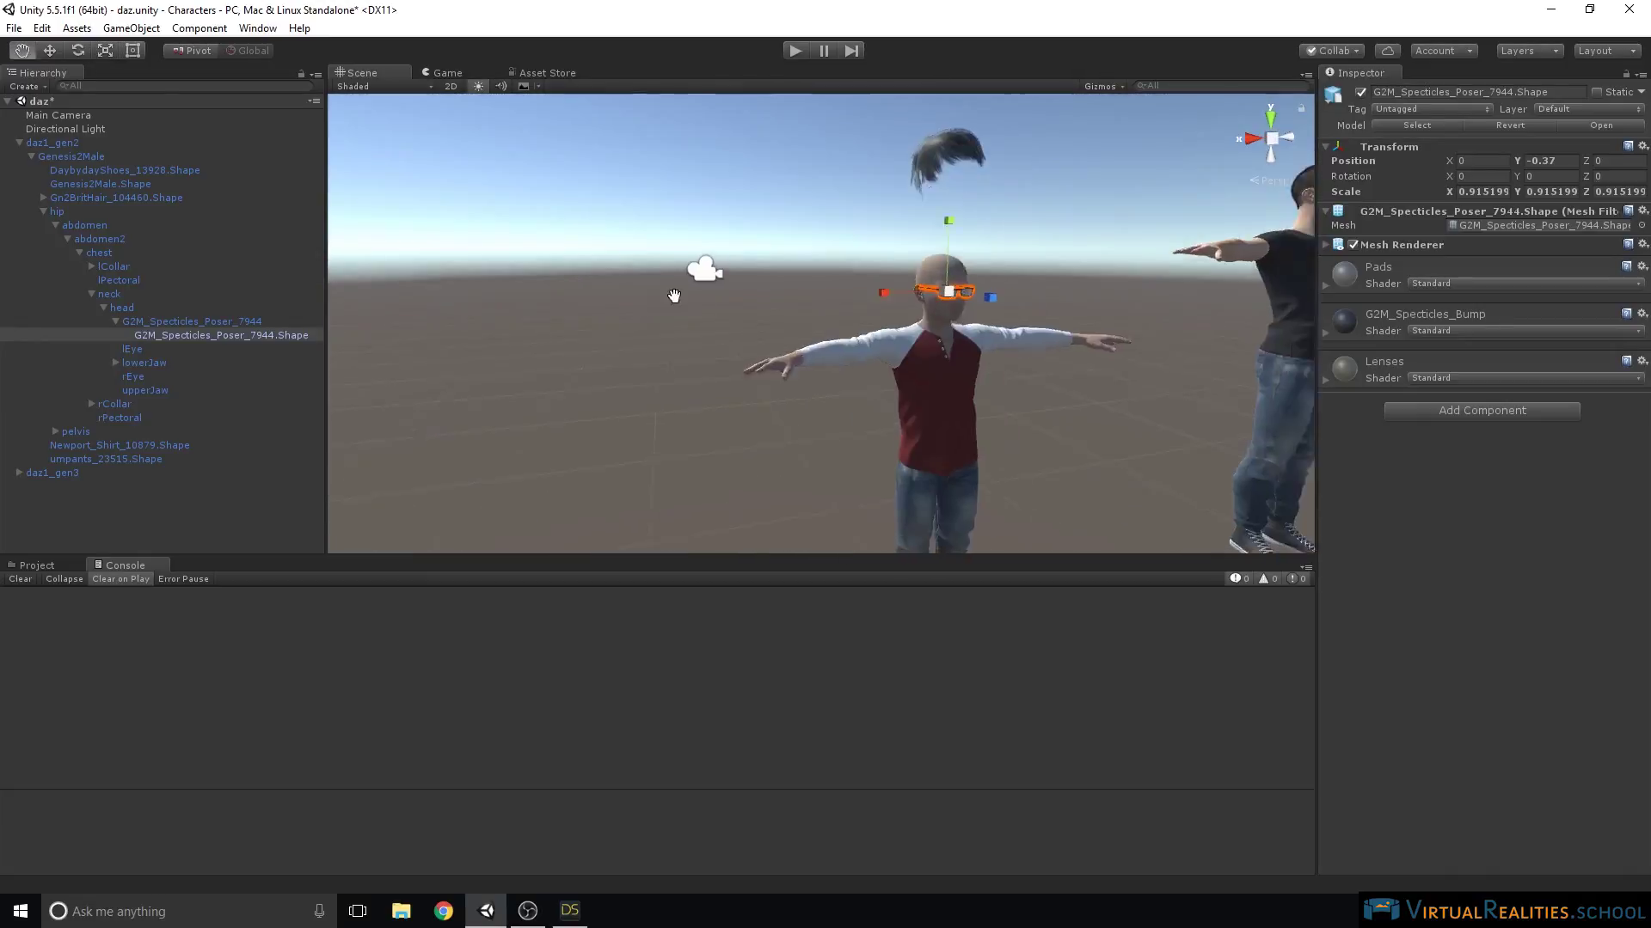
{"action": "left_click_drag", "start_coordinate": [980, 272], "coordinate": [803, 312], "text": "alt"}
{"action": "key", "text": "w"}
{"action": "key", "text": "ctrl+z"}
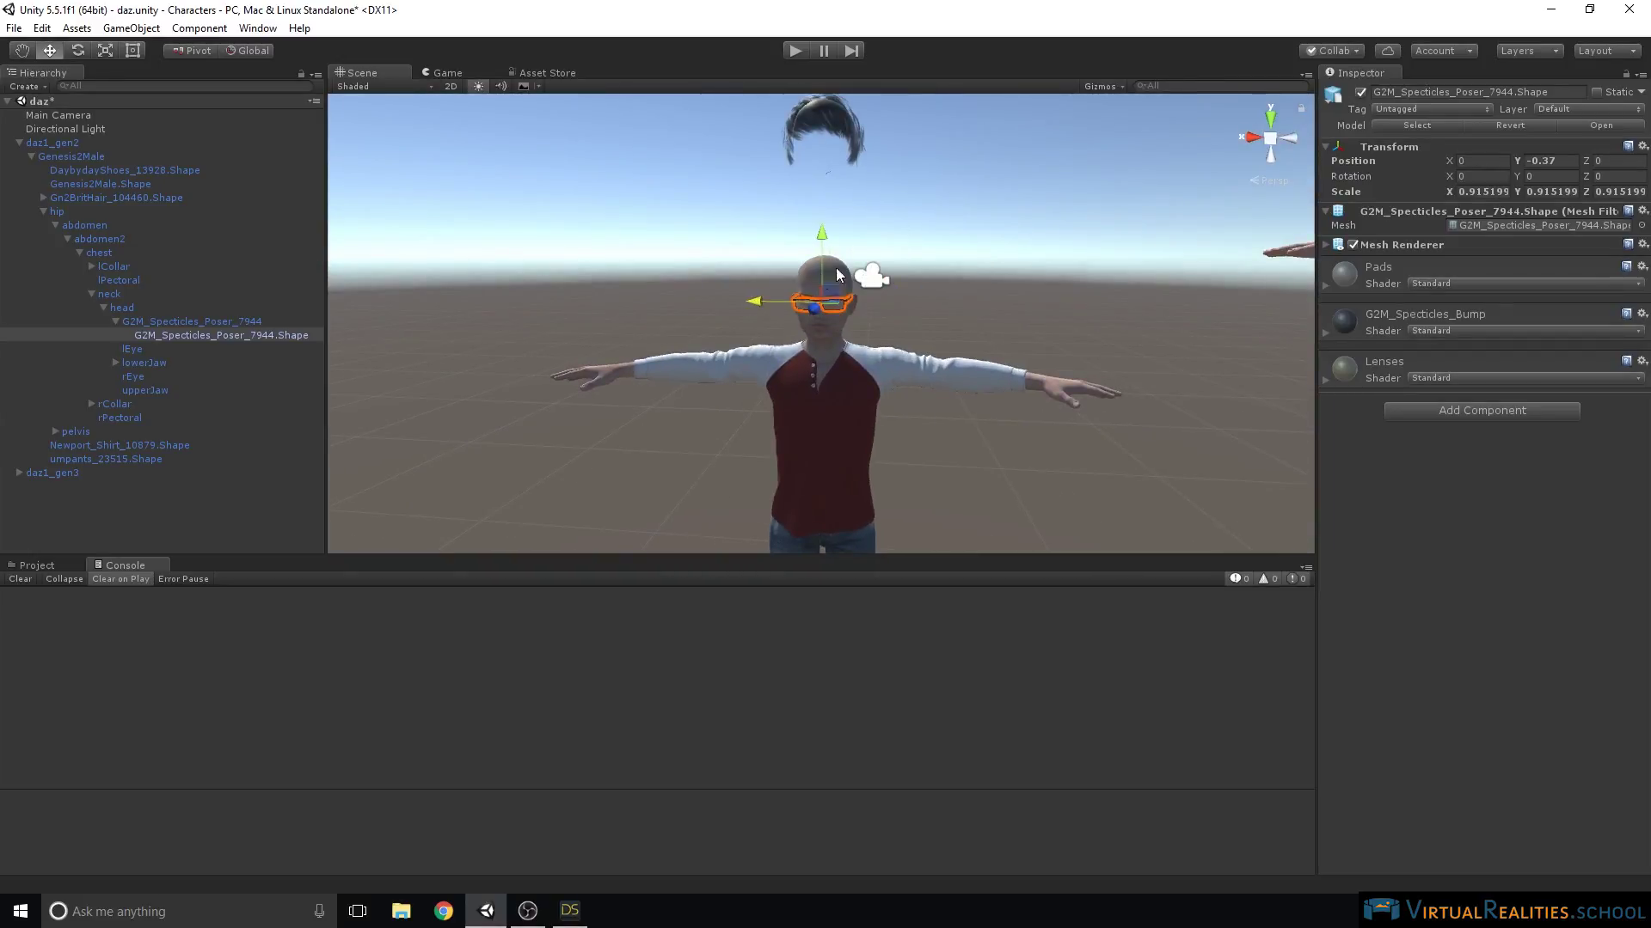
Expand the Gn2BritHair group and check the skinned mesh renderer of its MeshPart0 for blend shapes.
{"action": "middle_click_drag", "start_coordinate": [913, 295], "coordinate": [895, 247]}
{"action": "left_click", "coordinate": [832, 172]}
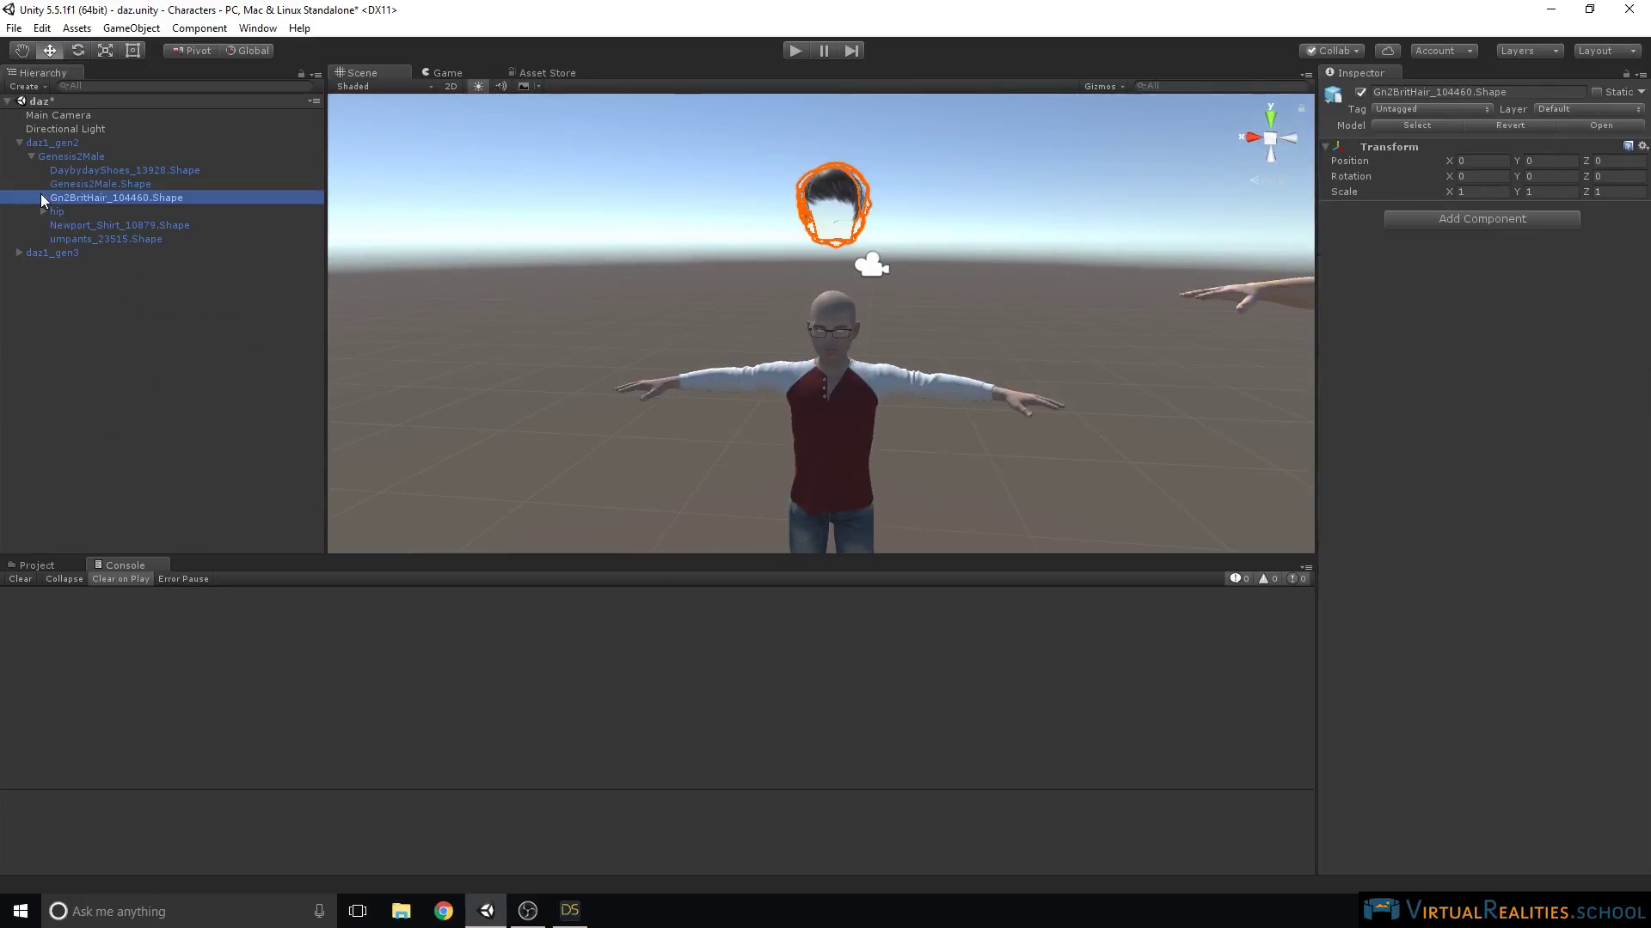
{"action": "left_click", "coordinate": [43, 196]}
{"action": "left_click", "coordinate": [122, 212]}
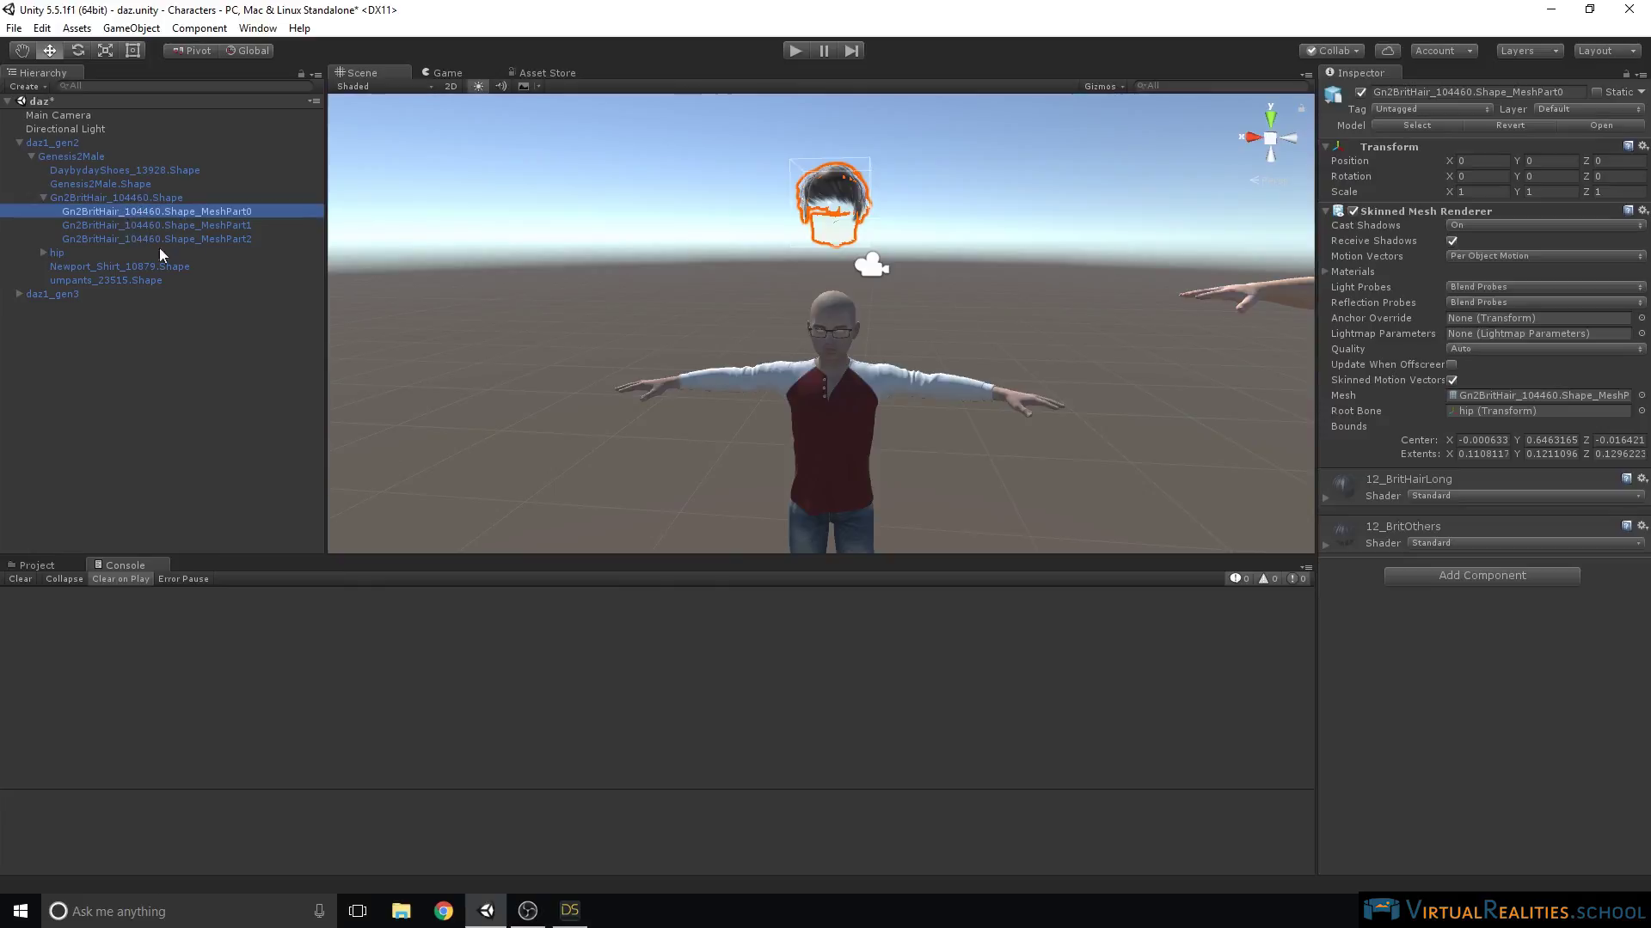
{"action": "right_click_drag", "start_coordinate": [516, 215], "coordinate": [790, 199]}
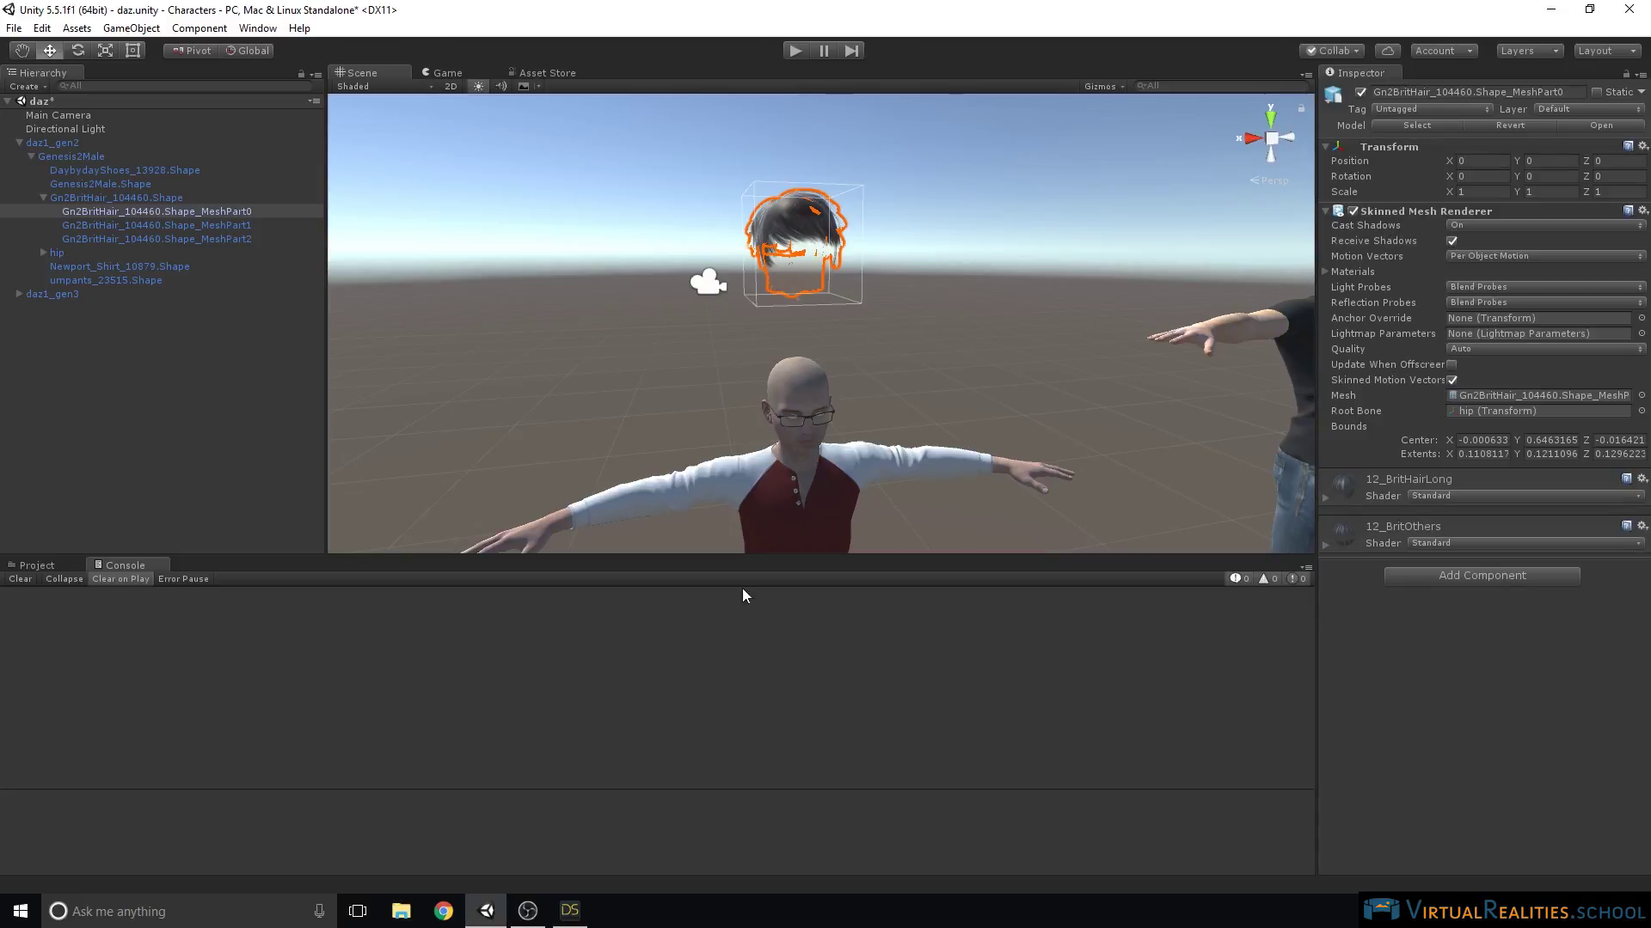
Switch to DAZ Studio and select the Gn2BritHair figure in place of Genesis 2 Male.
{"action": "left_click", "coordinate": [569, 911]}
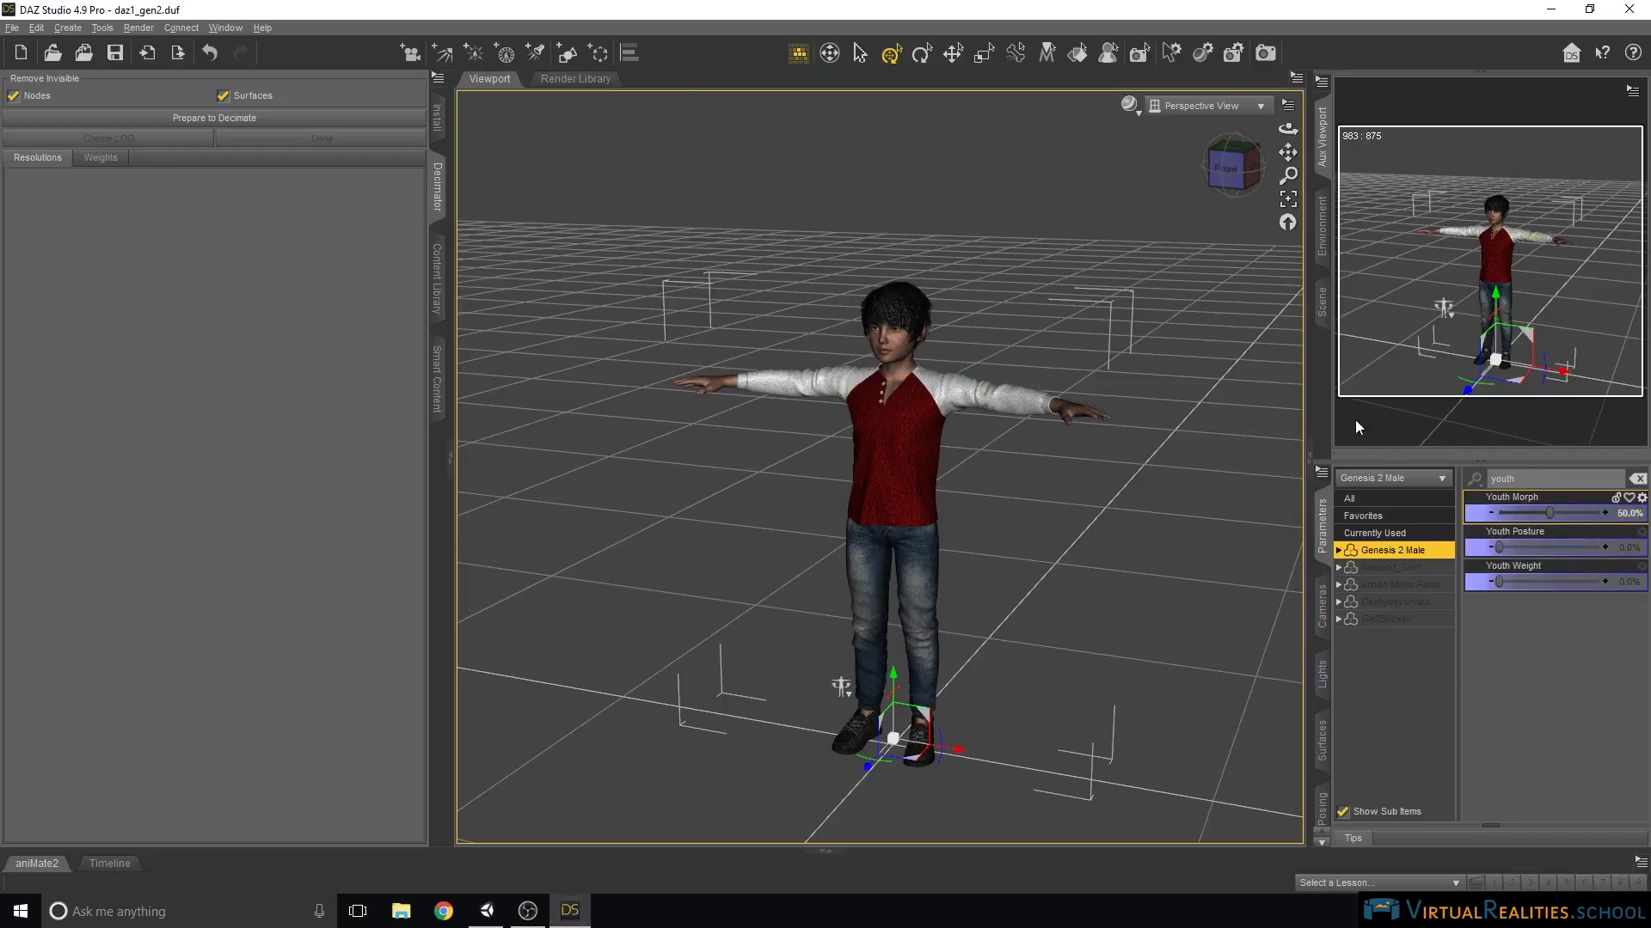
{"action": "left_click", "coordinate": [1442, 482]}
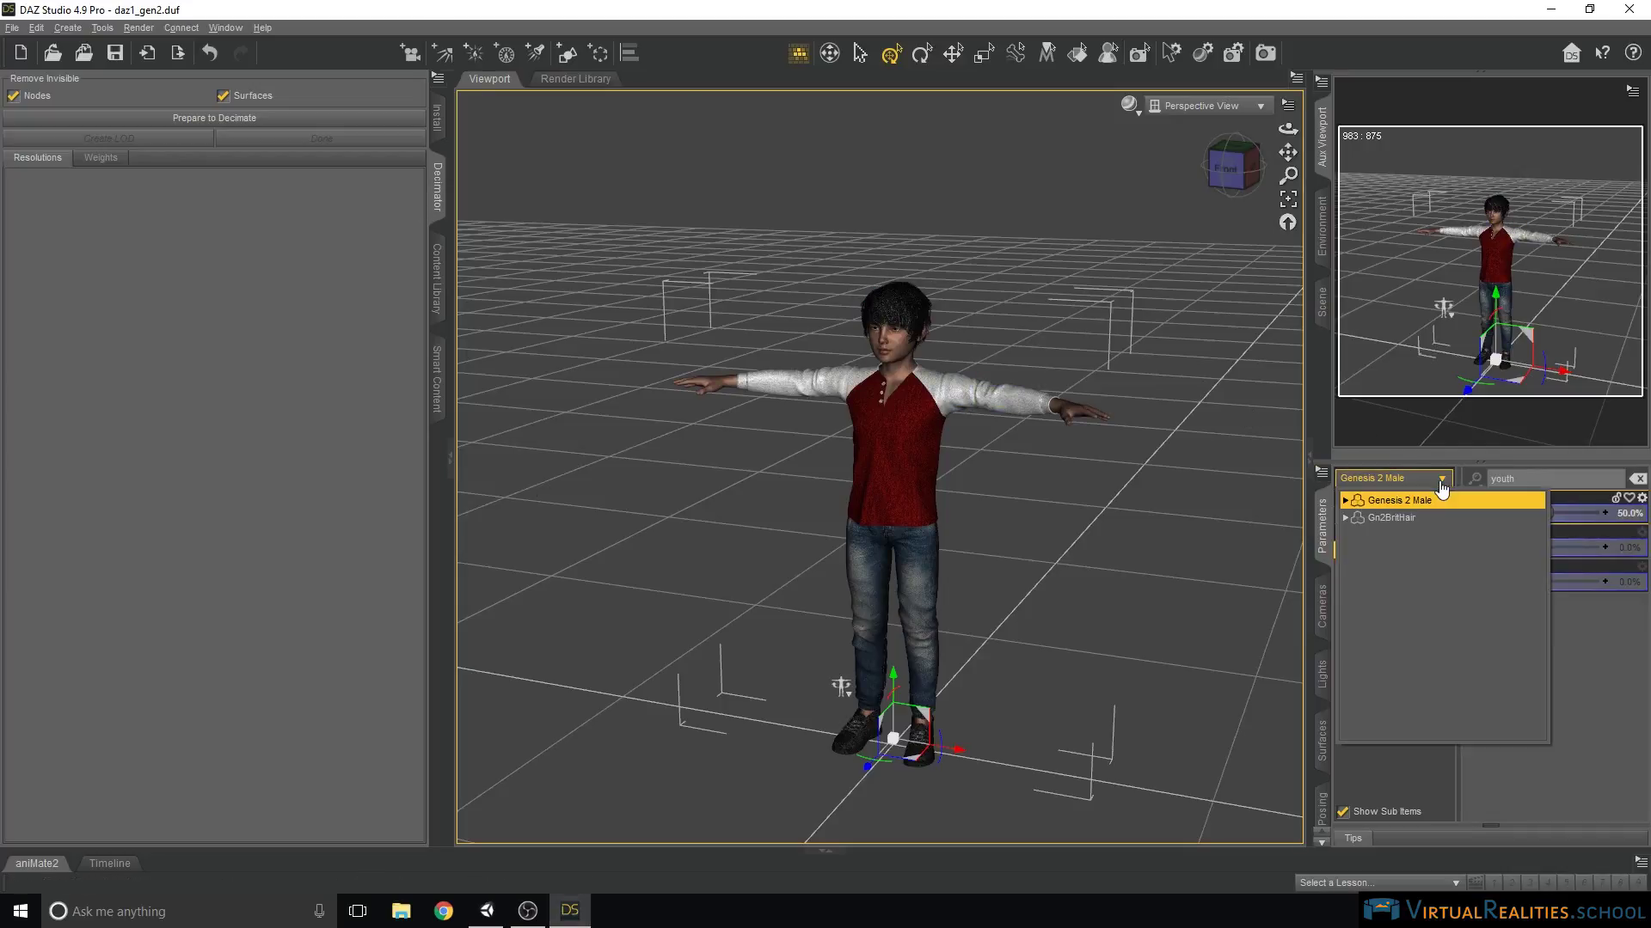
{"action": "left_click", "coordinate": [1393, 514]}
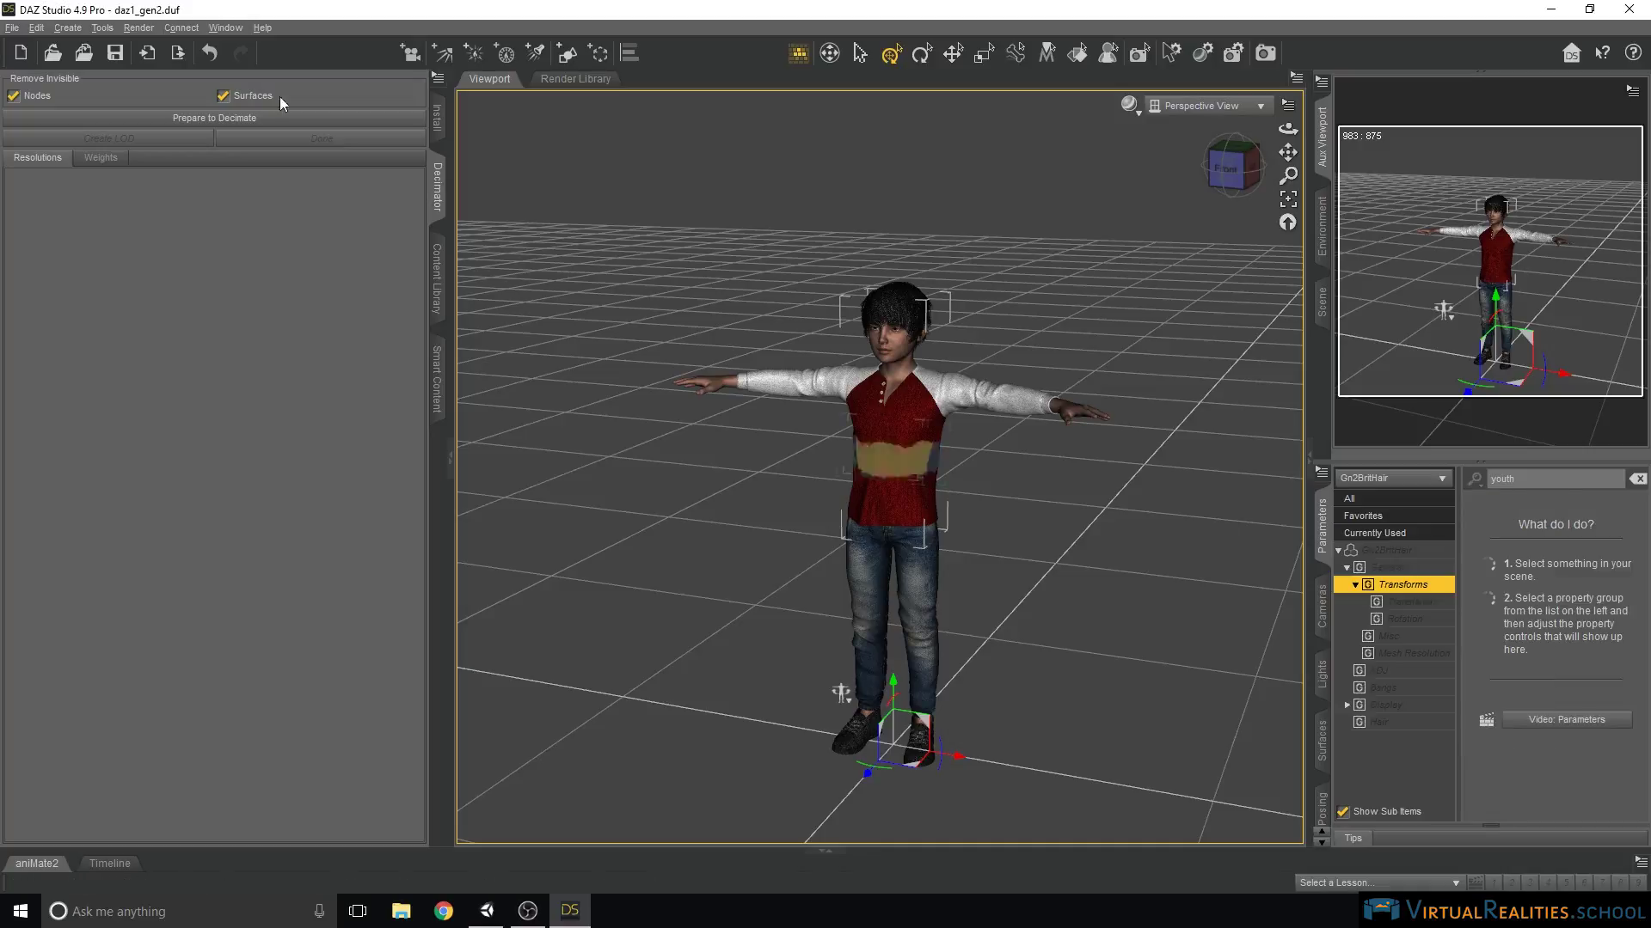
Change the parent of Gn2BritHair to the Genesis 2 Male figure, keeping Parent in place enabled.
{"action": "left_click", "coordinate": [35, 29]}
{"action": "mouse_move", "coordinate": [70, 164]}
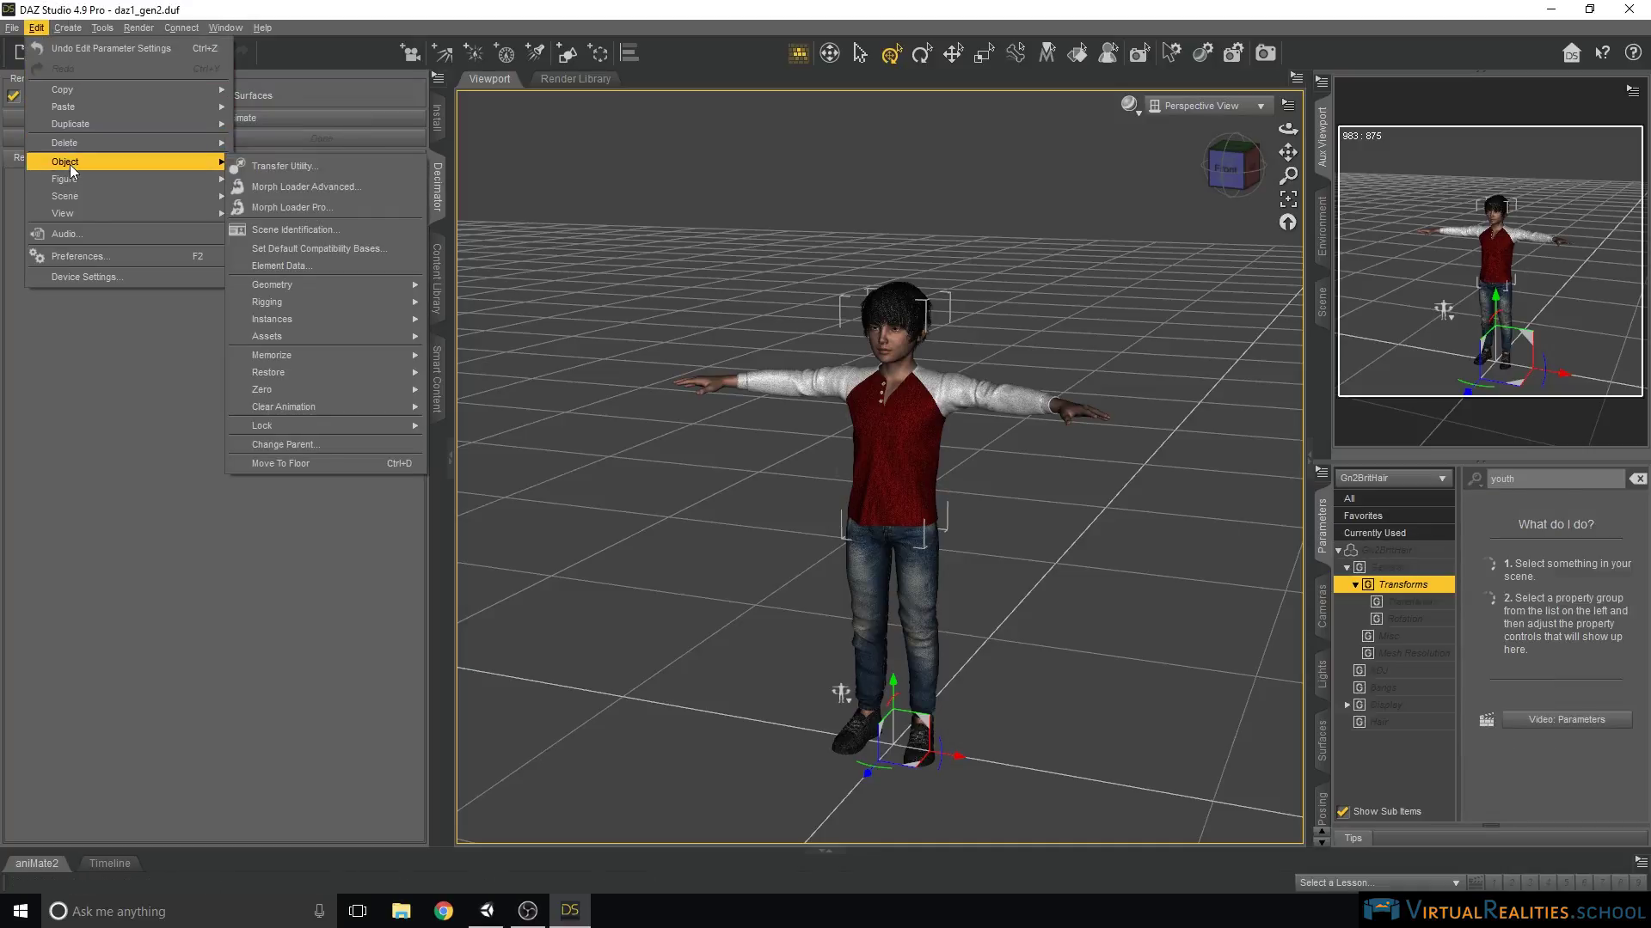
{"action": "left_click", "coordinate": [306, 445]}
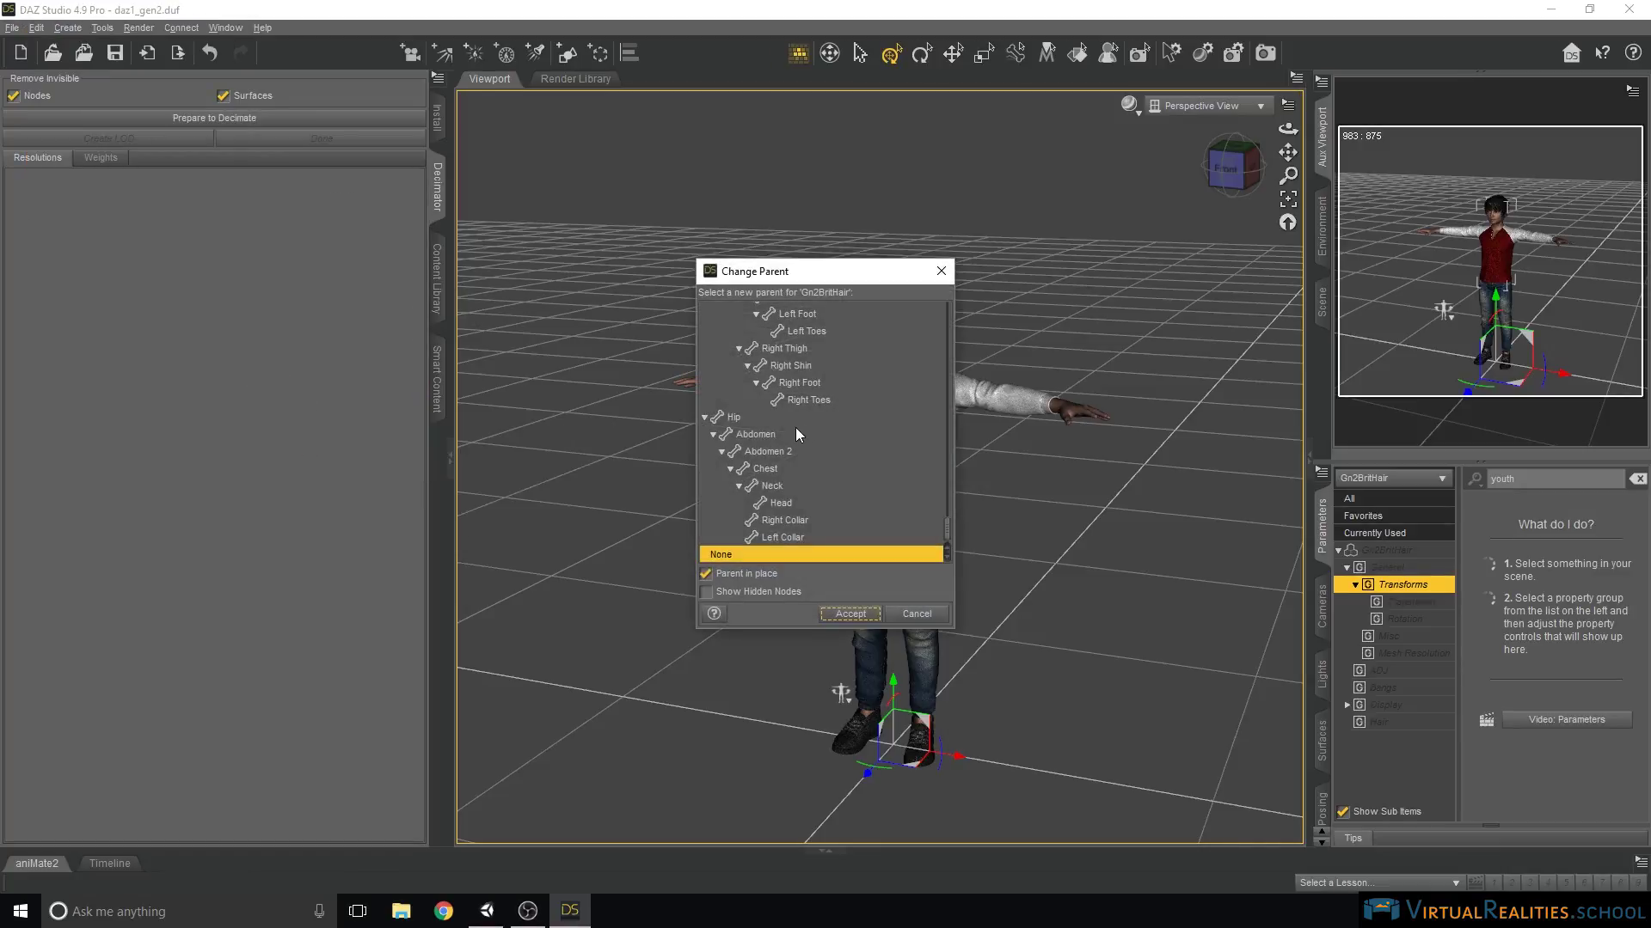
{"action": "left_click_drag", "start_coordinate": [952, 533], "coordinate": [946, 303]}
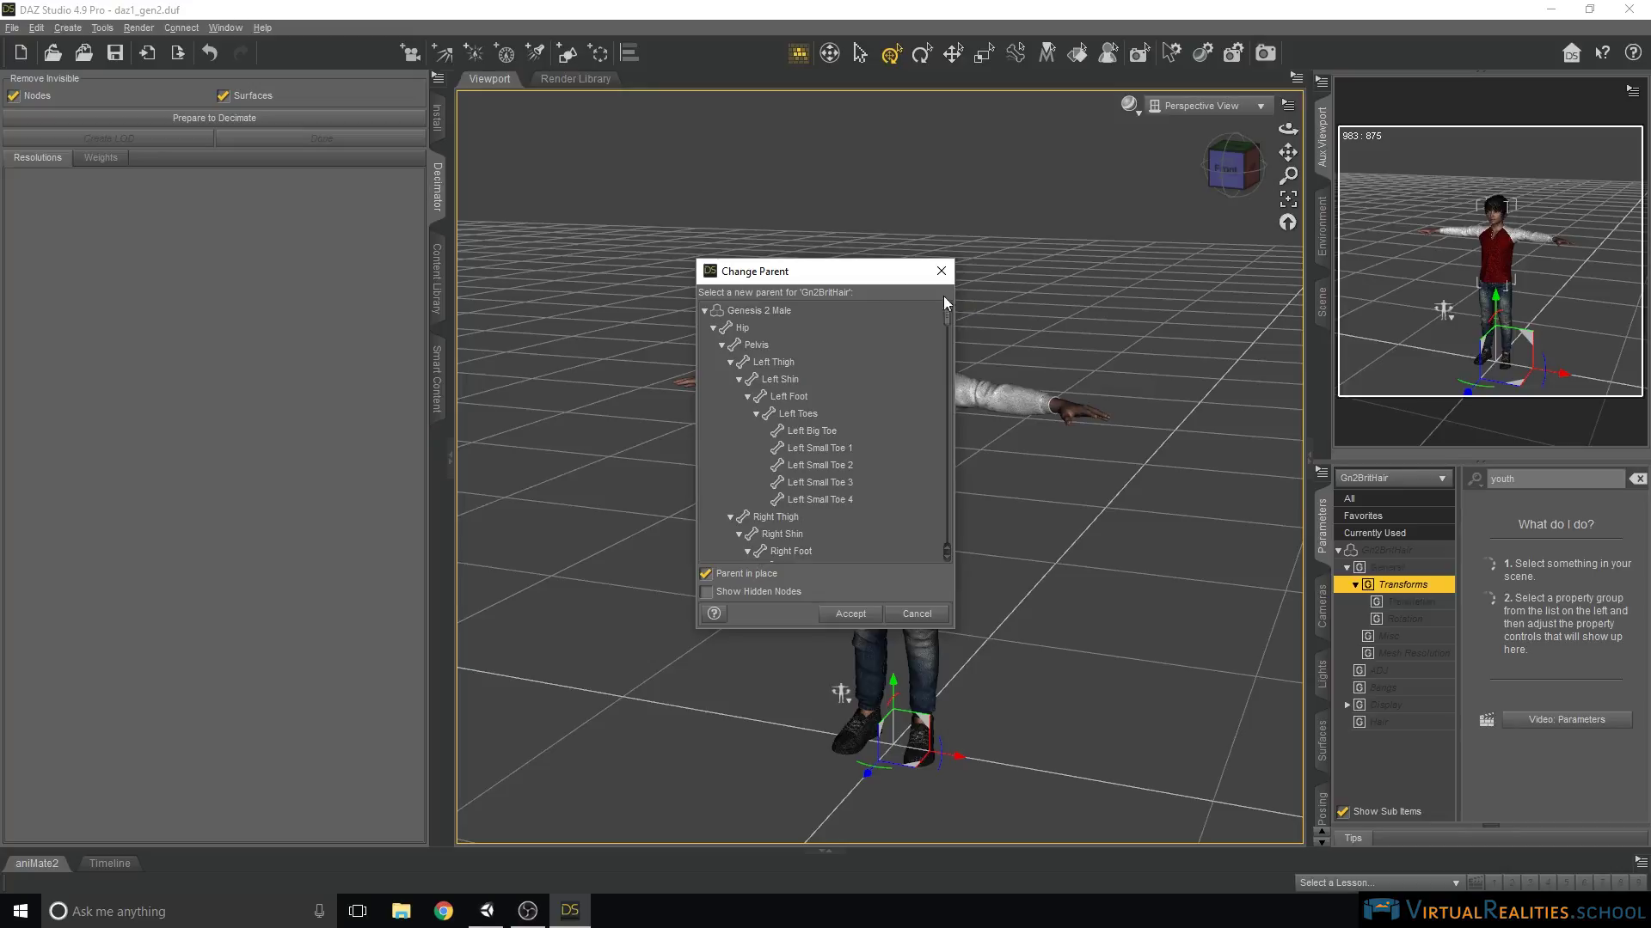
{"action": "left_click", "coordinate": [704, 311]}
{"action": "left_click", "coordinate": [748, 309]}
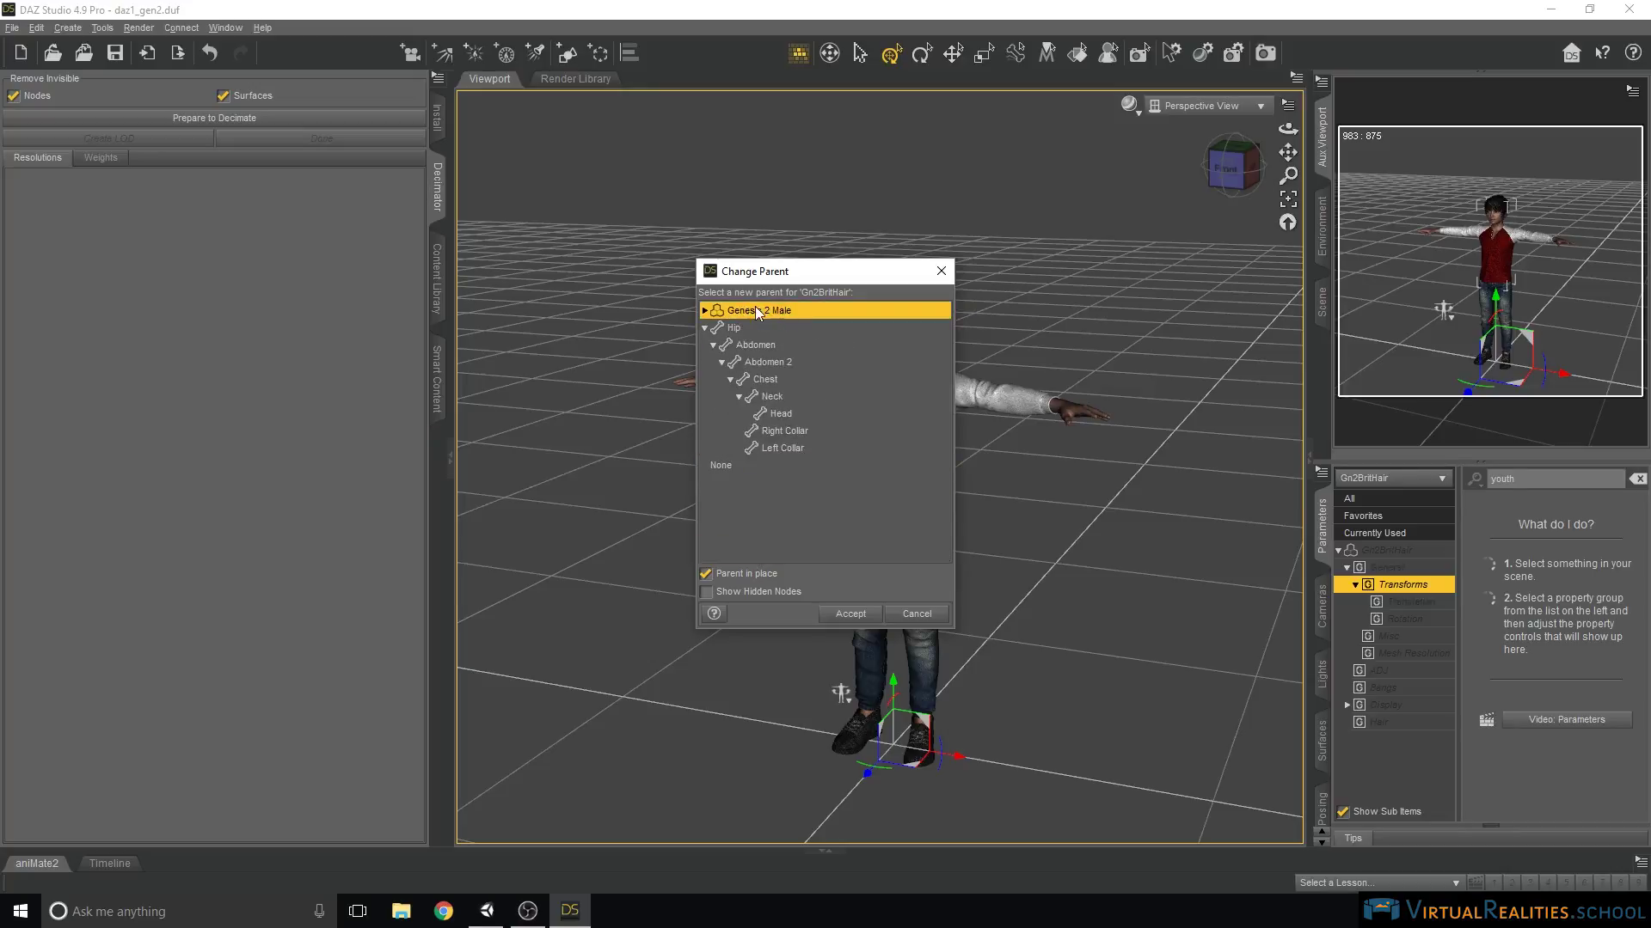
{"action": "left_click", "coordinate": [705, 574]}
{"action": "left_click", "coordinate": [706, 574]}
{"action": "left_click", "coordinate": [851, 614]}
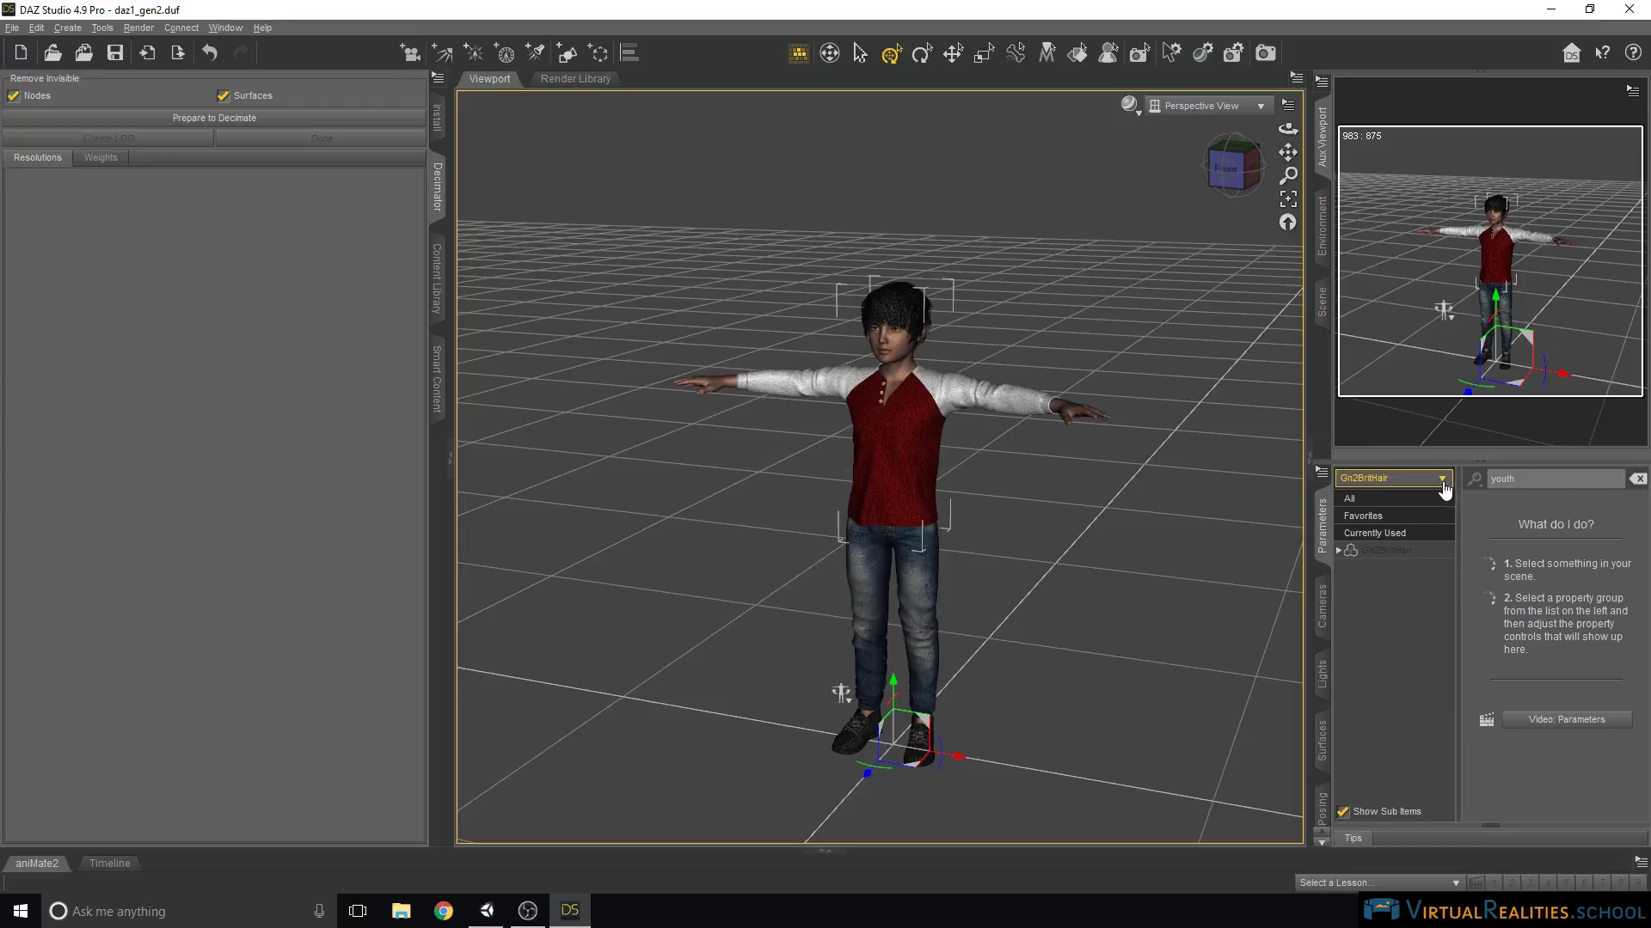
Select Genesis 2 Male as the active figure and expand its node to check the items parented to it.
{"action": "left_click", "coordinate": [1393, 478]}
{"action": "left_click", "coordinate": [1376, 502]}
{"action": "left_click", "coordinate": [1345, 500]}
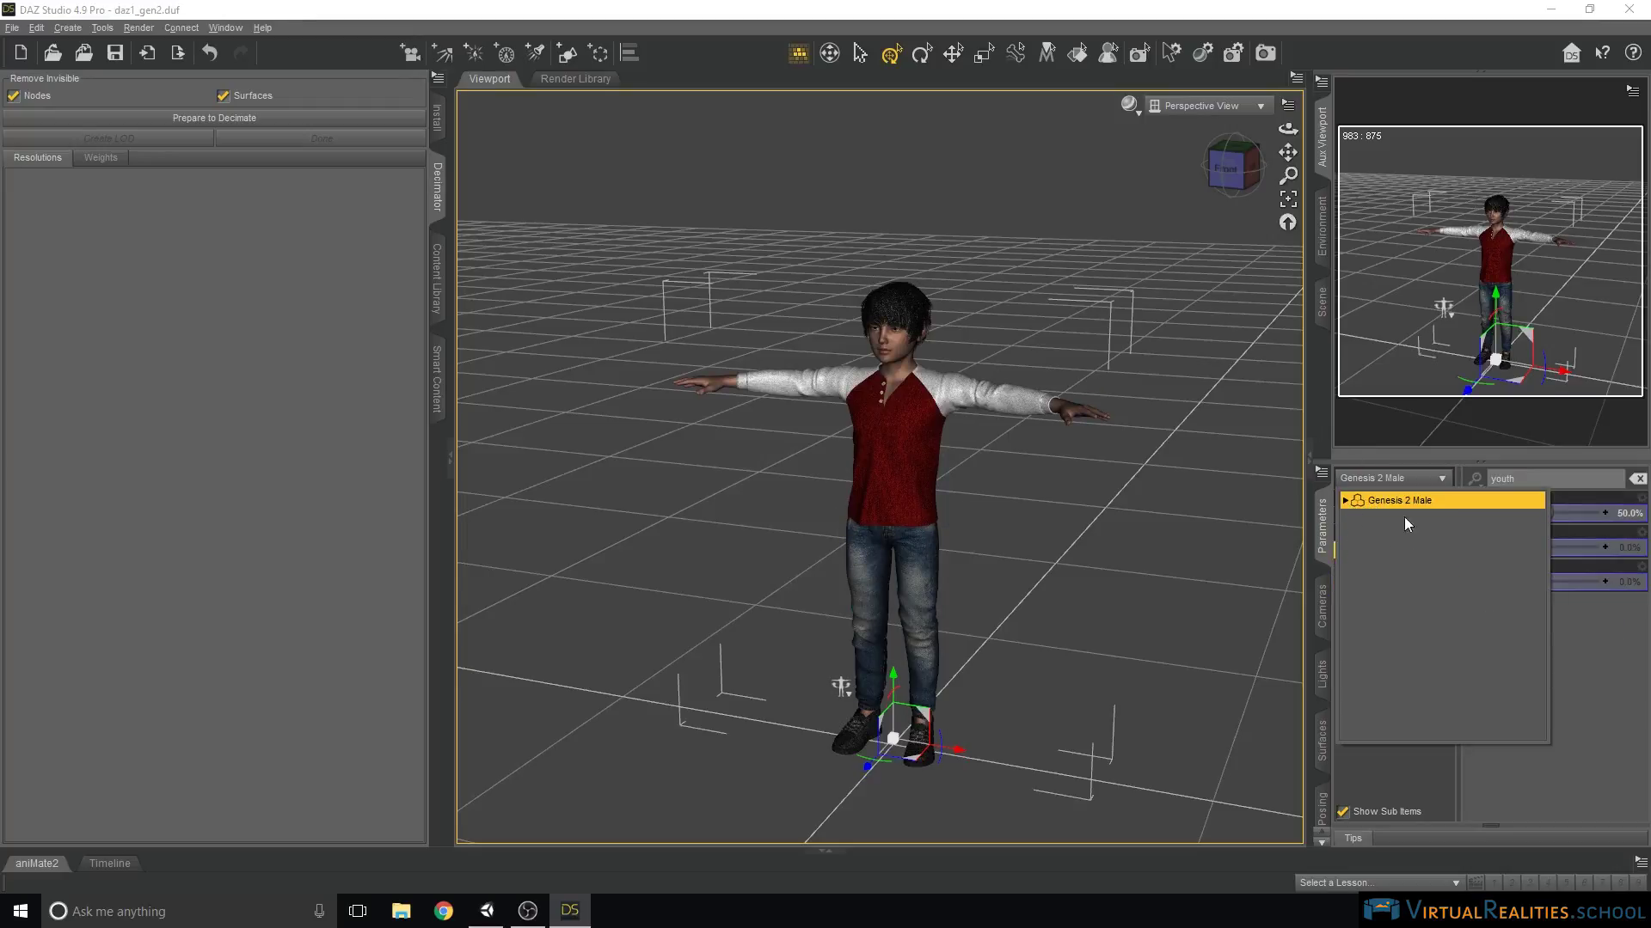
{"action": "left_click", "coordinate": [1345, 500]}
{"action": "left_click", "coordinate": [1346, 502]}
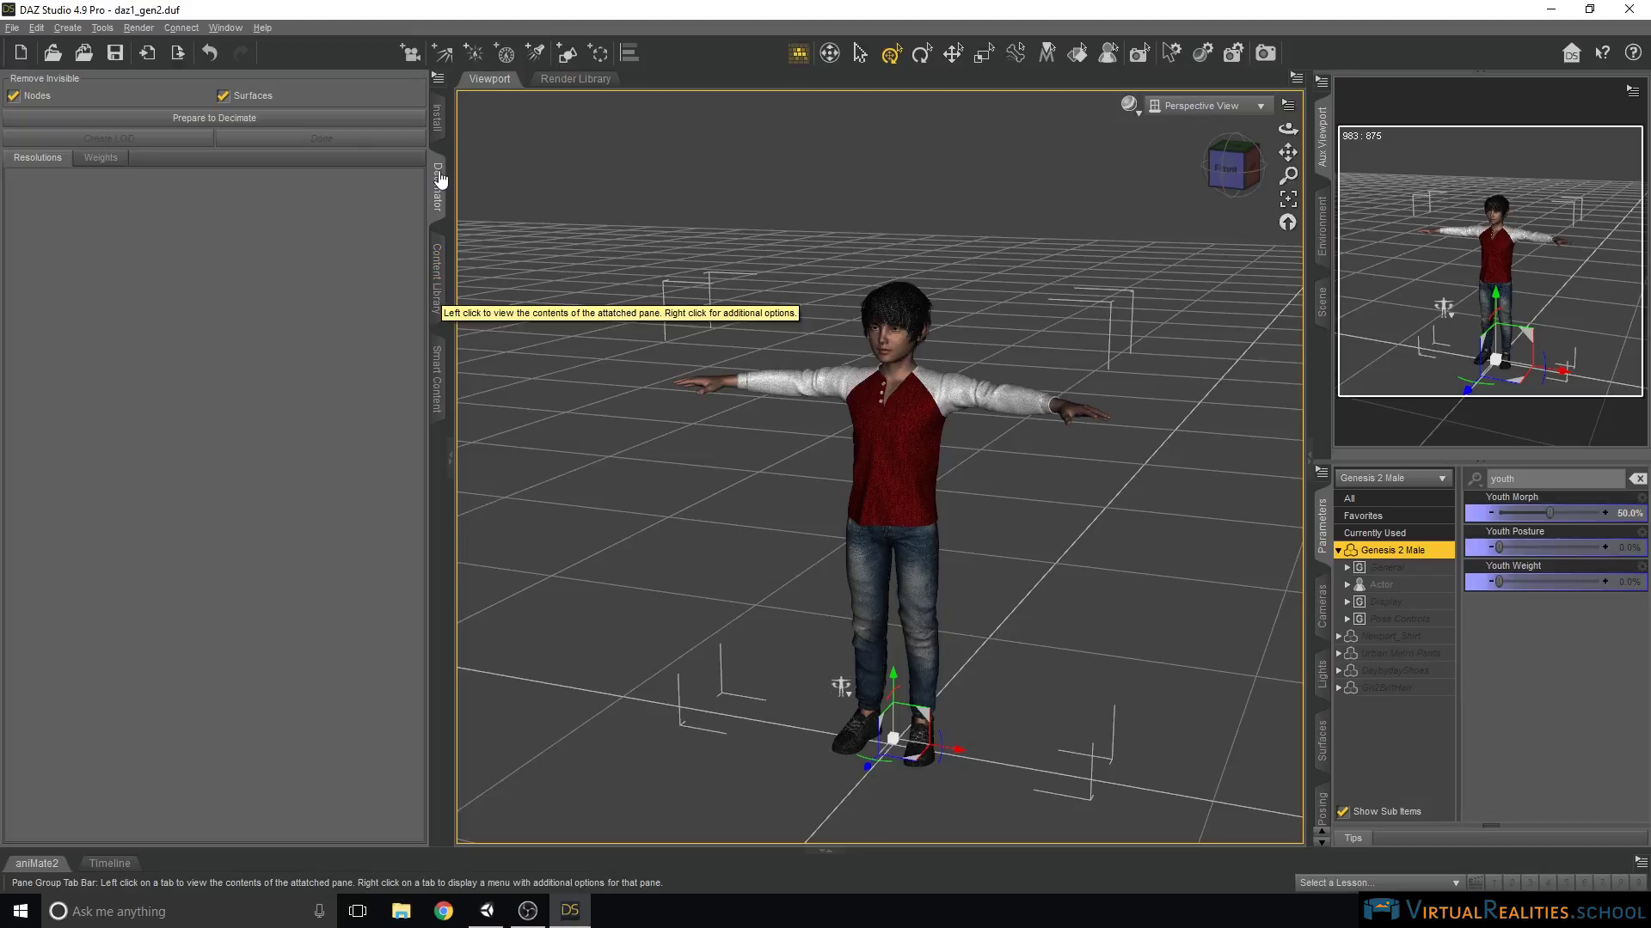
Prepare the scene's meshes for decimation, removing invisible nodes and surfaces, and finish with the preset resolutions without creating an LOD.
{"action": "left_click", "coordinate": [211, 126]}
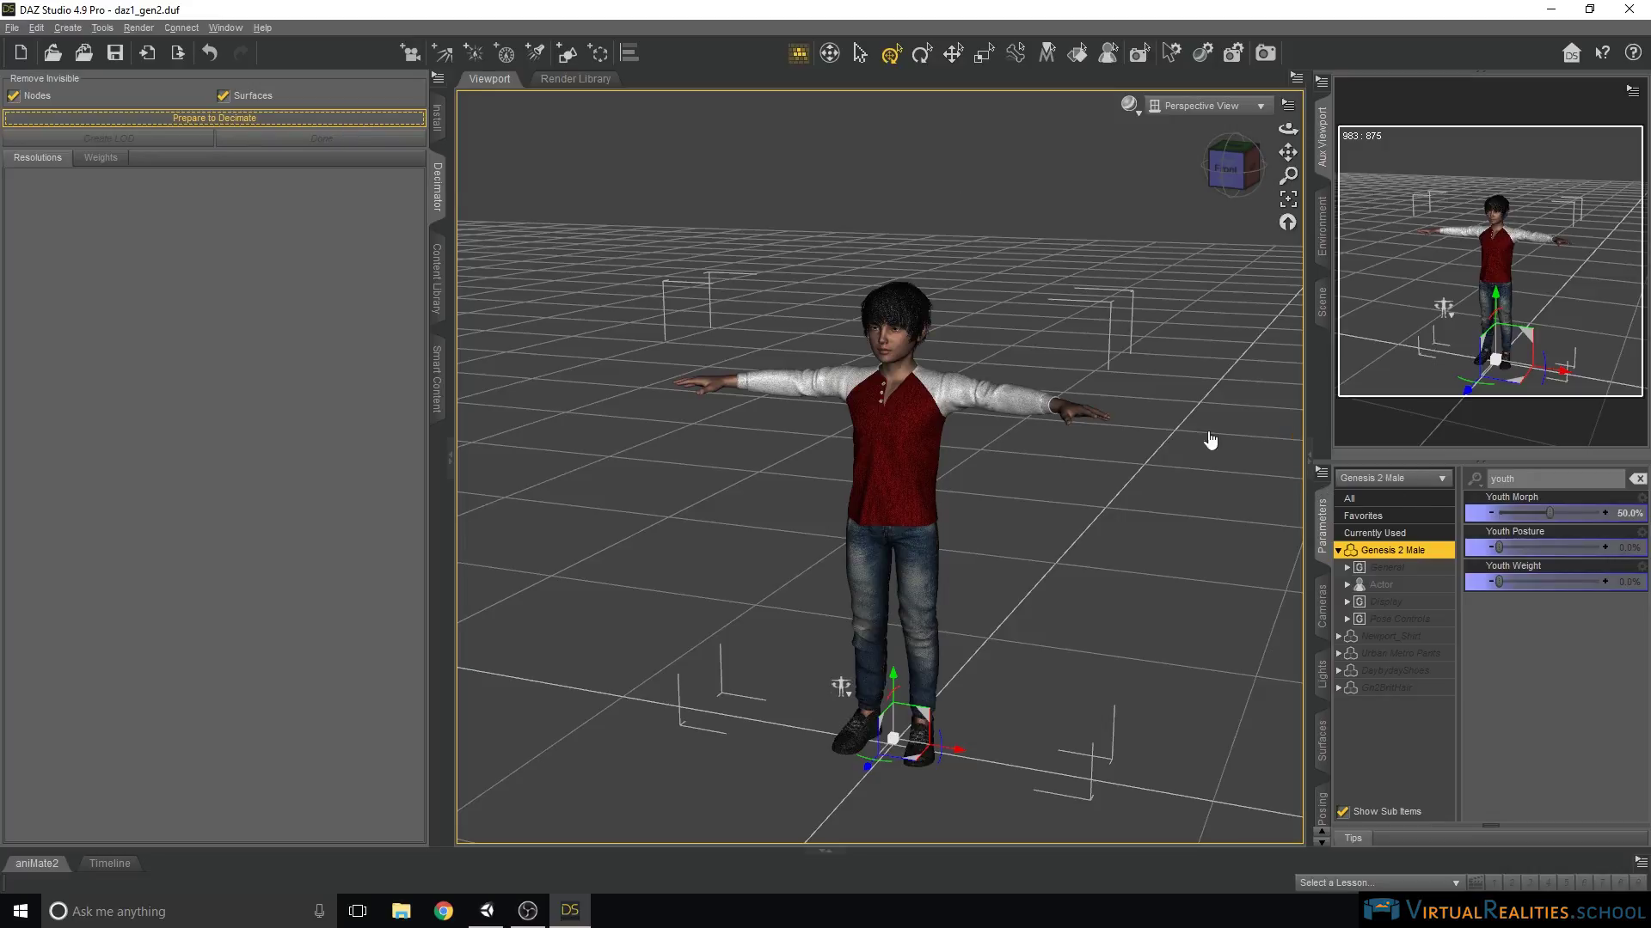
{"action": "left_click", "coordinate": [199, 125]}
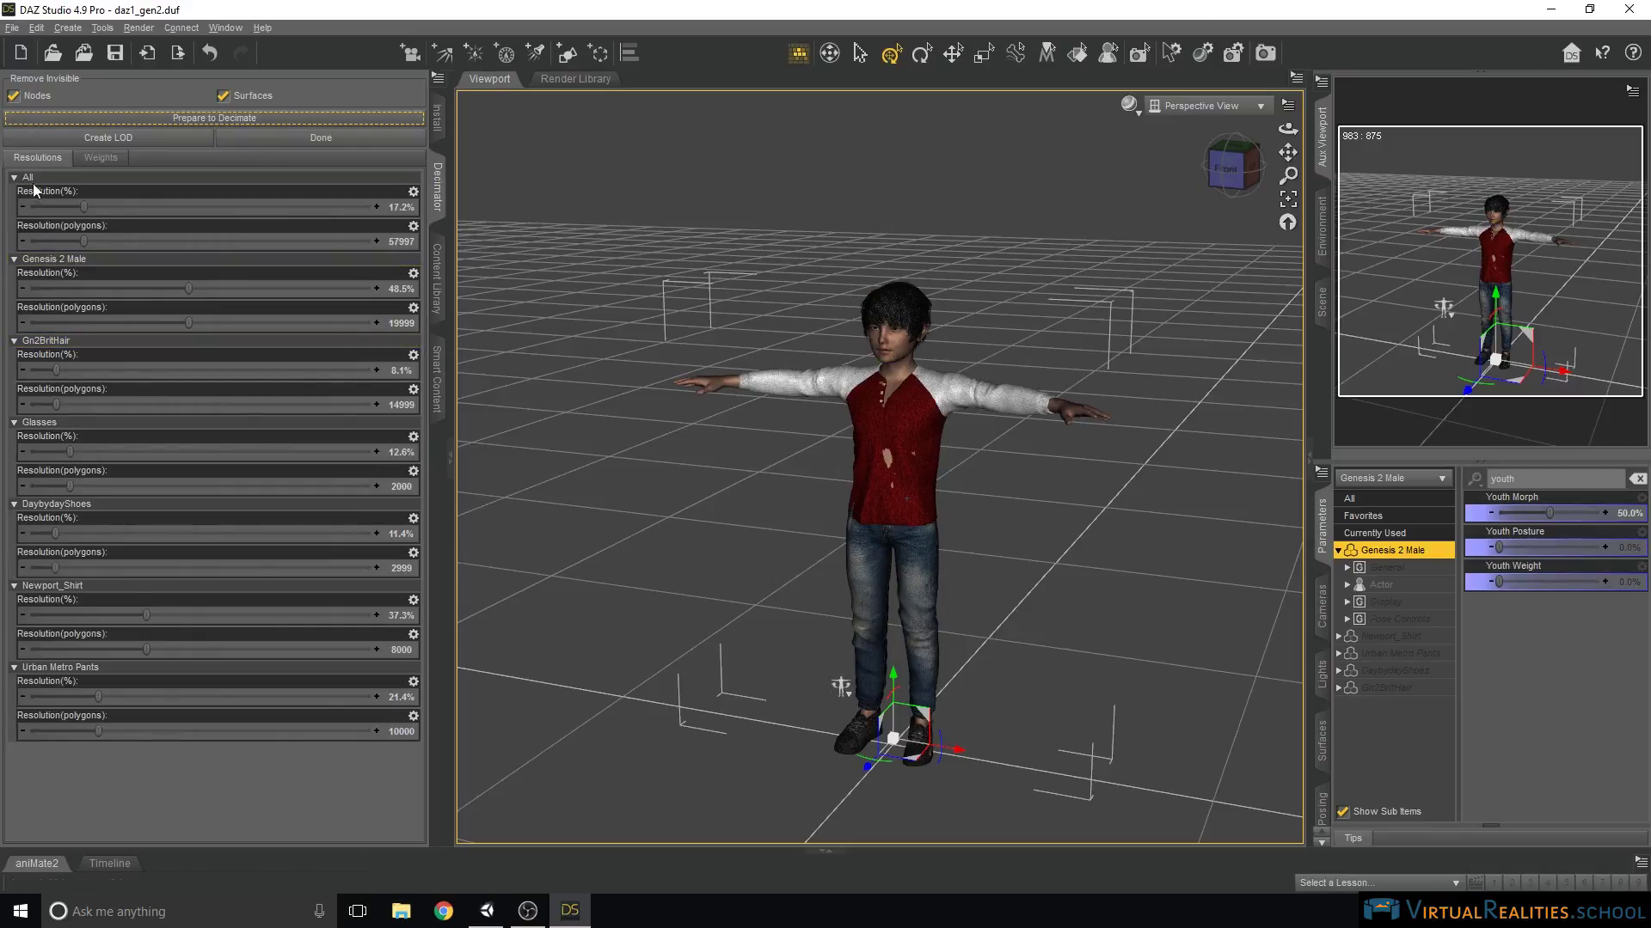
{"action": "left_click", "coordinate": [310, 143]}
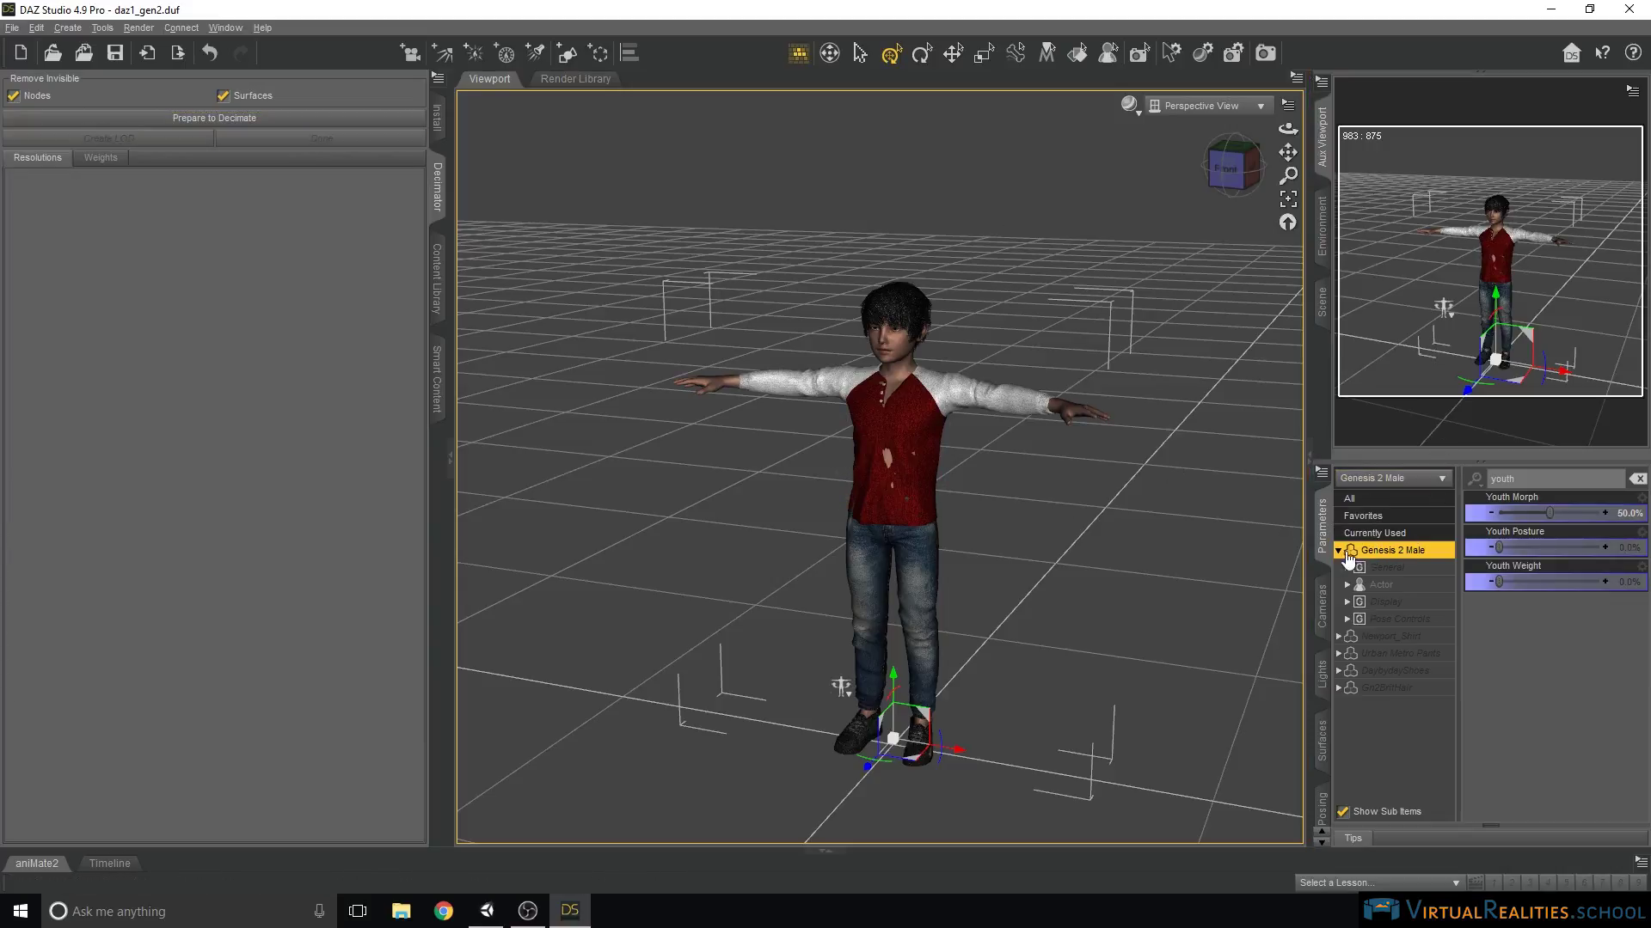
Select the Newport_Shirt, clear the parameter filter and set its Enable Smoothing property to Off.
{"action": "left_click", "coordinate": [1392, 478]}
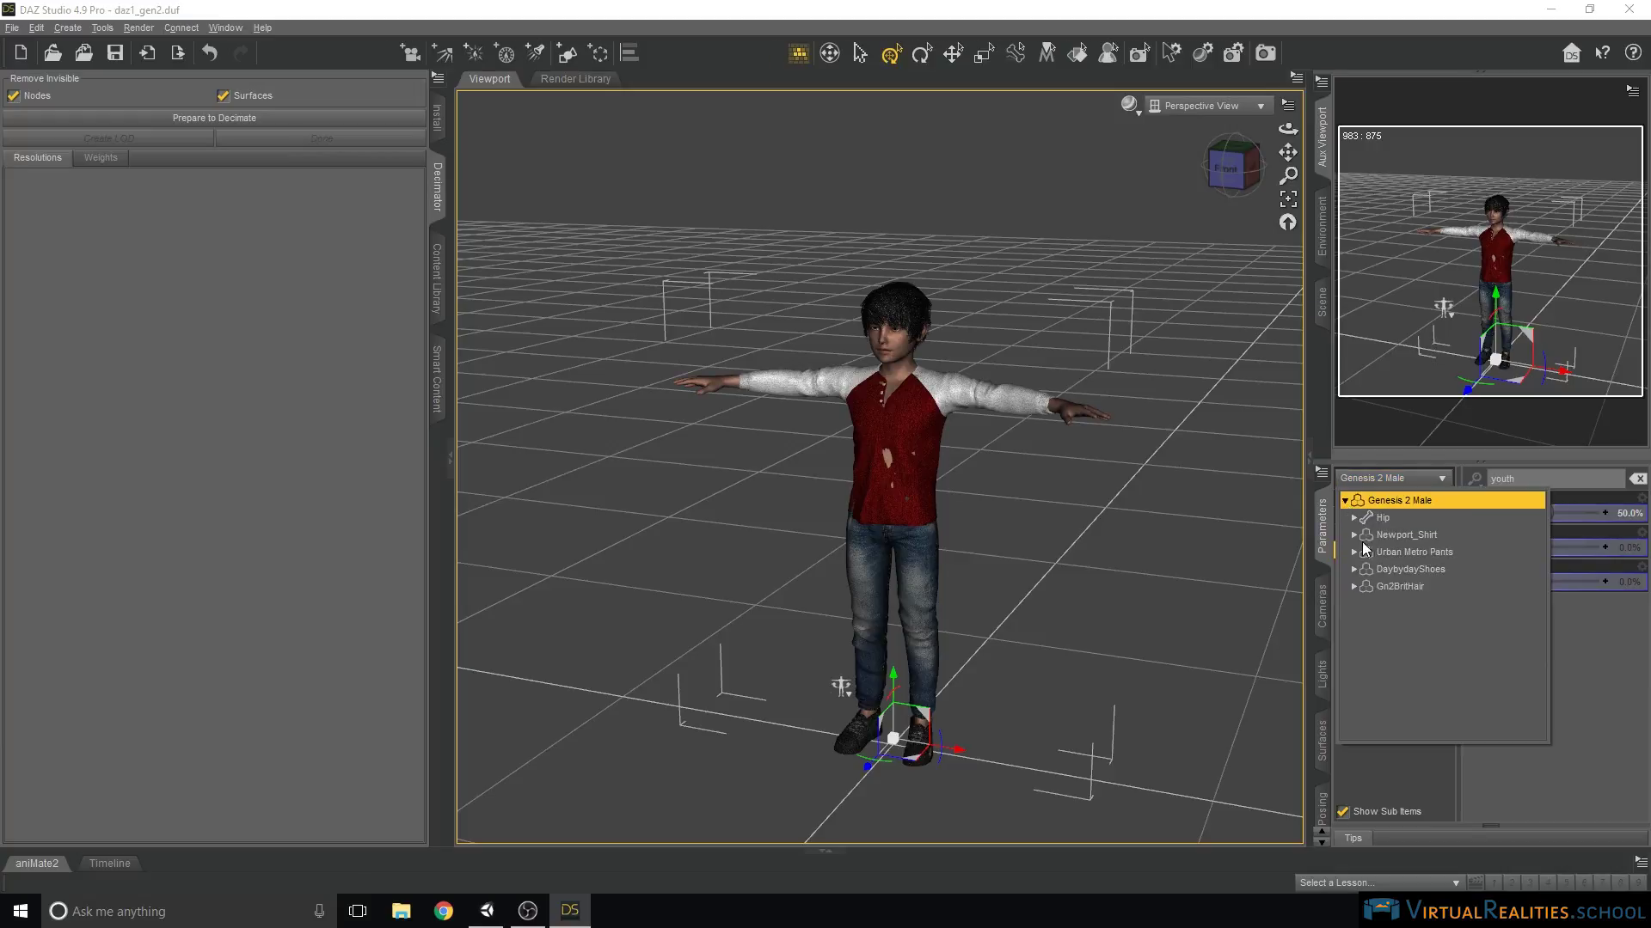
{"action": "left_click", "coordinate": [1396, 535]}
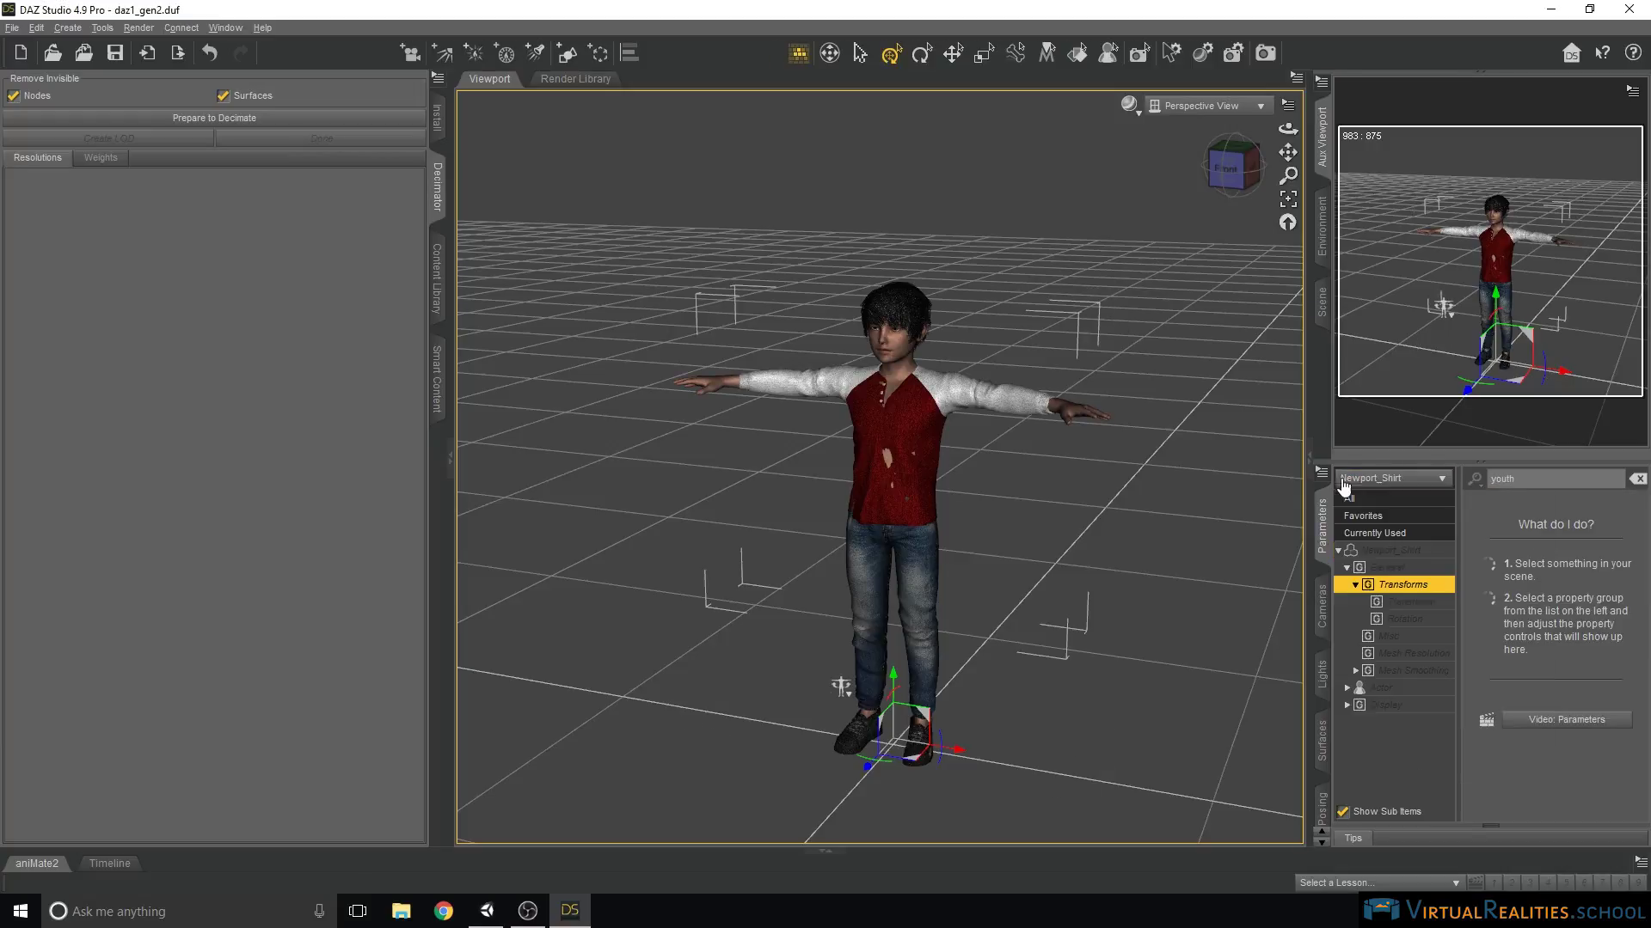
{"action": "double_click", "coordinate": [1579, 480]}
{"action": "key", "text": "BackSpace"}
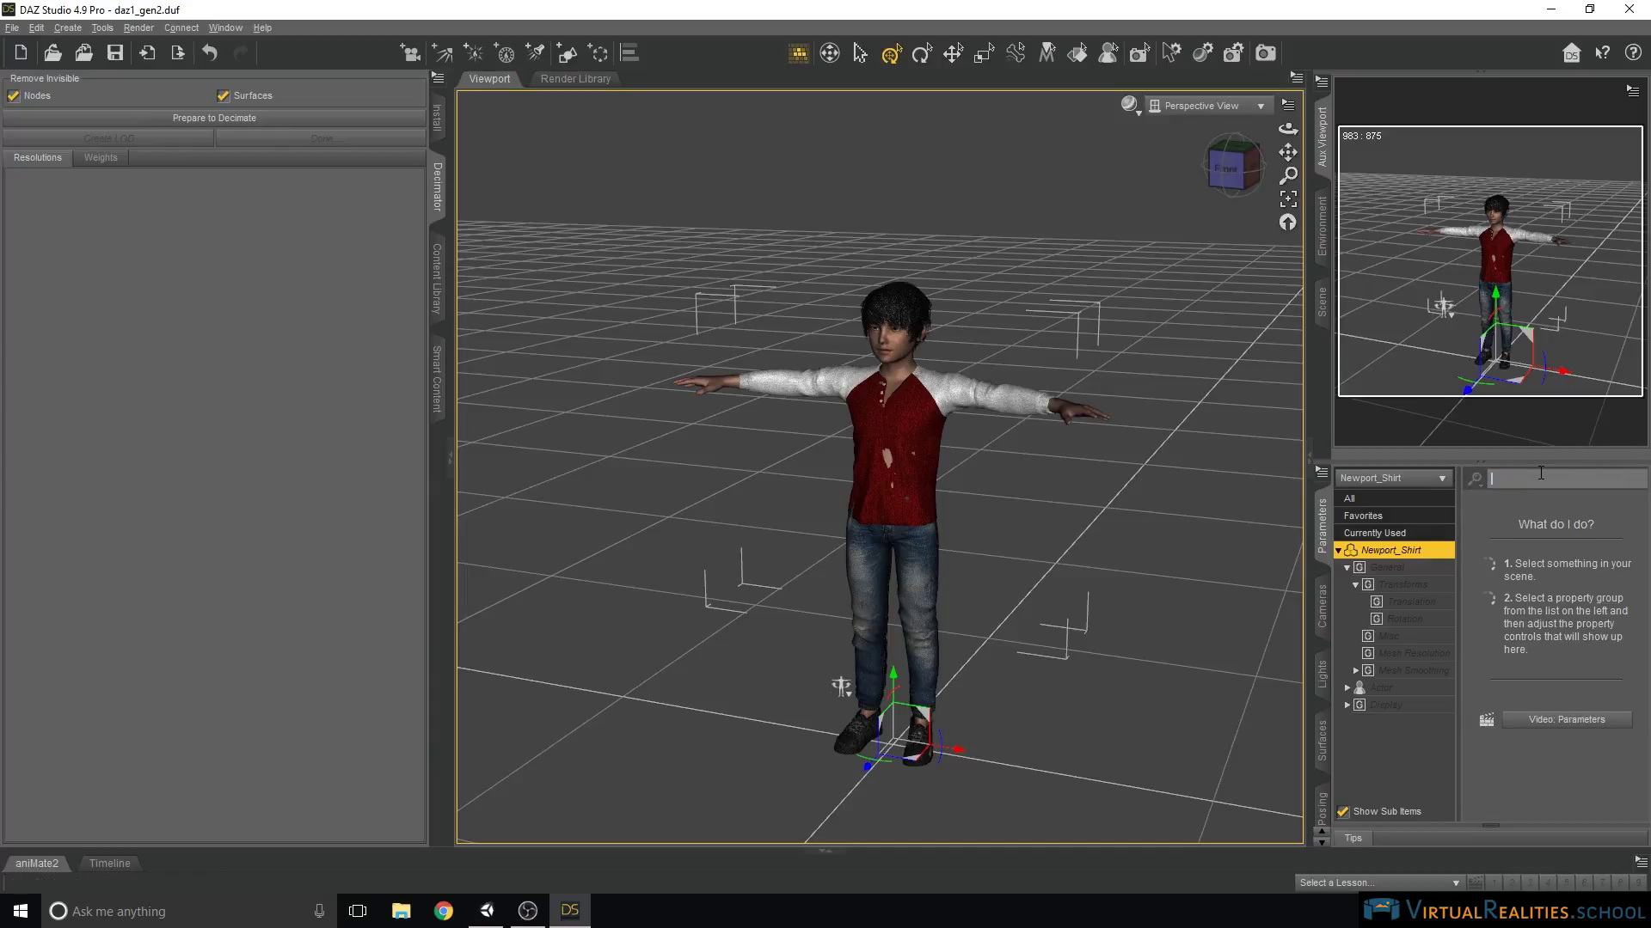
{"action": "scroll", "coordinate": [1537, 555], "scroll_direction": "down", "scroll_amount": 3}
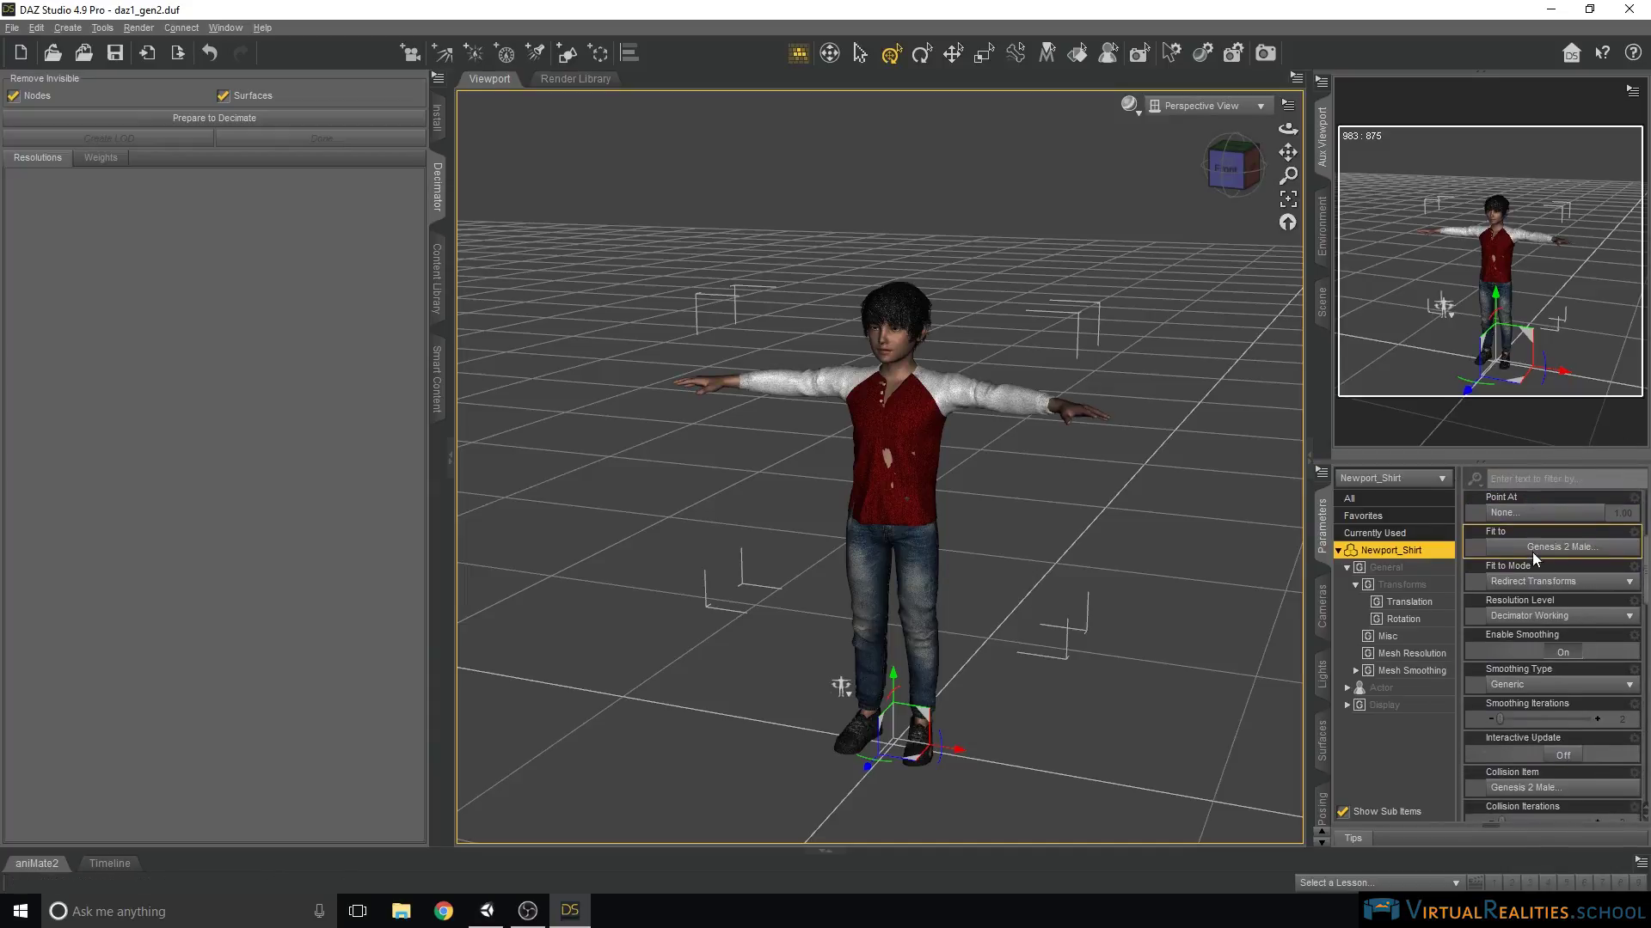
{"action": "left_click", "coordinate": [1563, 653]}
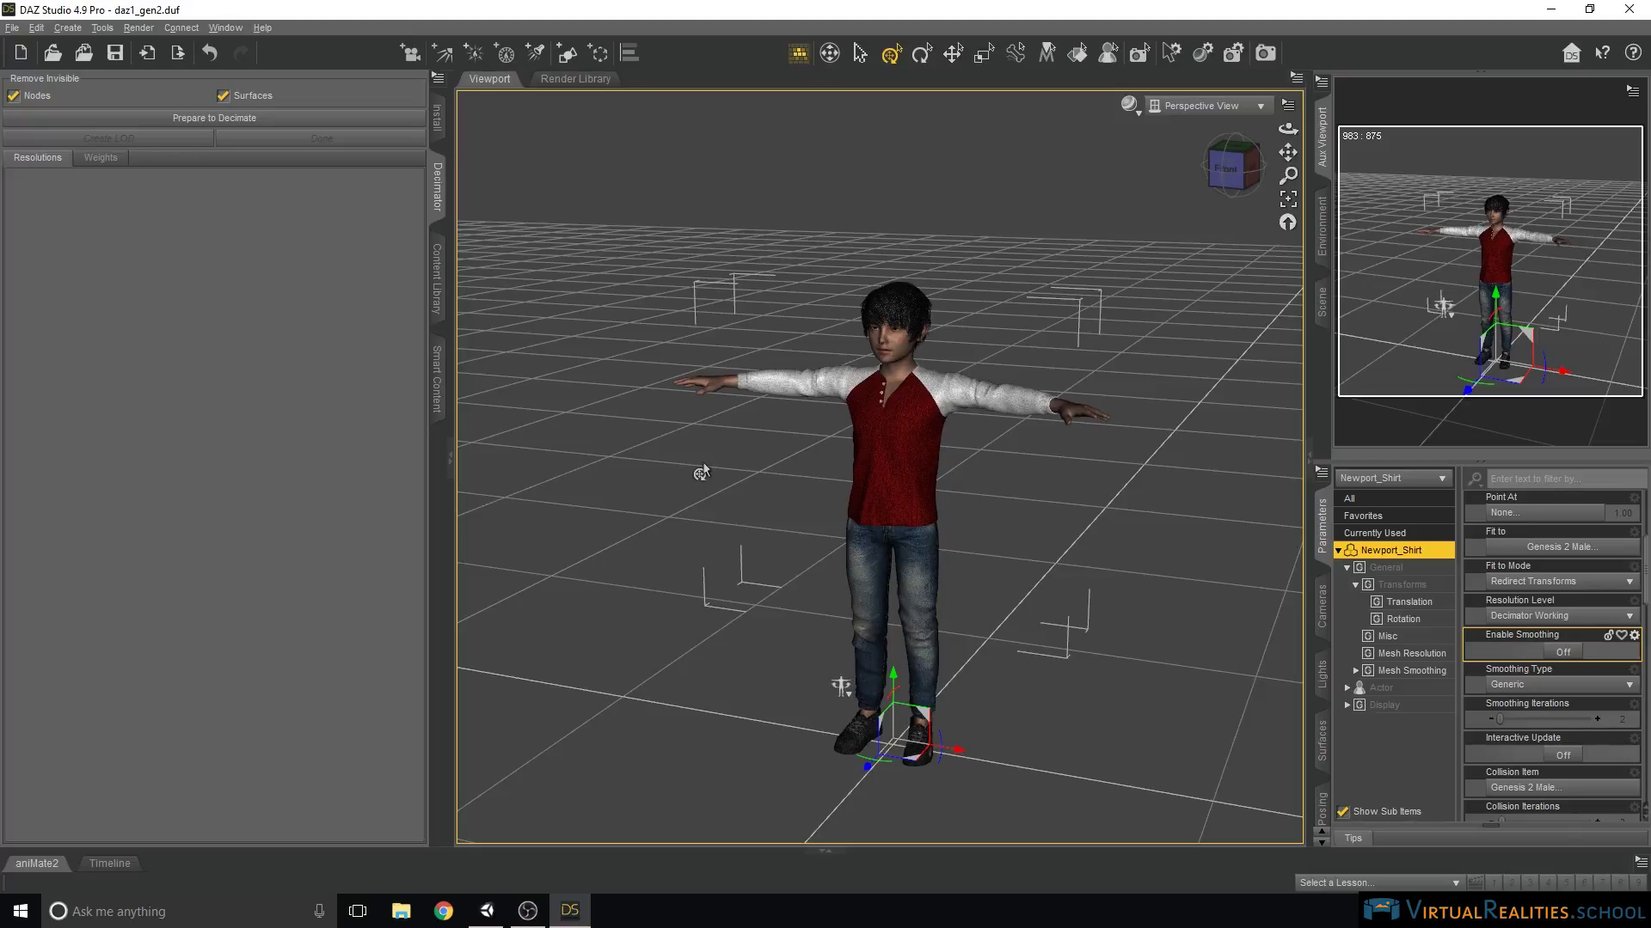
Start an Autodesk FBX export that overwrites the existing daz1_gen2.fbx in the Characters folder.
{"action": "left_click", "coordinate": [12, 28]}
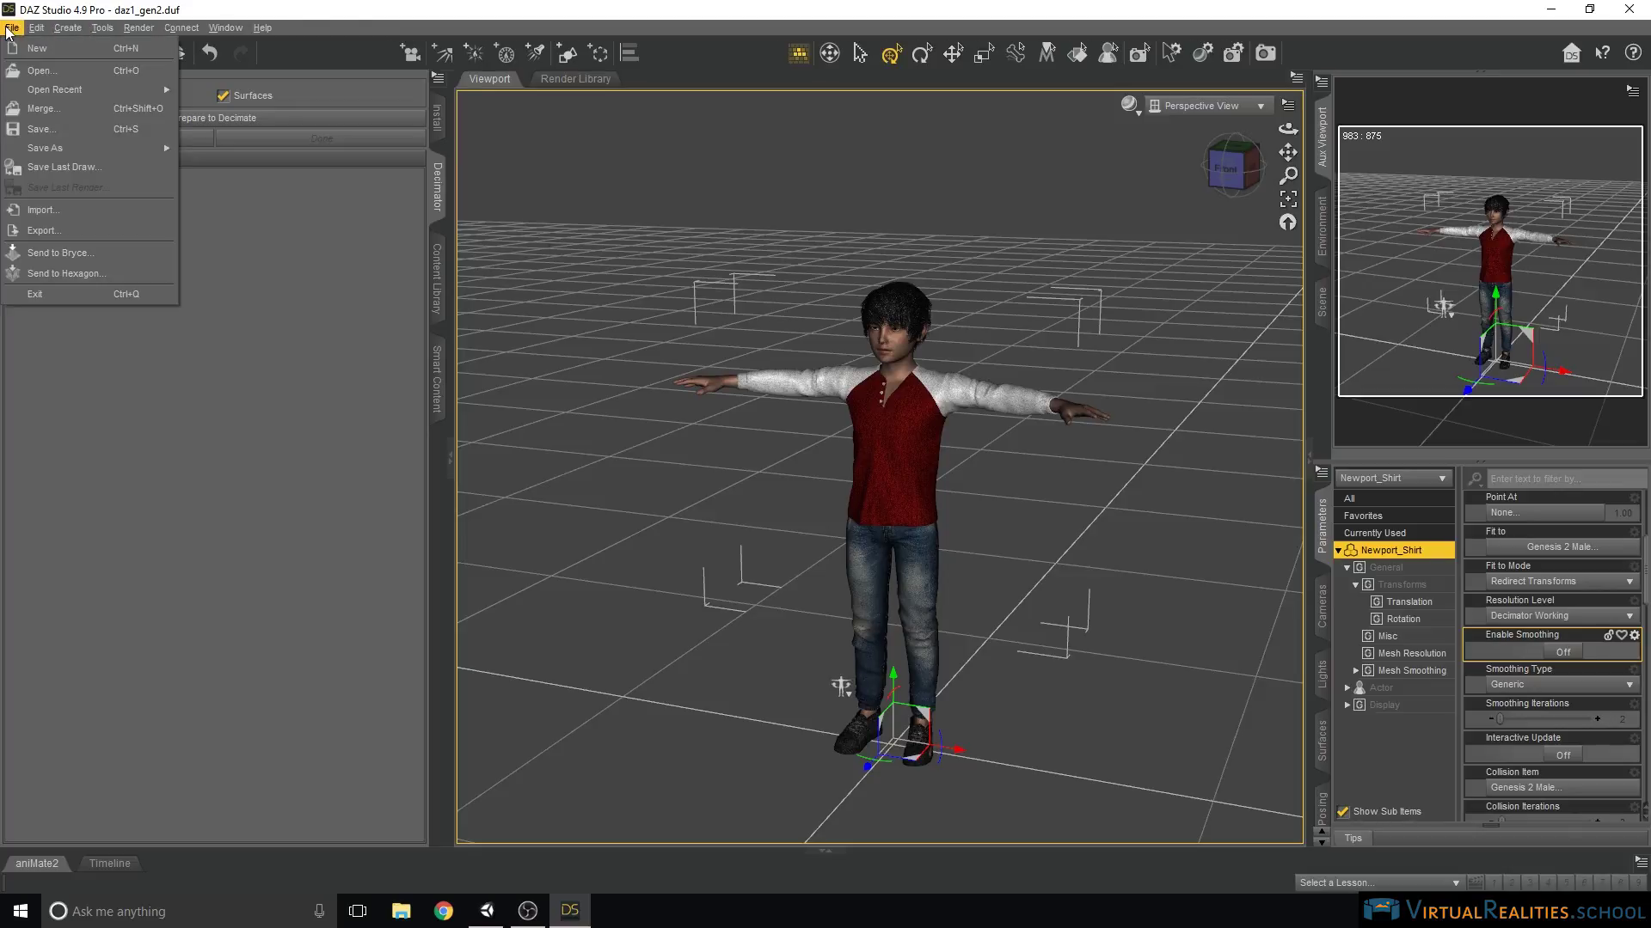
{"action": "mouse_move", "coordinate": [35, 150]}
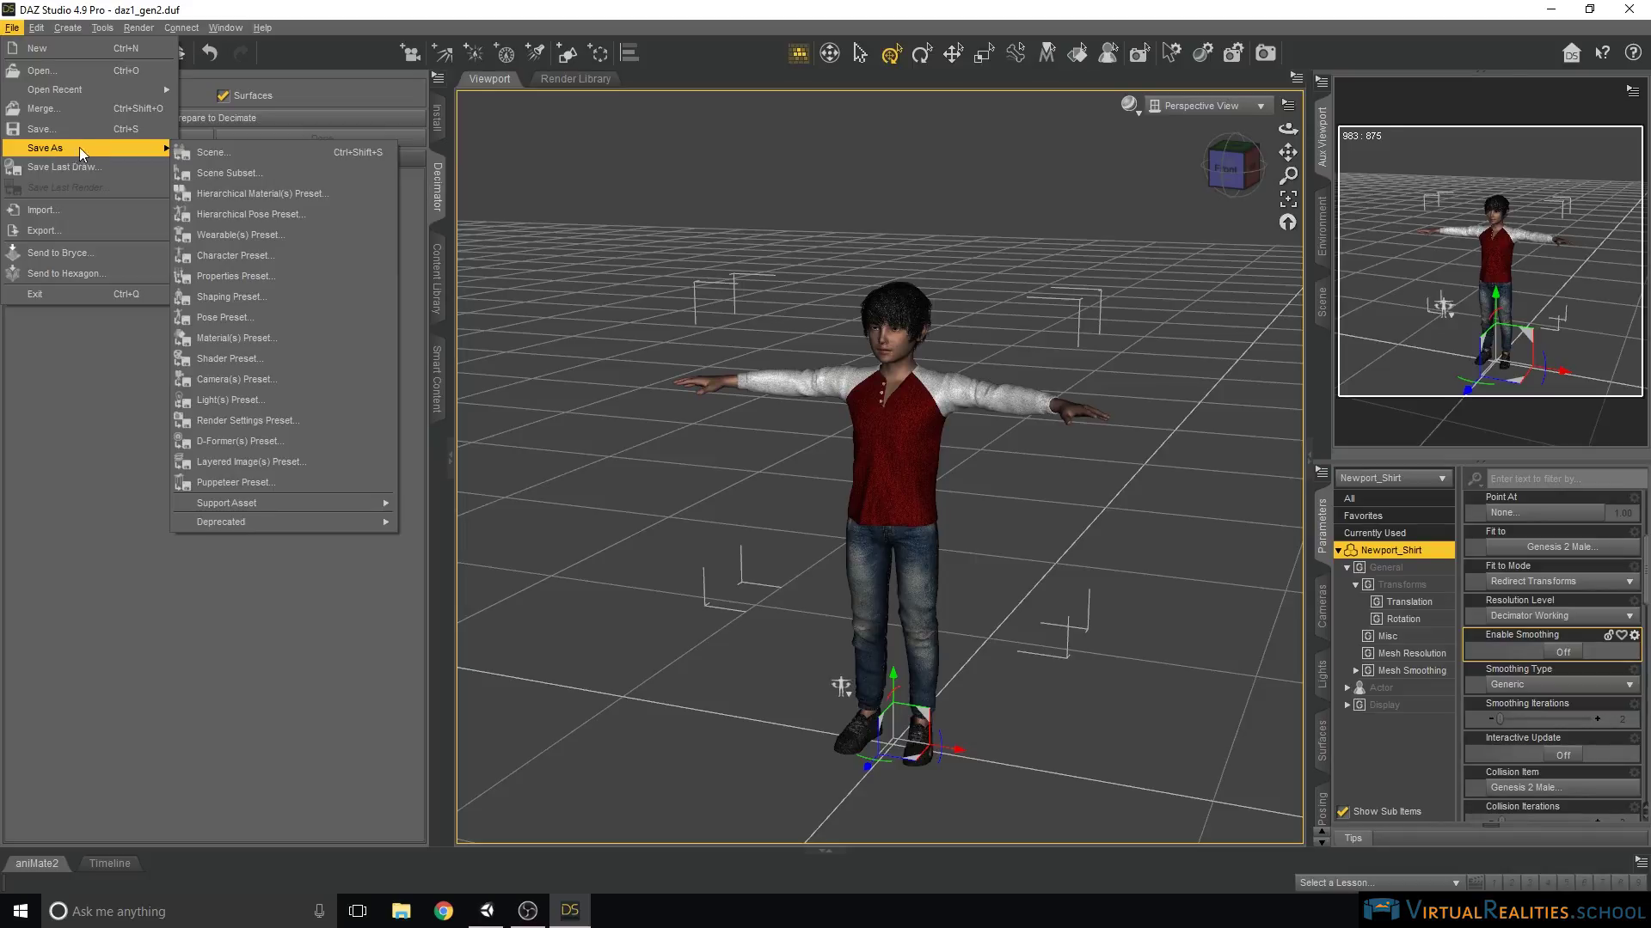
{"action": "left_click", "coordinate": [44, 230]}
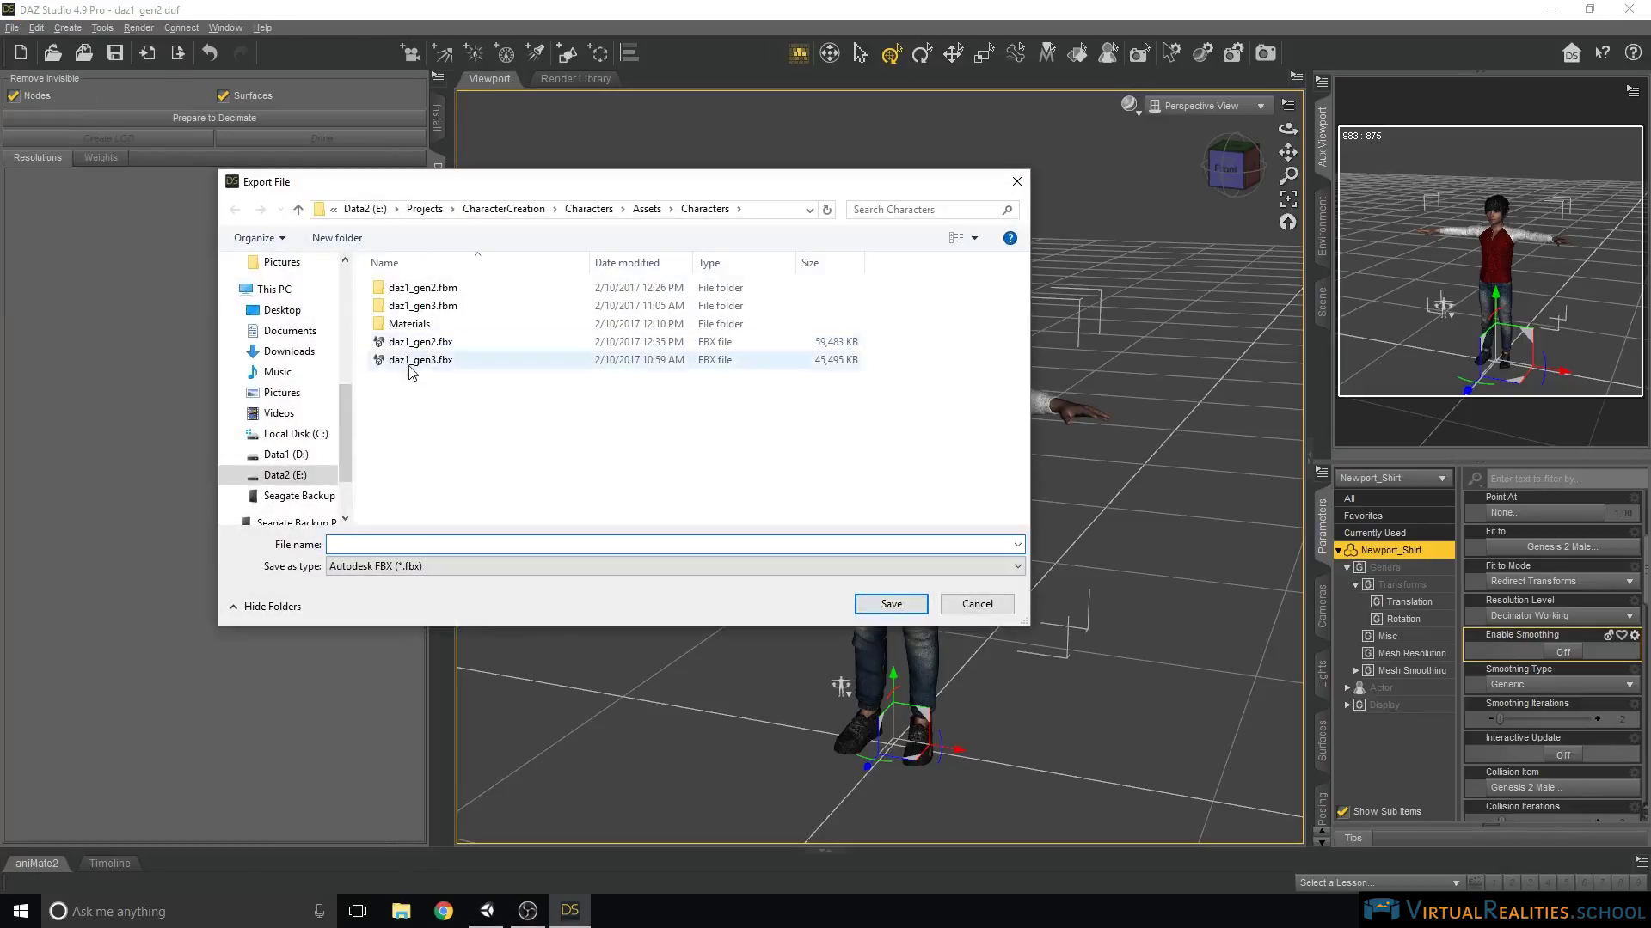
{"action": "left_click", "coordinate": [445, 343]}
{"action": "left_click", "coordinate": [891, 603]}
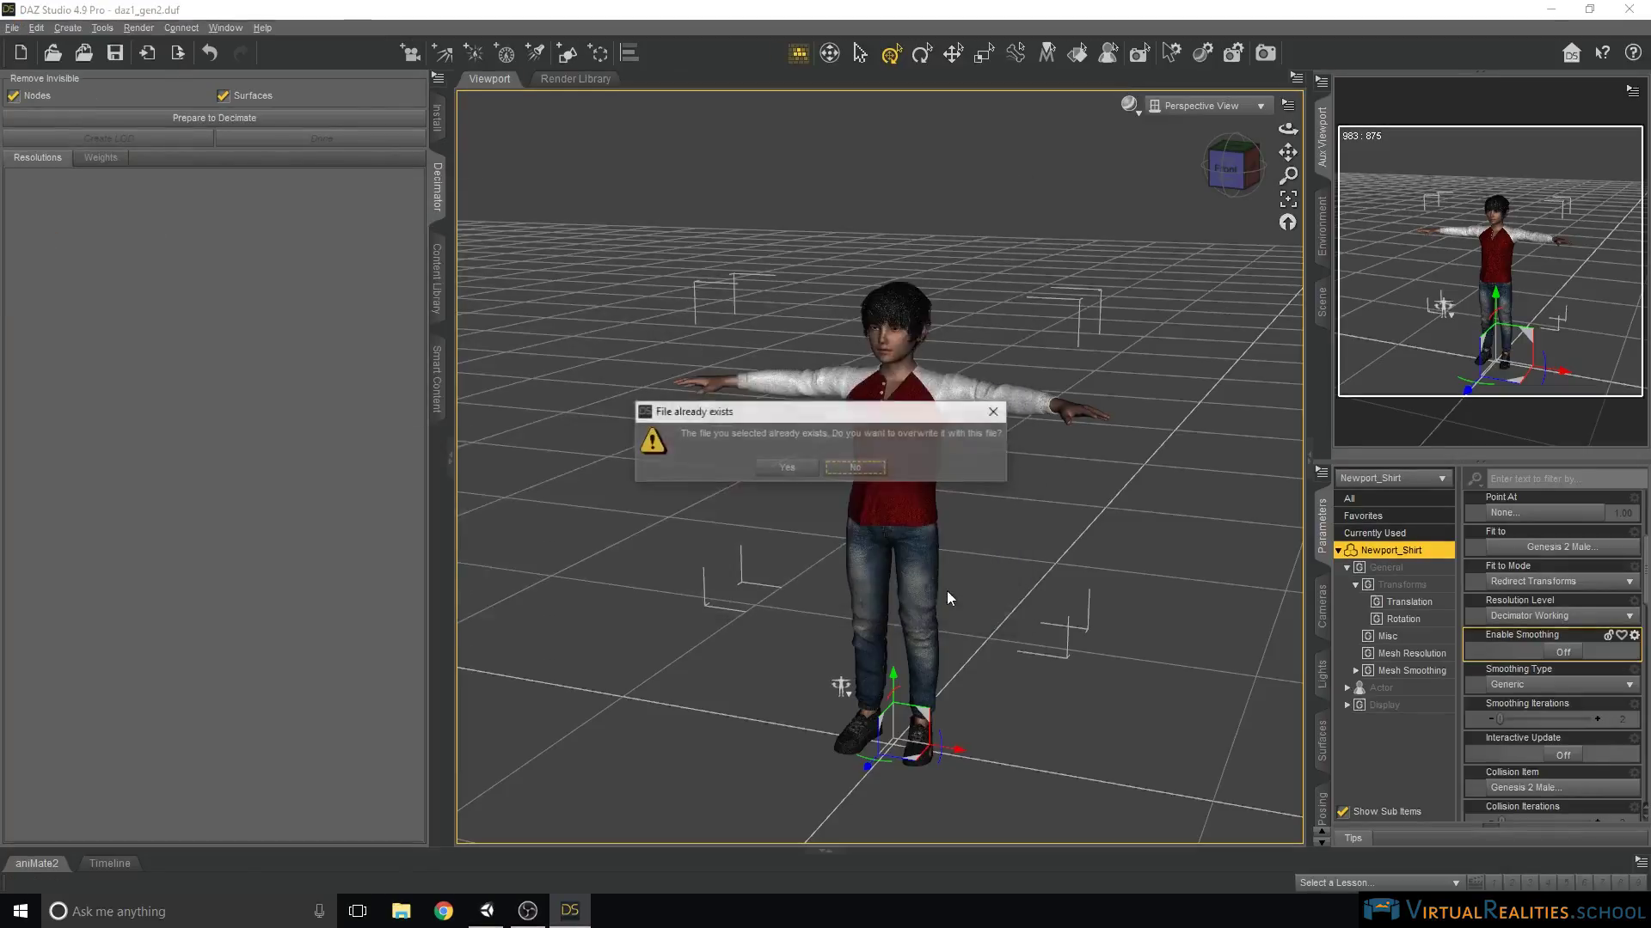
{"action": "left_click", "coordinate": [780, 467]}
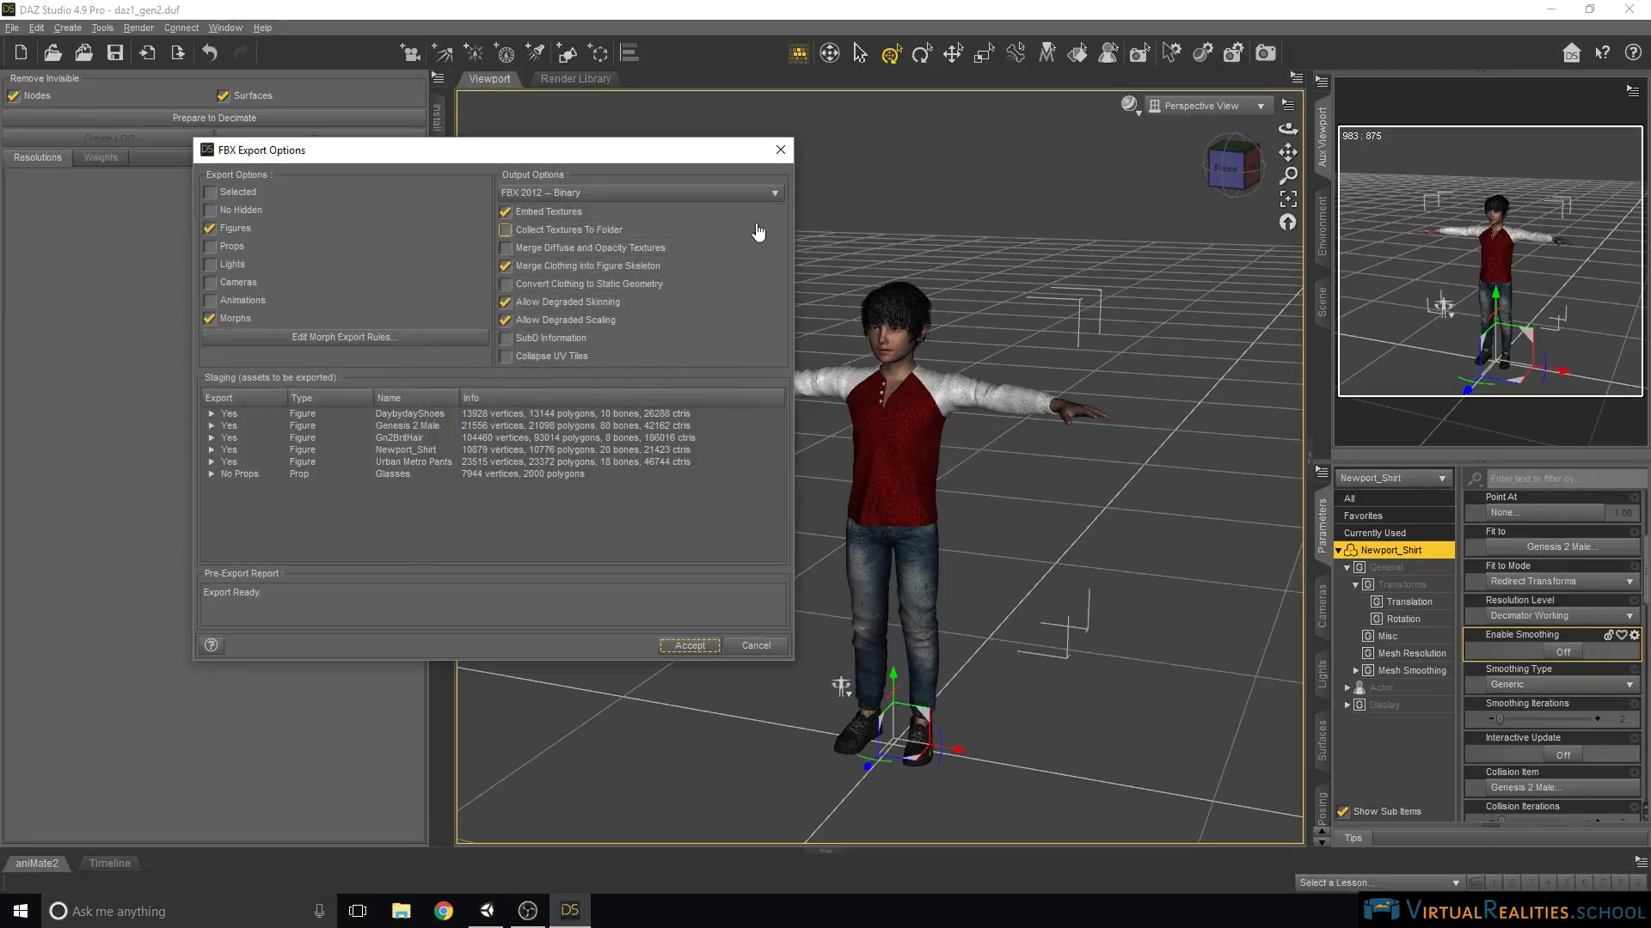
Change the FBX output version to FBX 2014 -- Binary and run the export.
{"action": "left_click", "coordinate": [597, 193]}
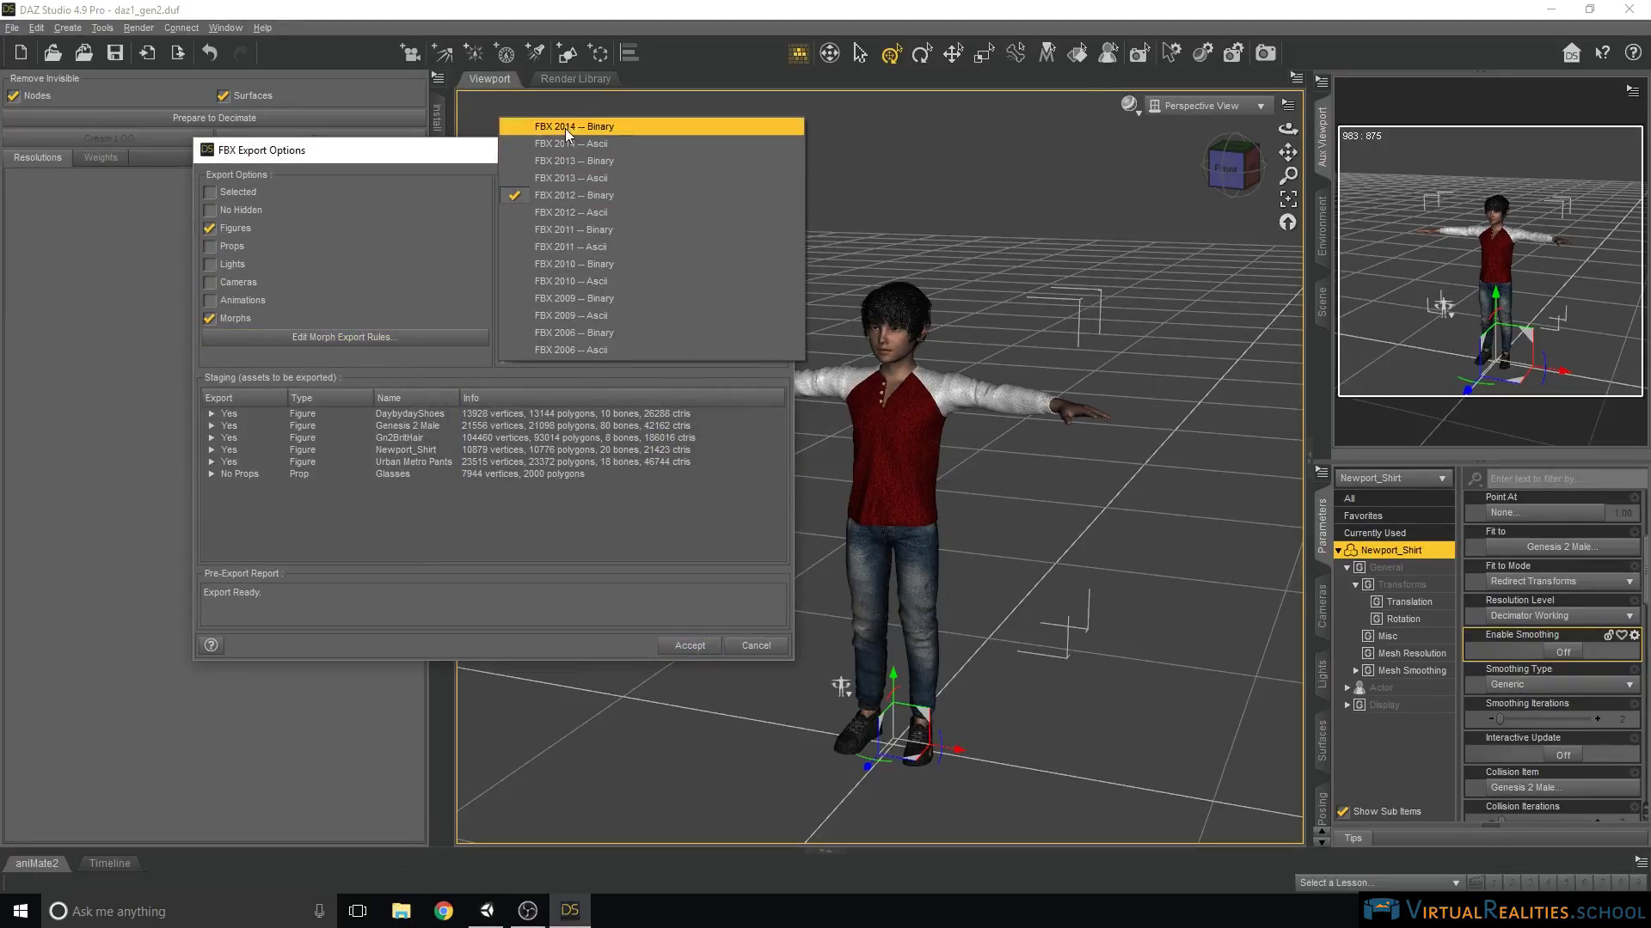
{"action": "left_click", "coordinate": [576, 130]}
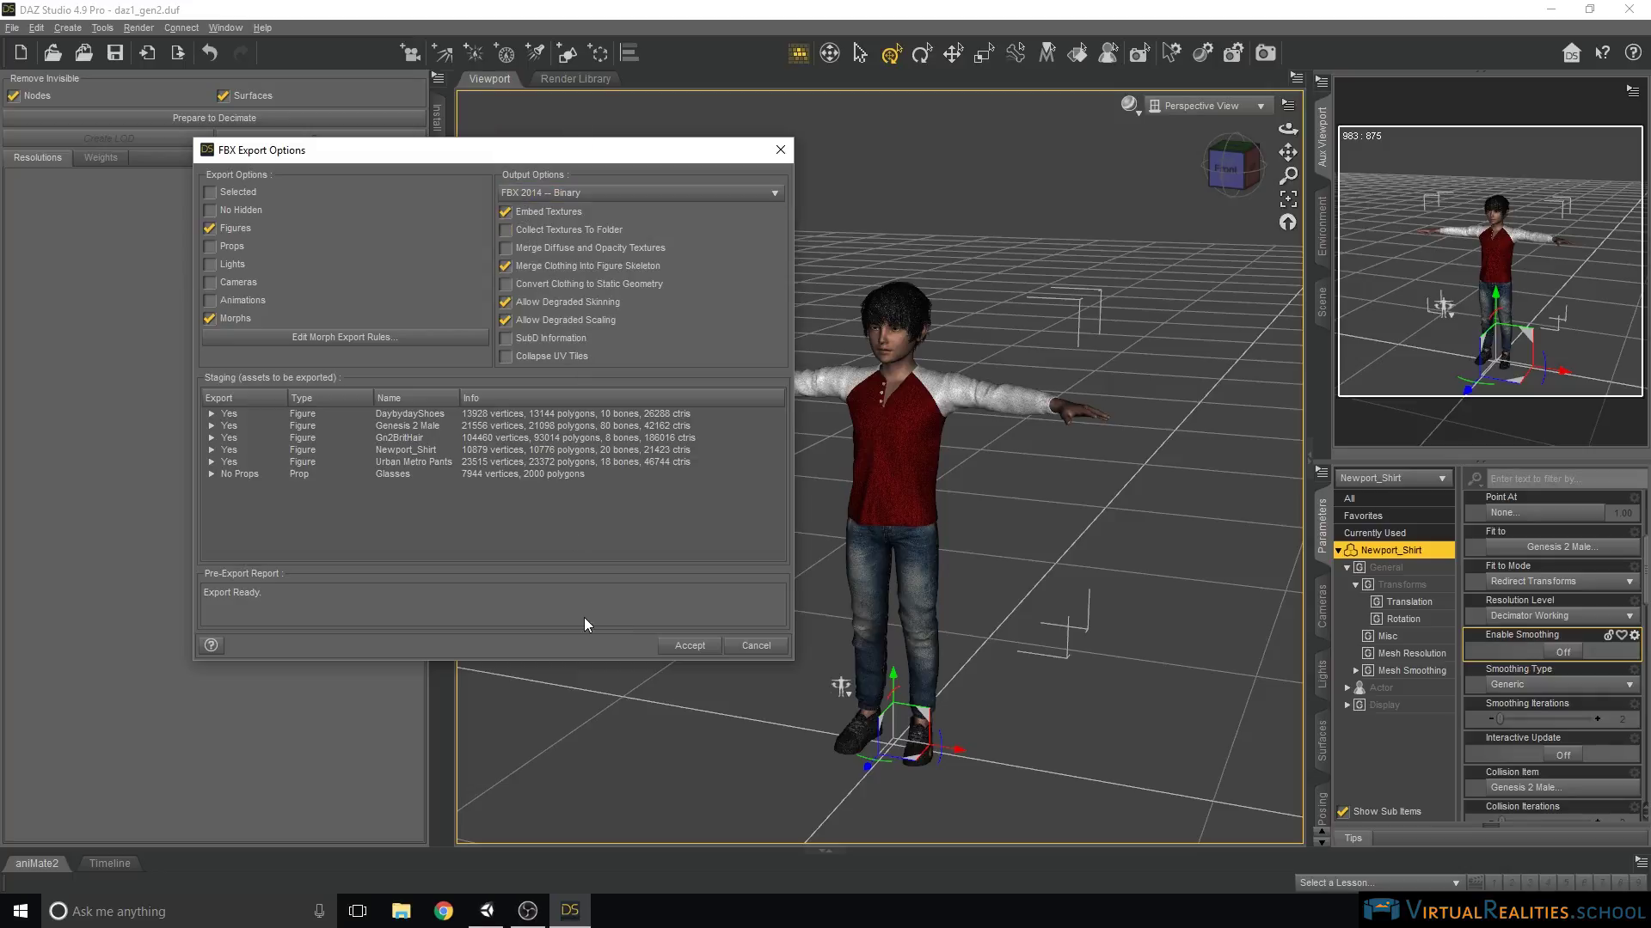
{"action": "left_click", "coordinate": [690, 646]}
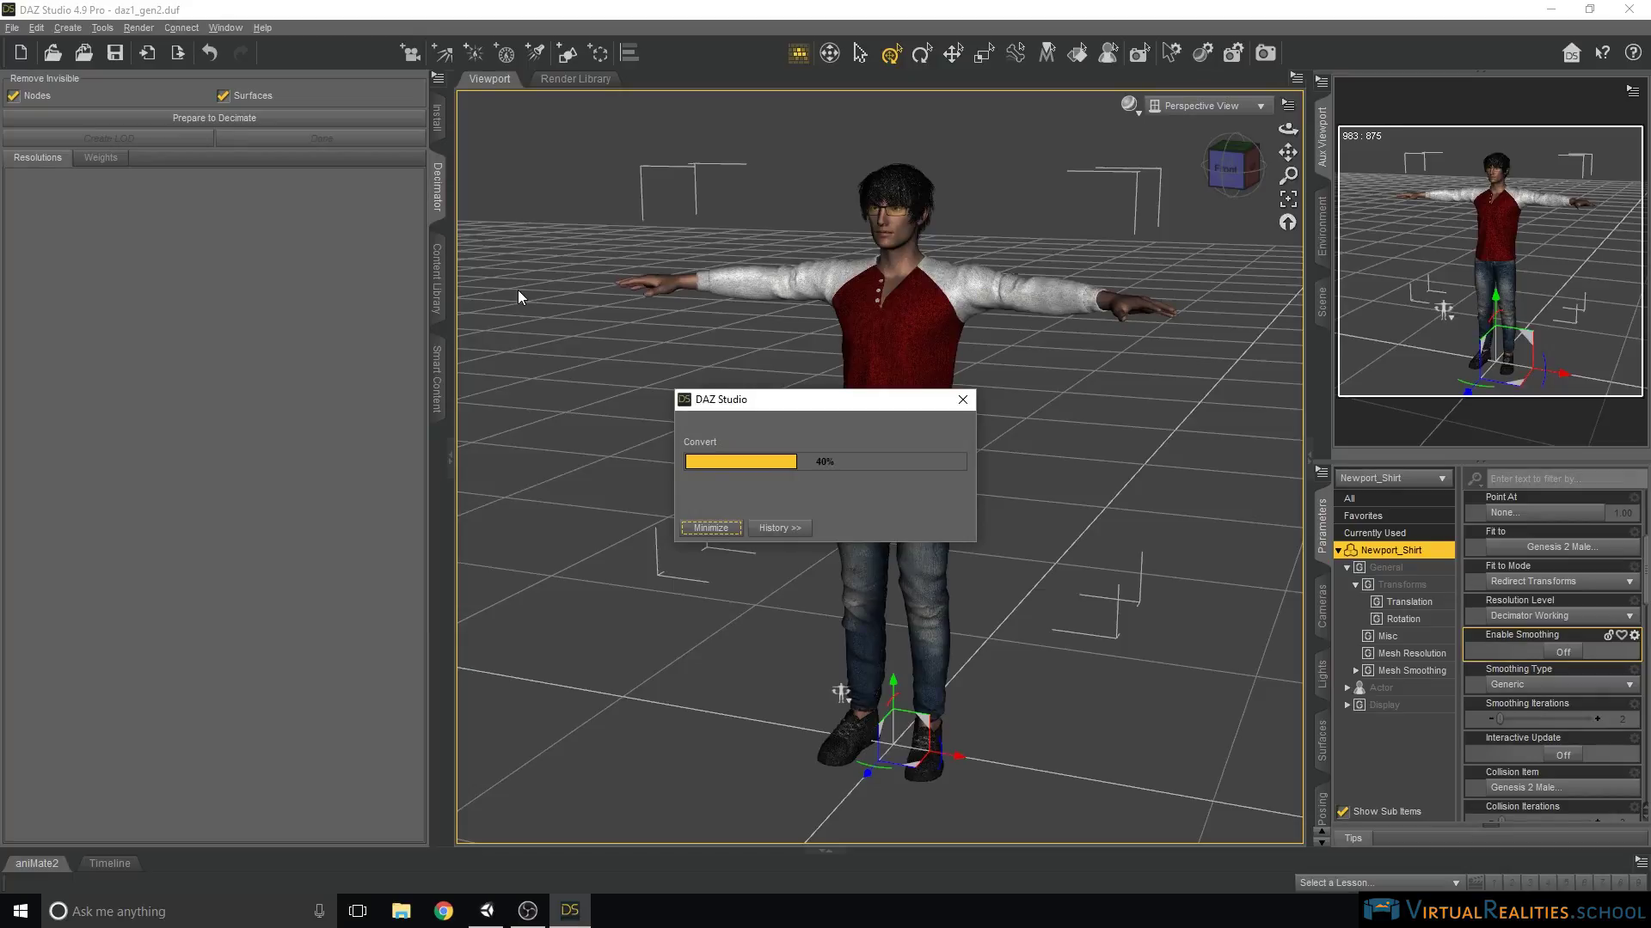
Switch to Unity and check the Gn2BritHair shape's skinned mesh renderer for blend shapes.
{"action": "left_click", "coordinate": [490, 901]}
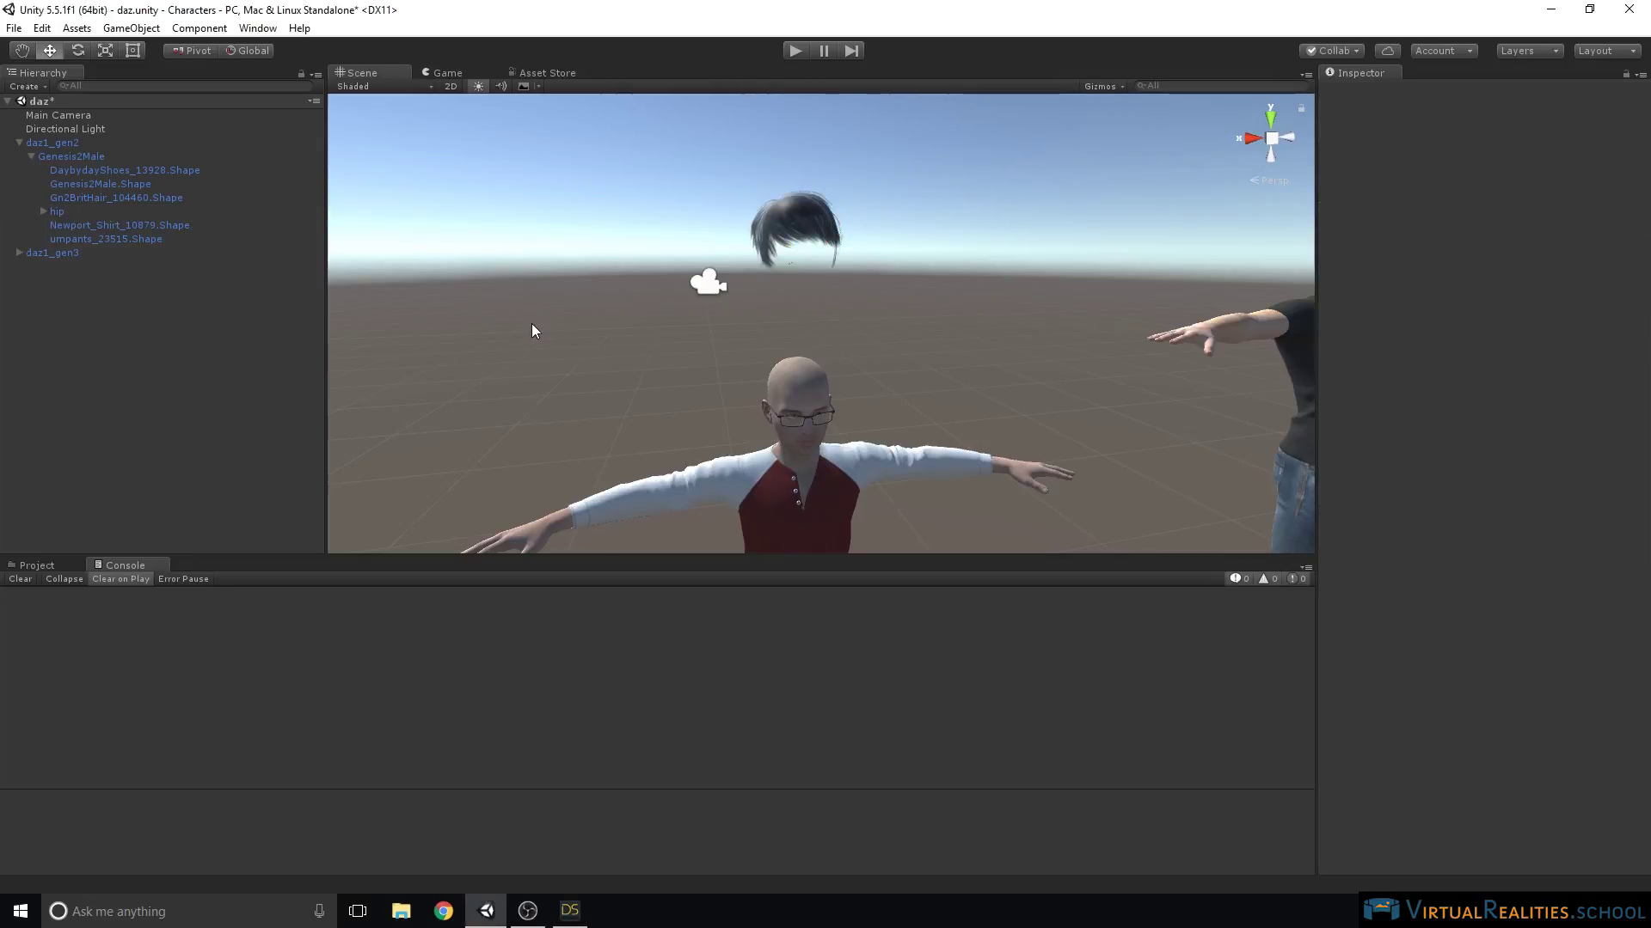
{"action": "scroll", "coordinate": [669, 329], "scroll_direction": "down", "scroll_amount": 3}
{"action": "middle_click_drag", "start_coordinate": [669, 329], "coordinate": [640, 290]}
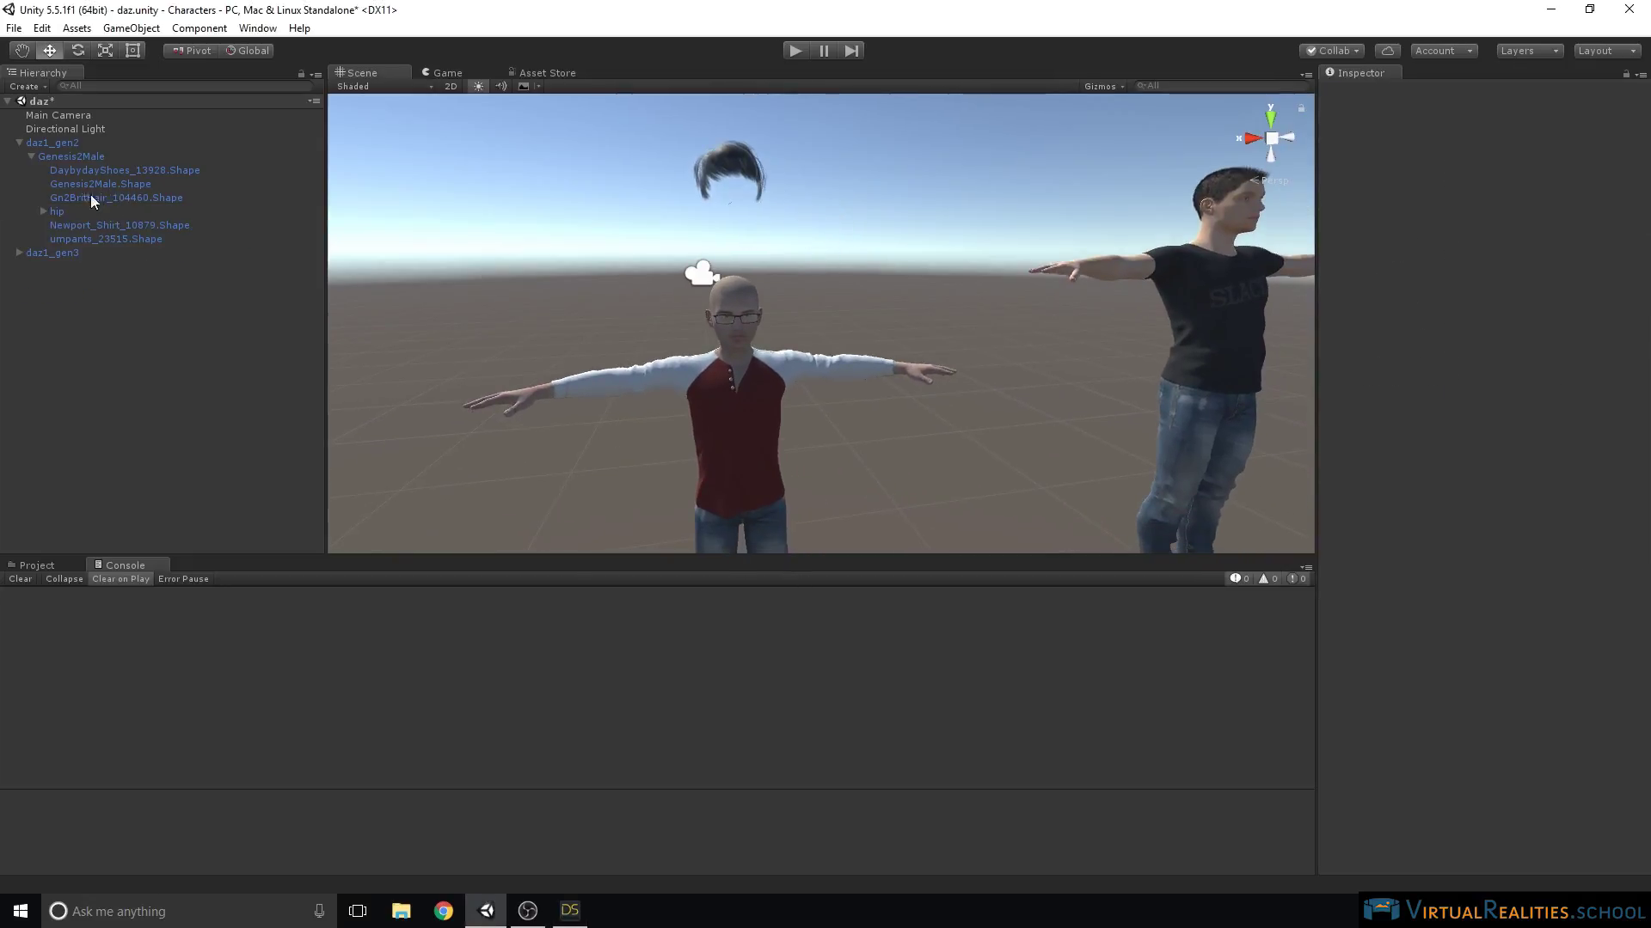
{"action": "left_click", "coordinate": [118, 198]}
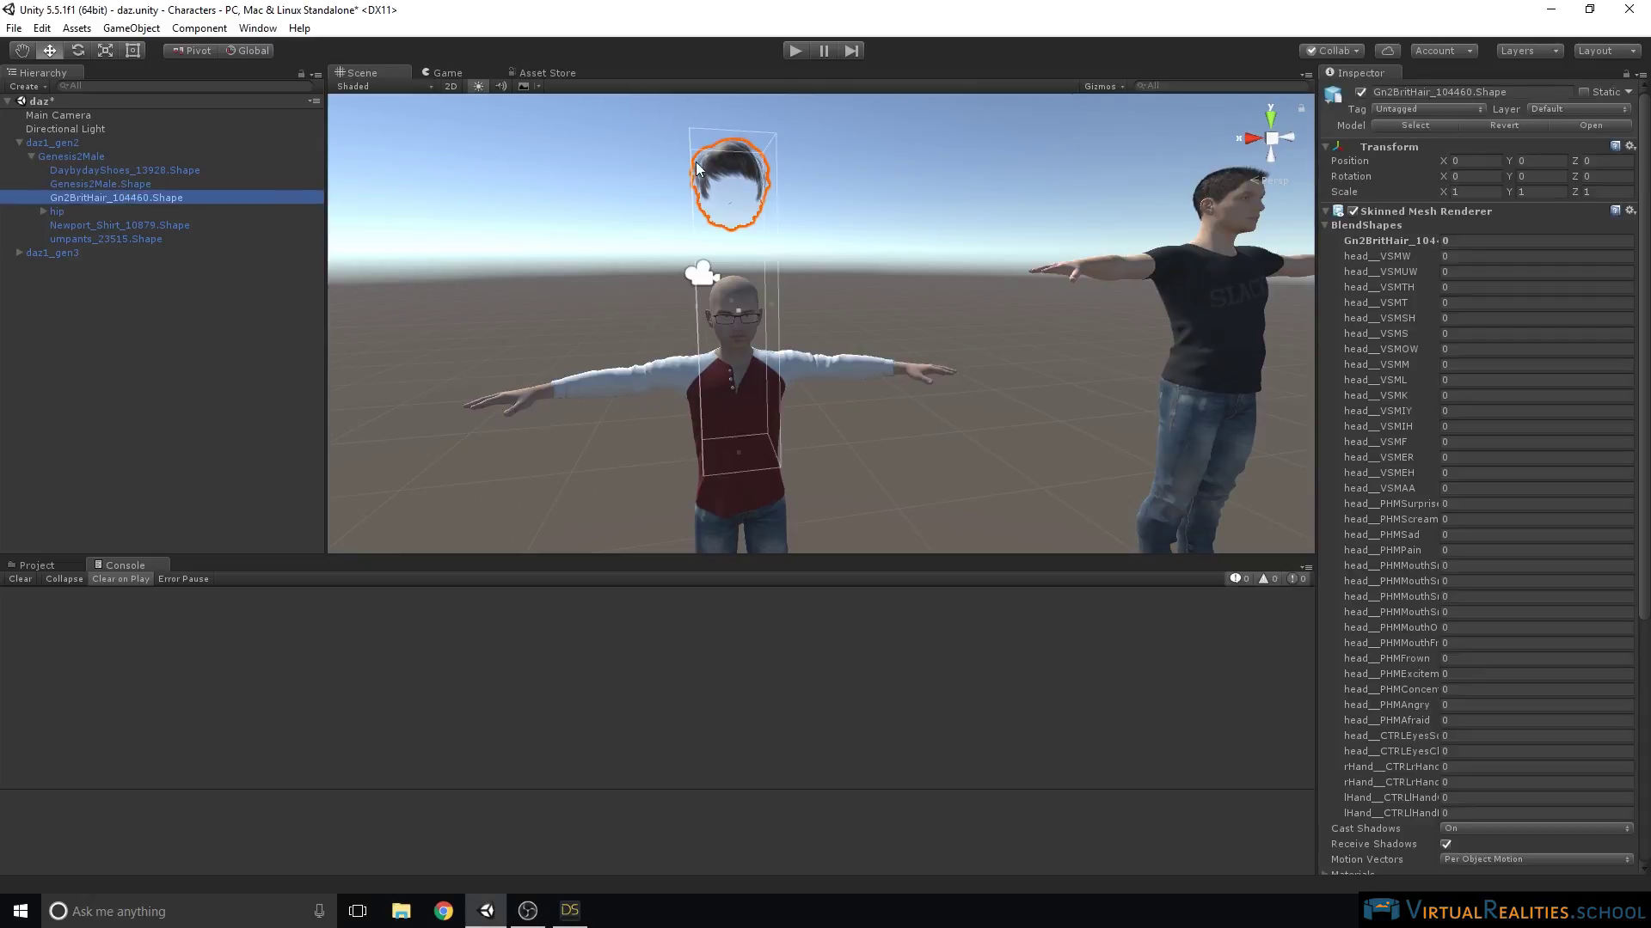
{"action": "middle_click_drag", "start_coordinate": [1018, 369], "coordinate": [876, 295]}
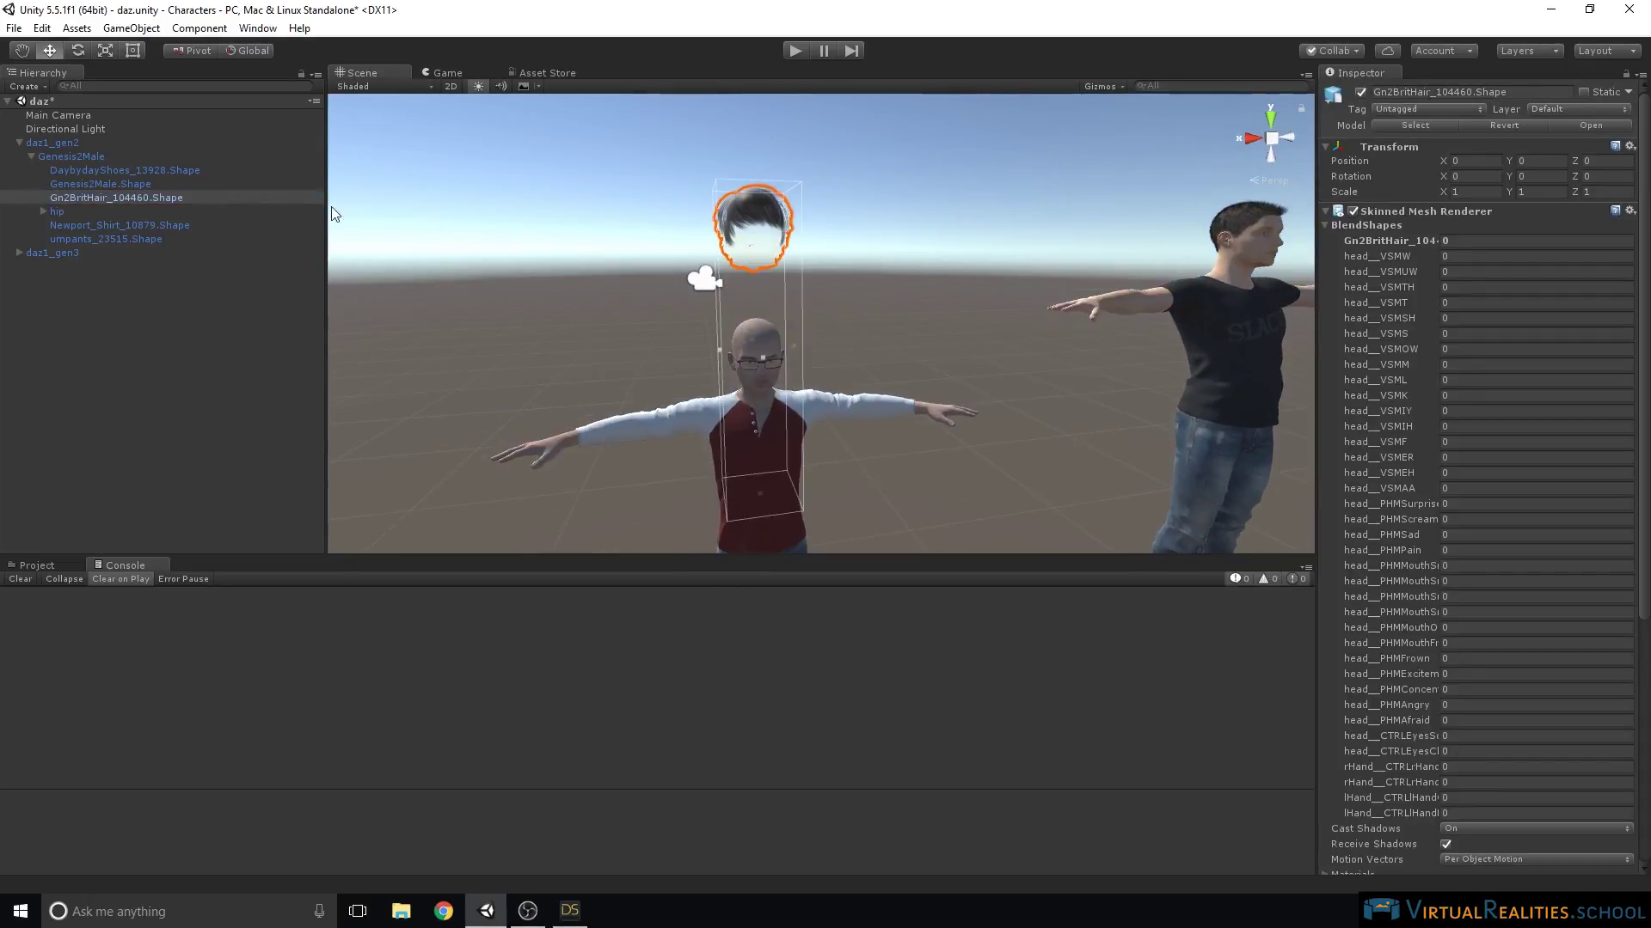
{"action": "left_click", "coordinate": [121, 184]}
{"action": "left_click", "coordinate": [108, 197]}
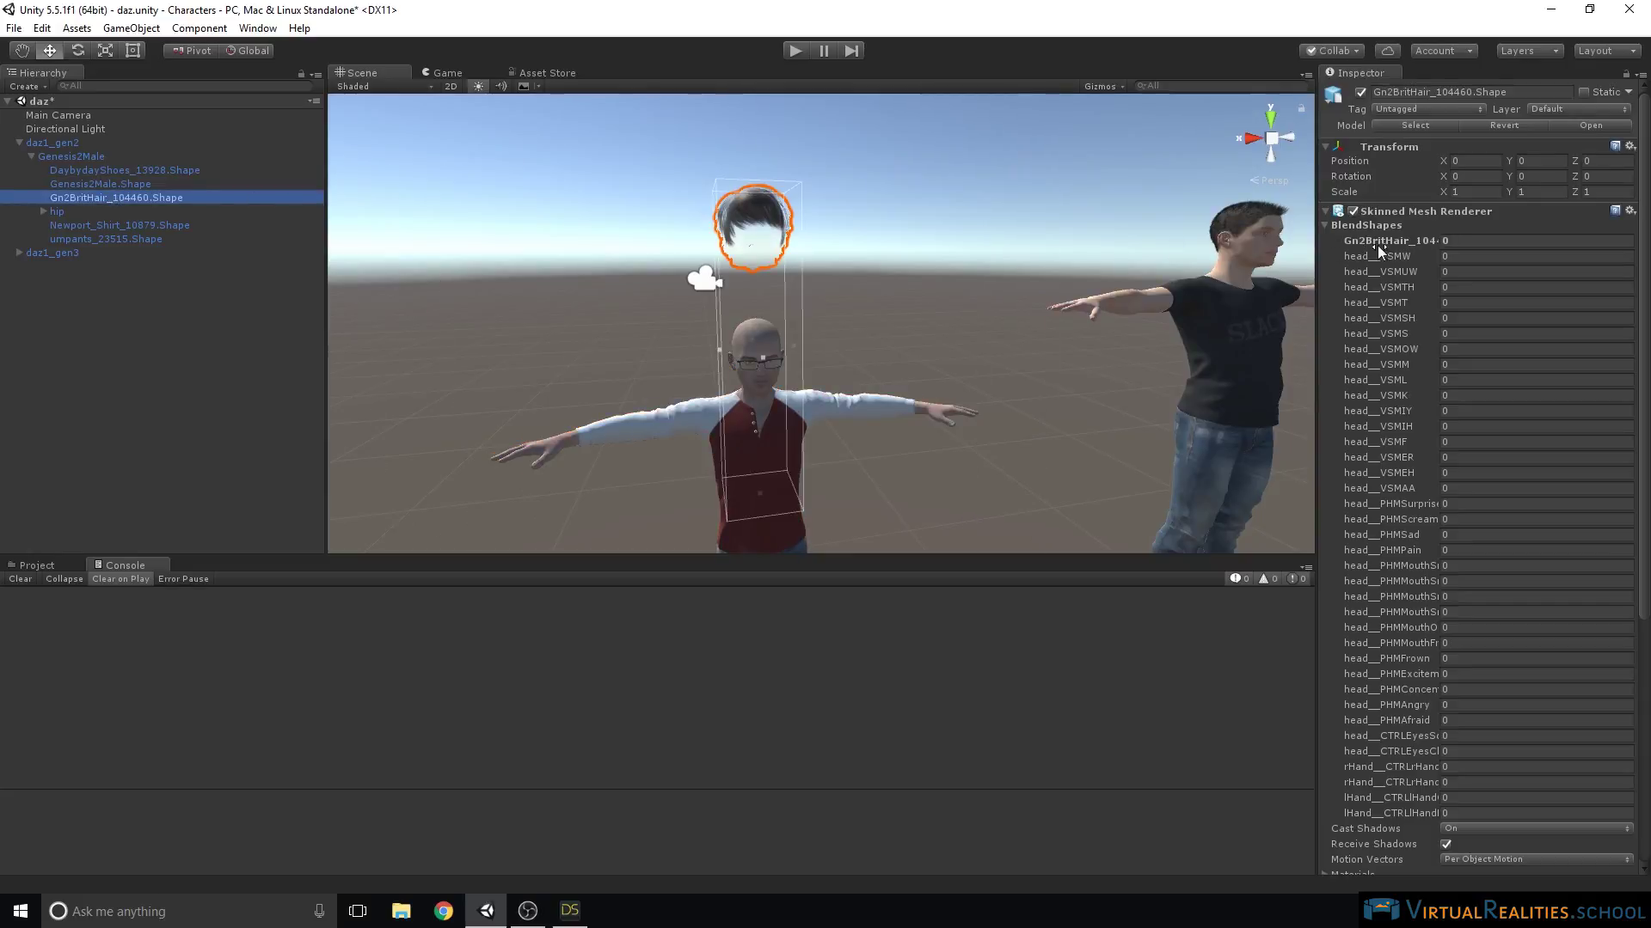
{"action": "left_click", "coordinate": [1325, 225]}
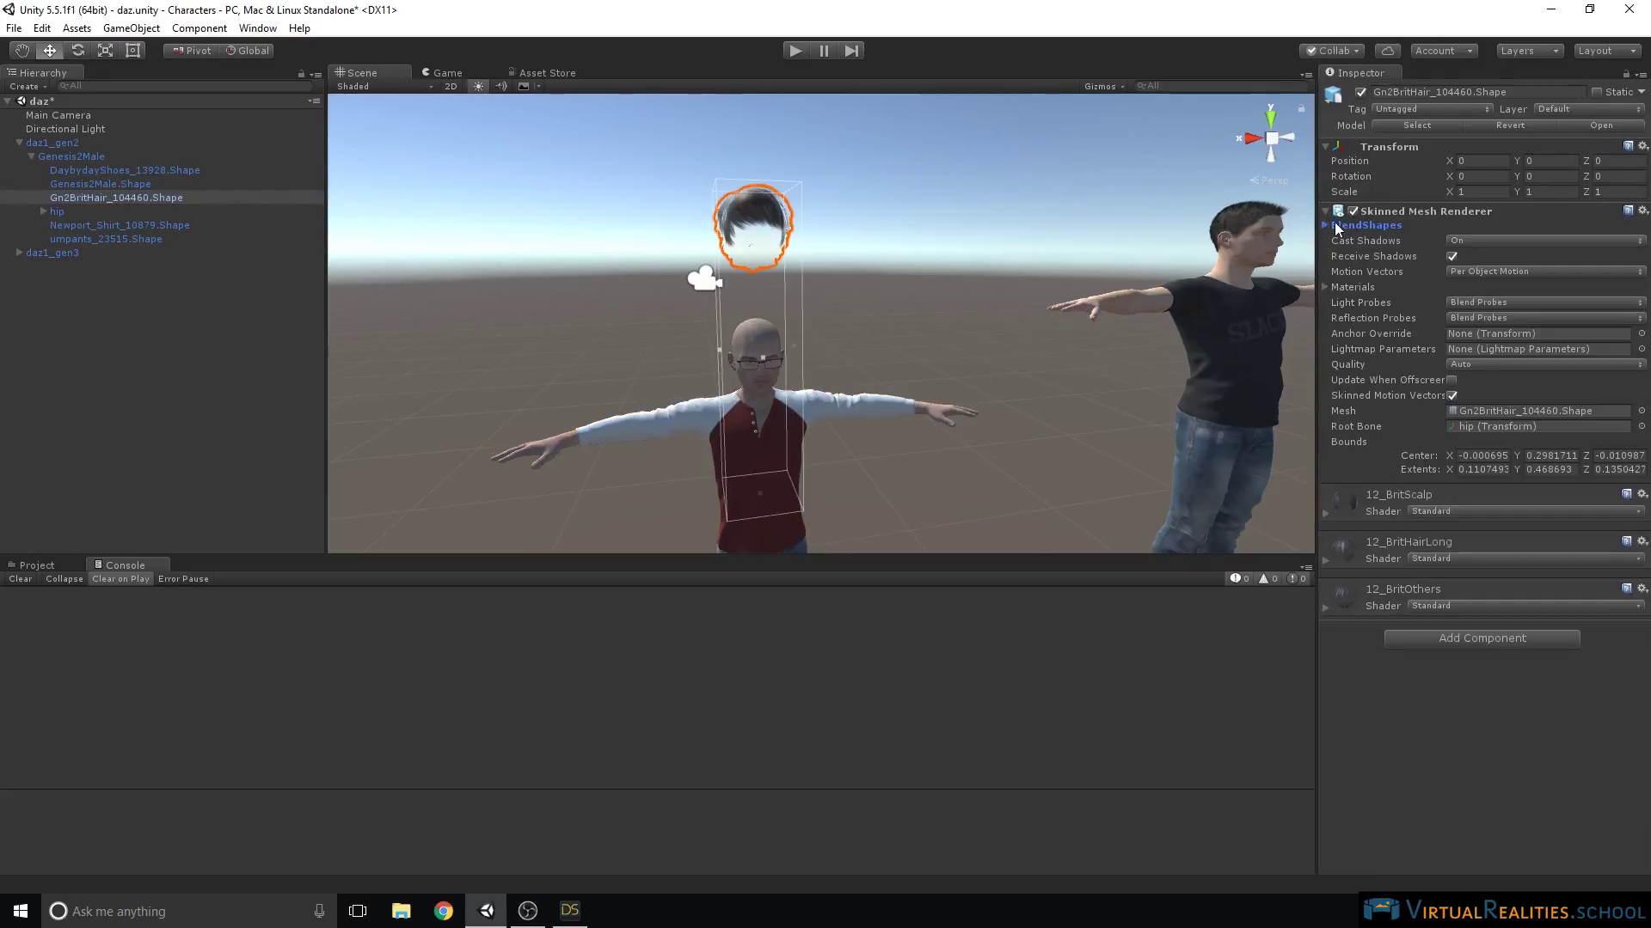
{"action": "left_click", "coordinate": [1325, 226]}
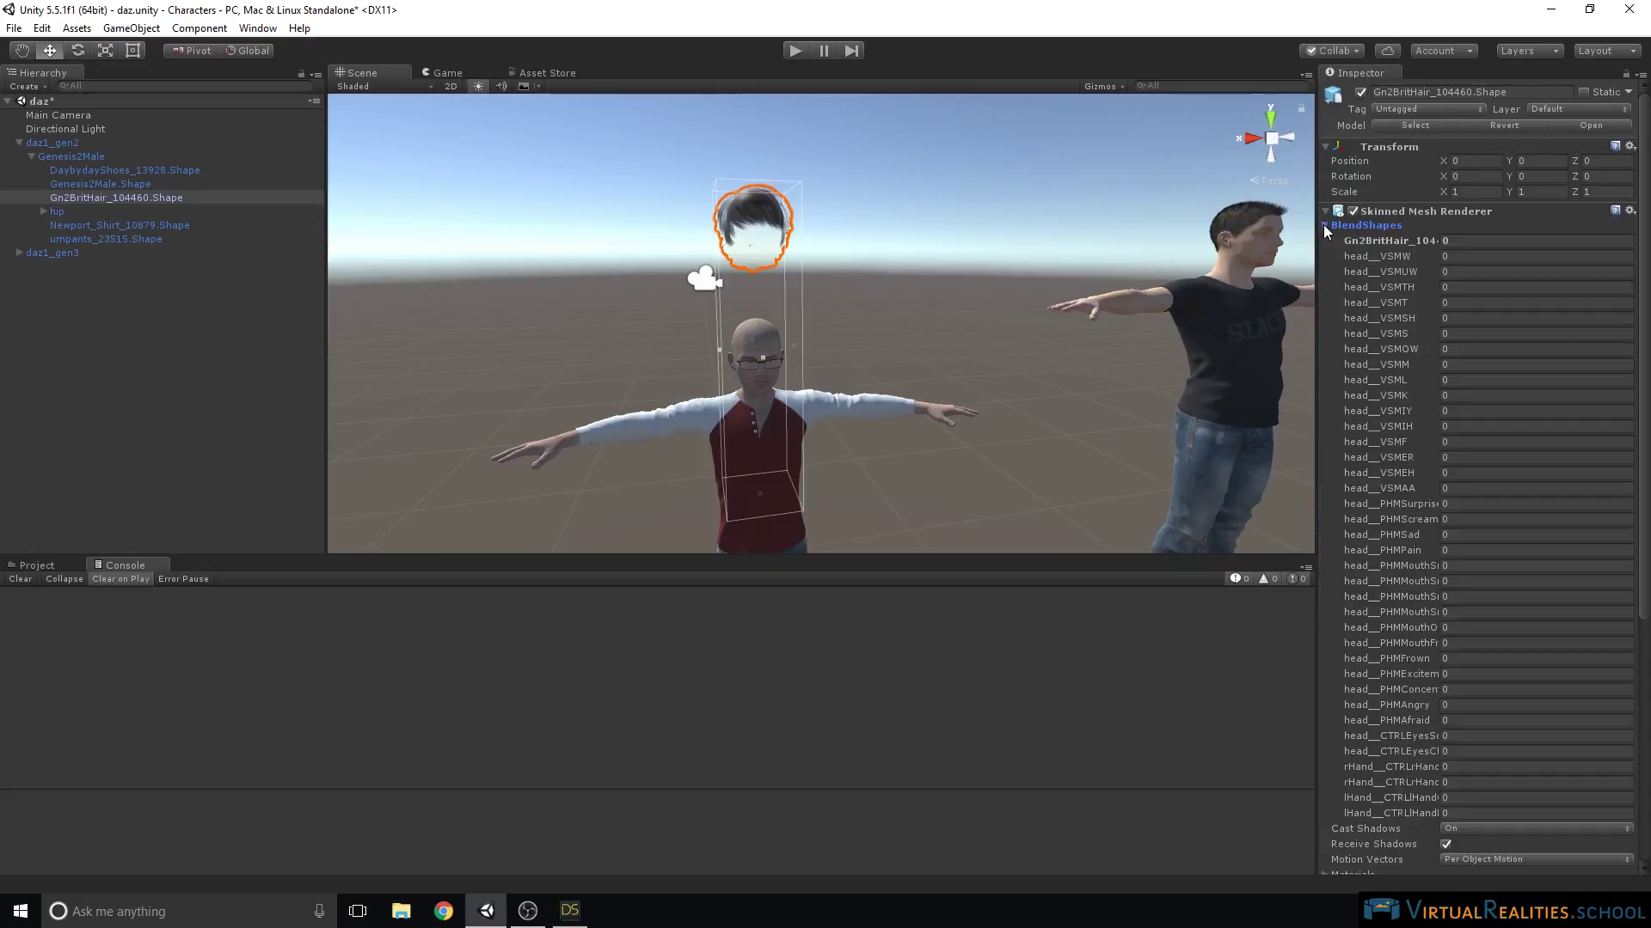
Set the first Gn2BritHair blend shape to 50 and inspect how the hair fits the head.
{"action": "left_click", "coordinate": [1464, 241]}
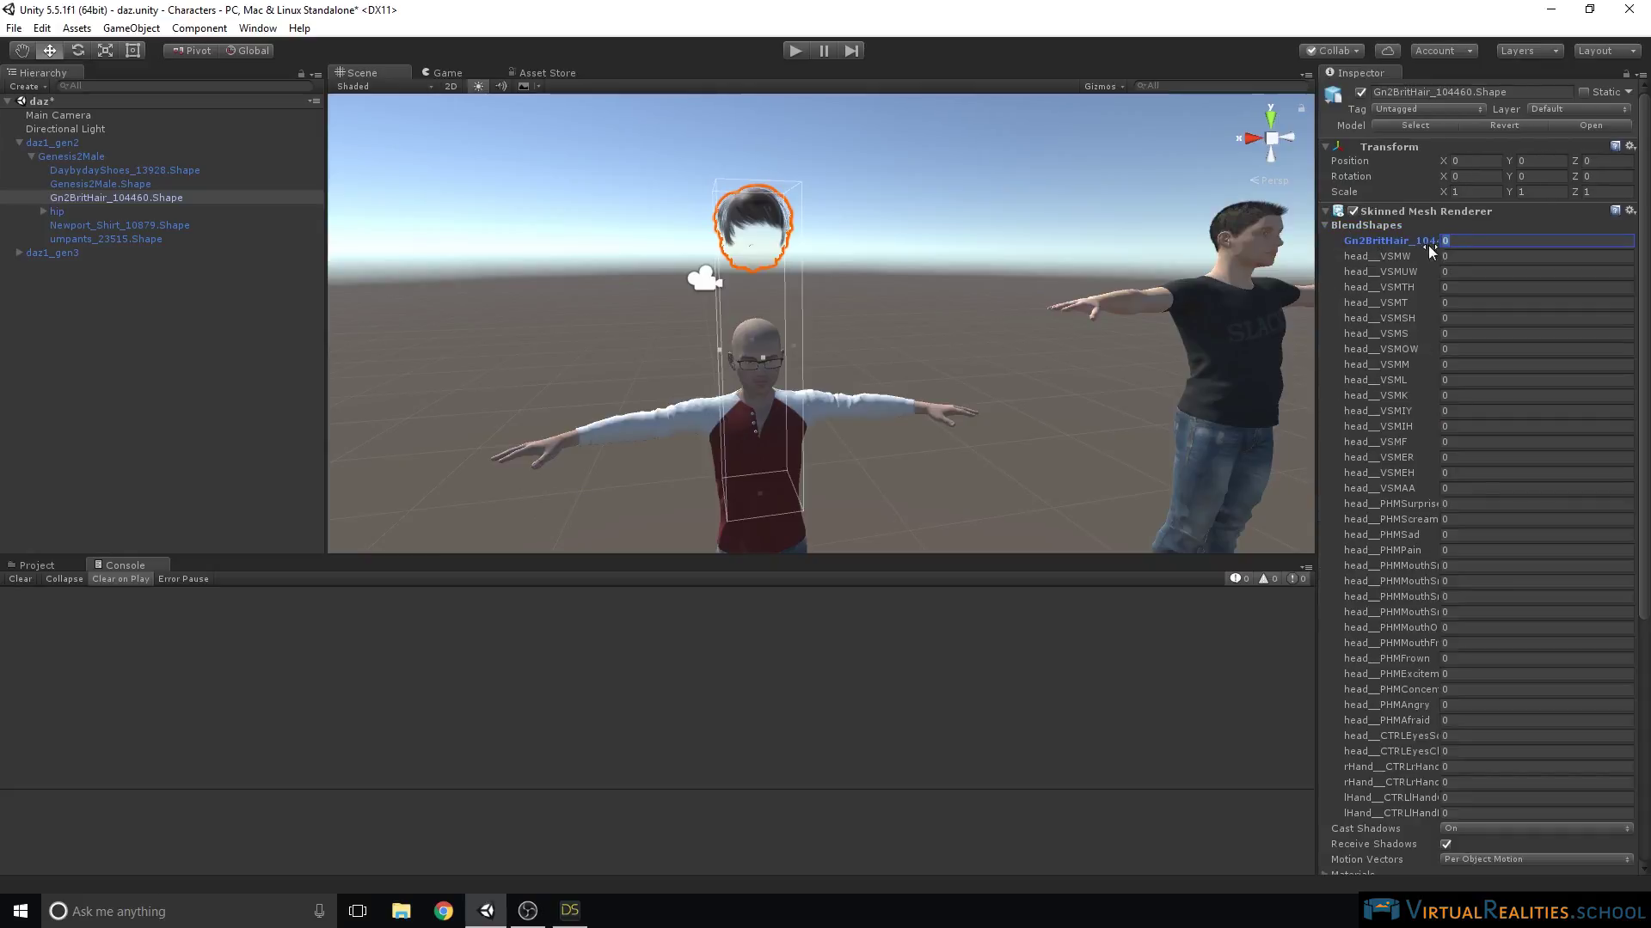
{"action": "type", "text": "50"}
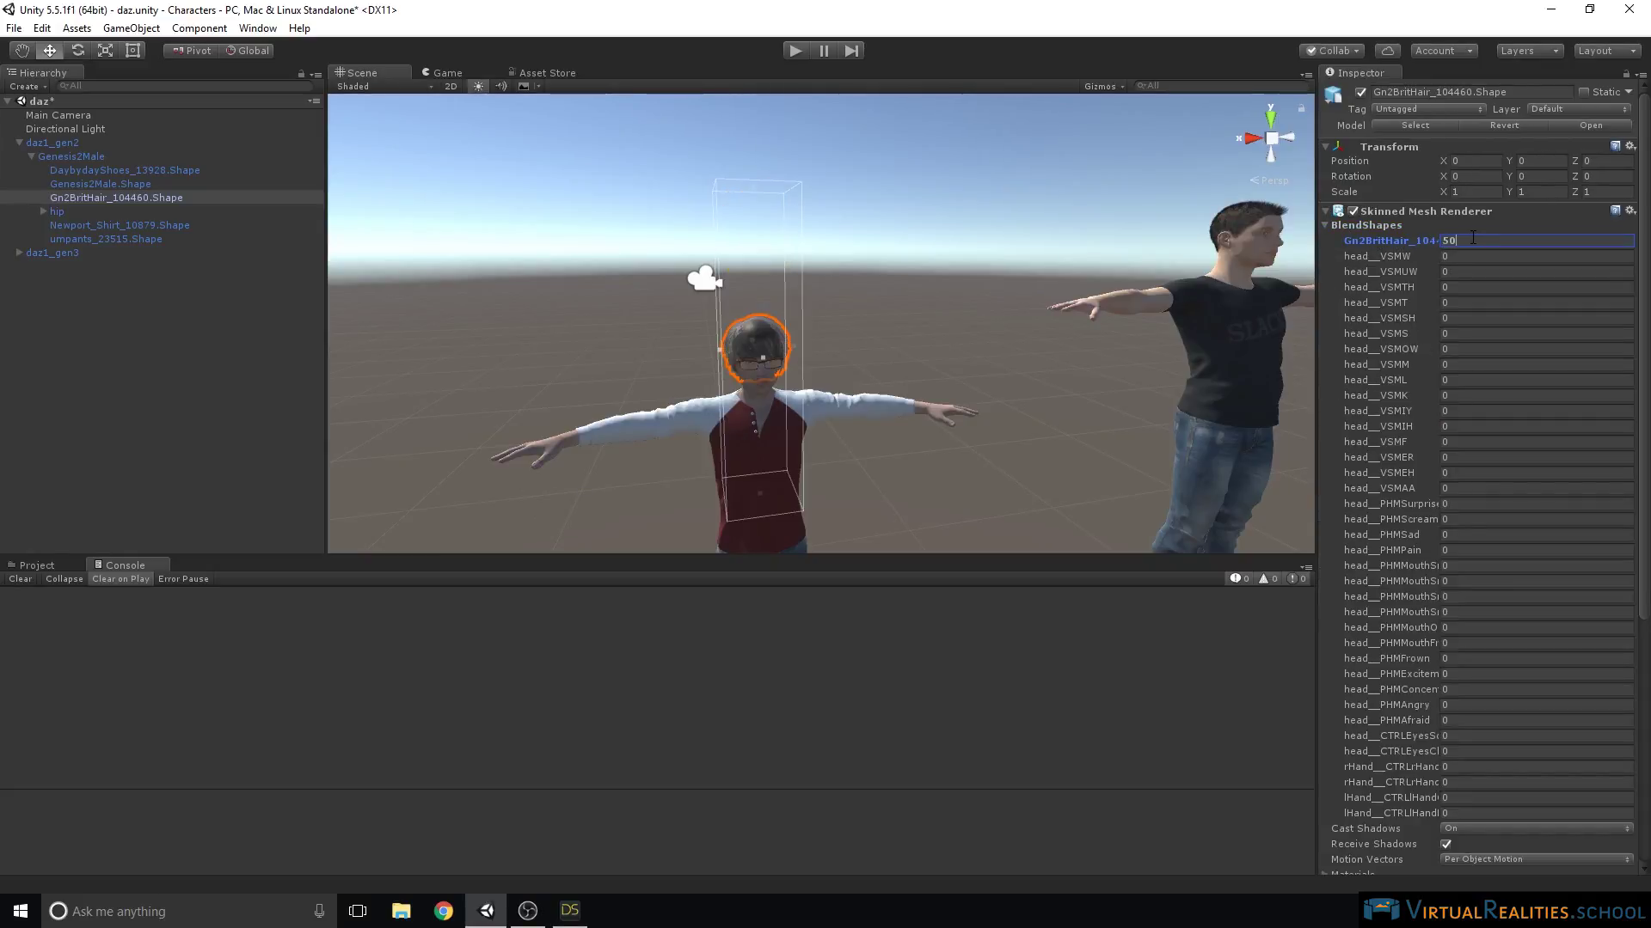
{"action": "left_click", "coordinate": [963, 276]}
{"action": "middle_click_drag", "start_coordinate": [823, 342], "coordinate": [858, 220]}
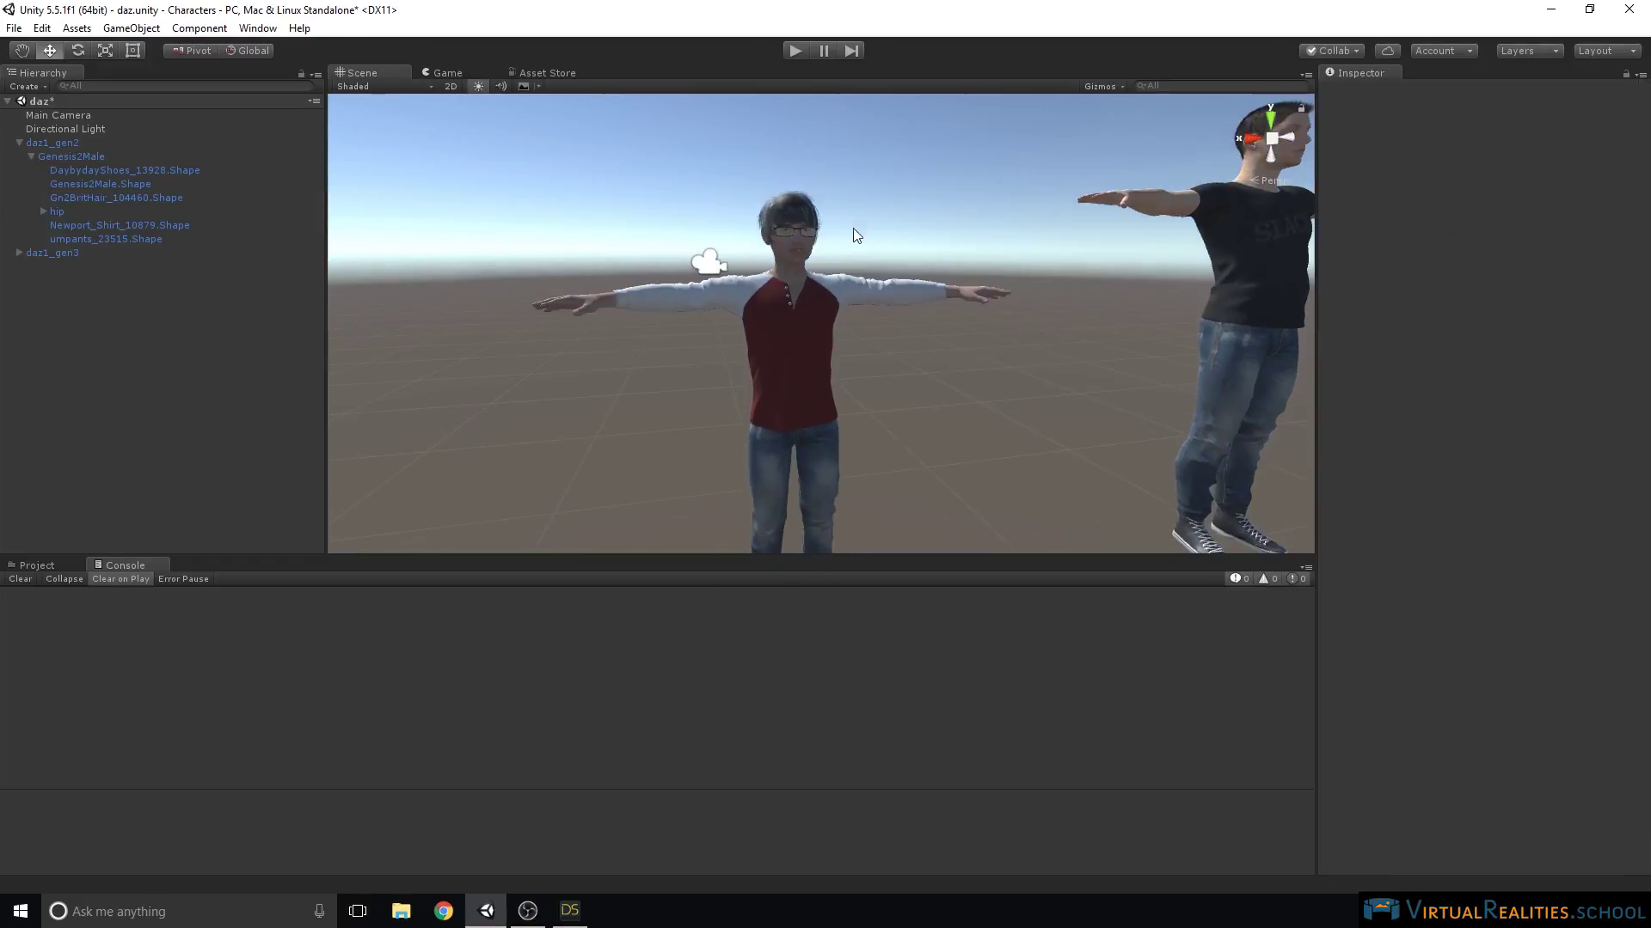
{"action": "scroll", "coordinate": [839, 244], "scroll_direction": "up", "scroll_amount": 3}
{"action": "scroll", "coordinate": [830, 245], "scroll_direction": "up", "scroll_amount": 2}
{"action": "scroll", "coordinate": [838, 204], "scroll_direction": "down", "scroll_amount": 5}
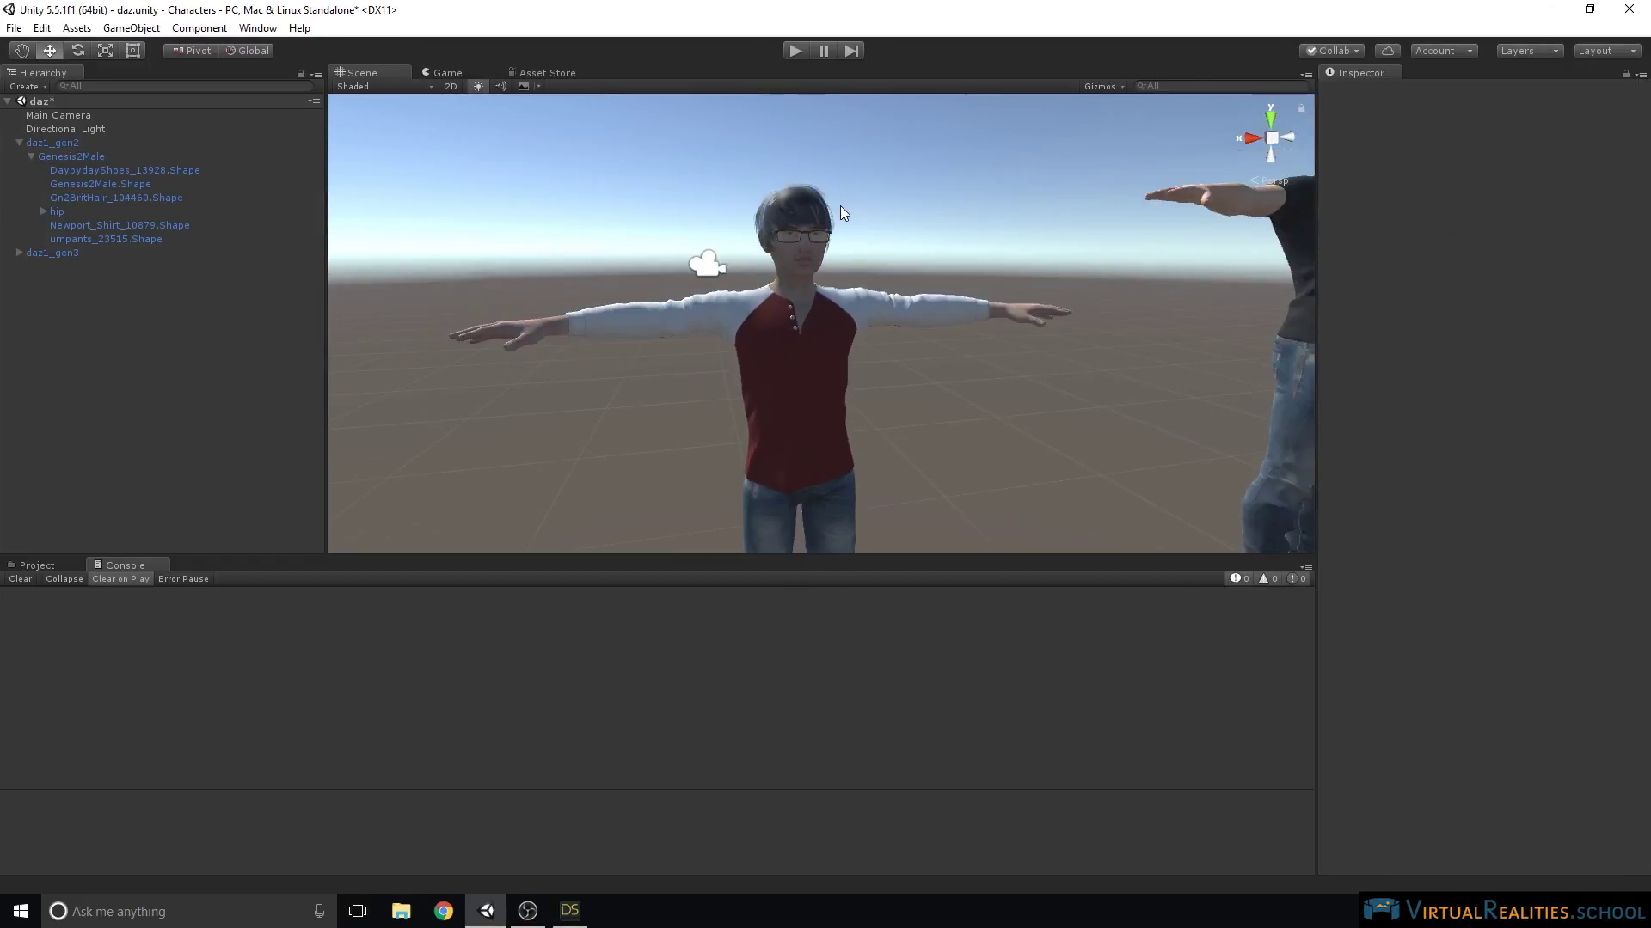
{"action": "scroll", "coordinate": [854, 220], "scroll_direction": "up", "scroll_amount": 1}
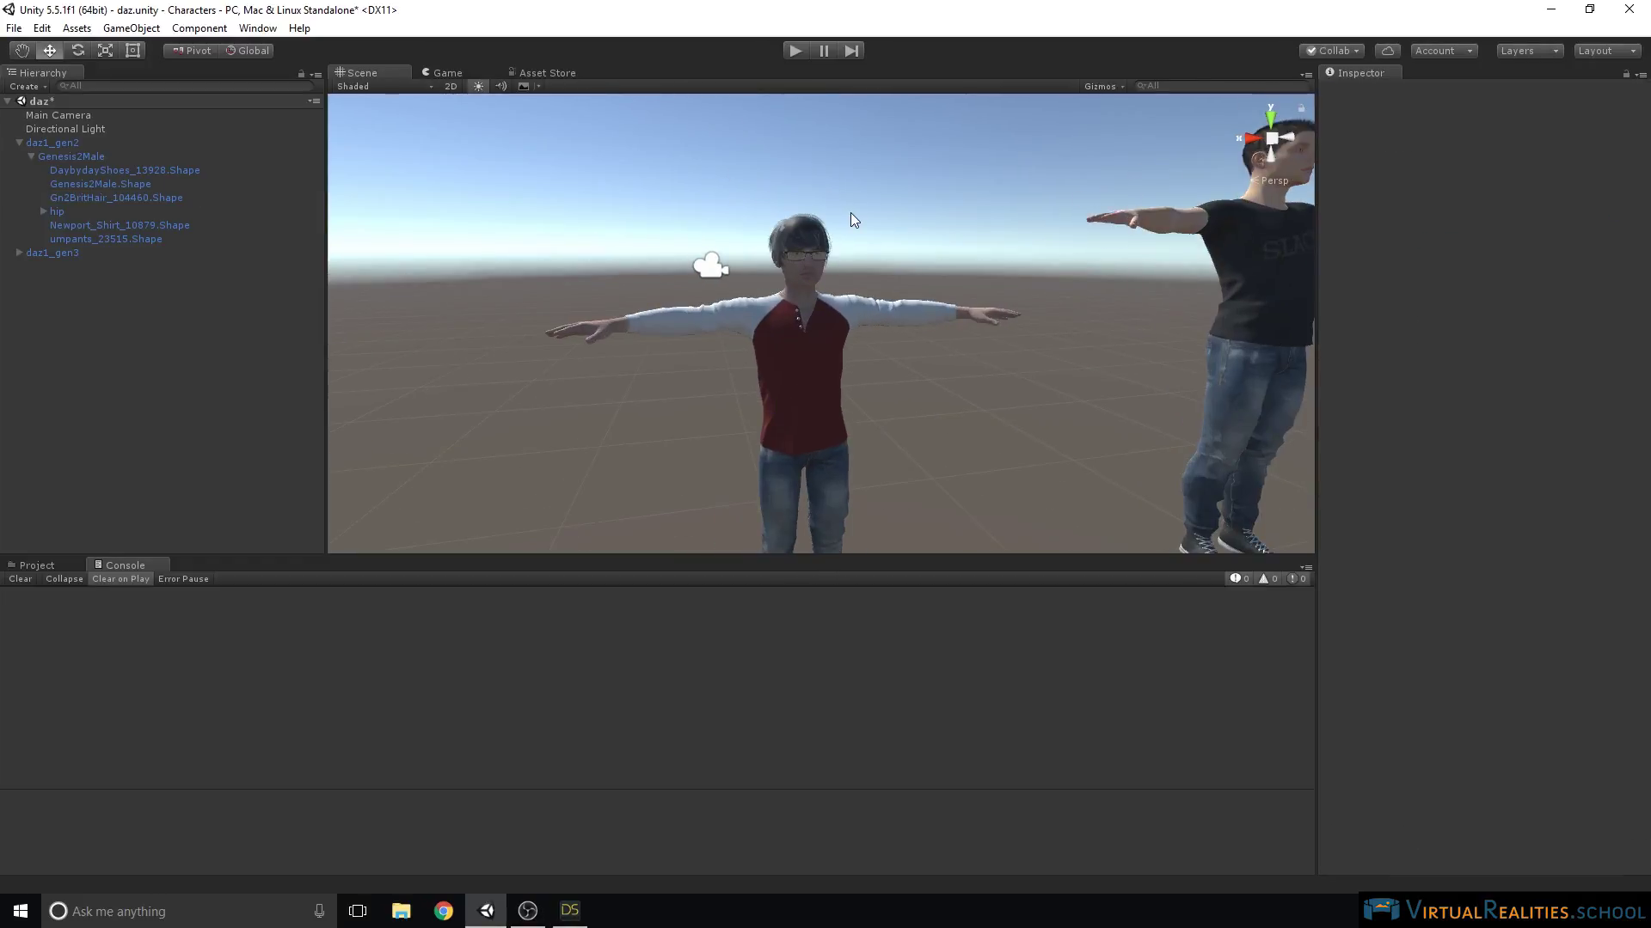
Set the first blend shape of the DaybydayShoes to 75 and raise that of the Genesis2Male body to match.
{"action": "left_click", "coordinate": [97, 170]}
{"action": "left_click", "coordinate": [1468, 239]}
{"action": "type", "text": "75"}
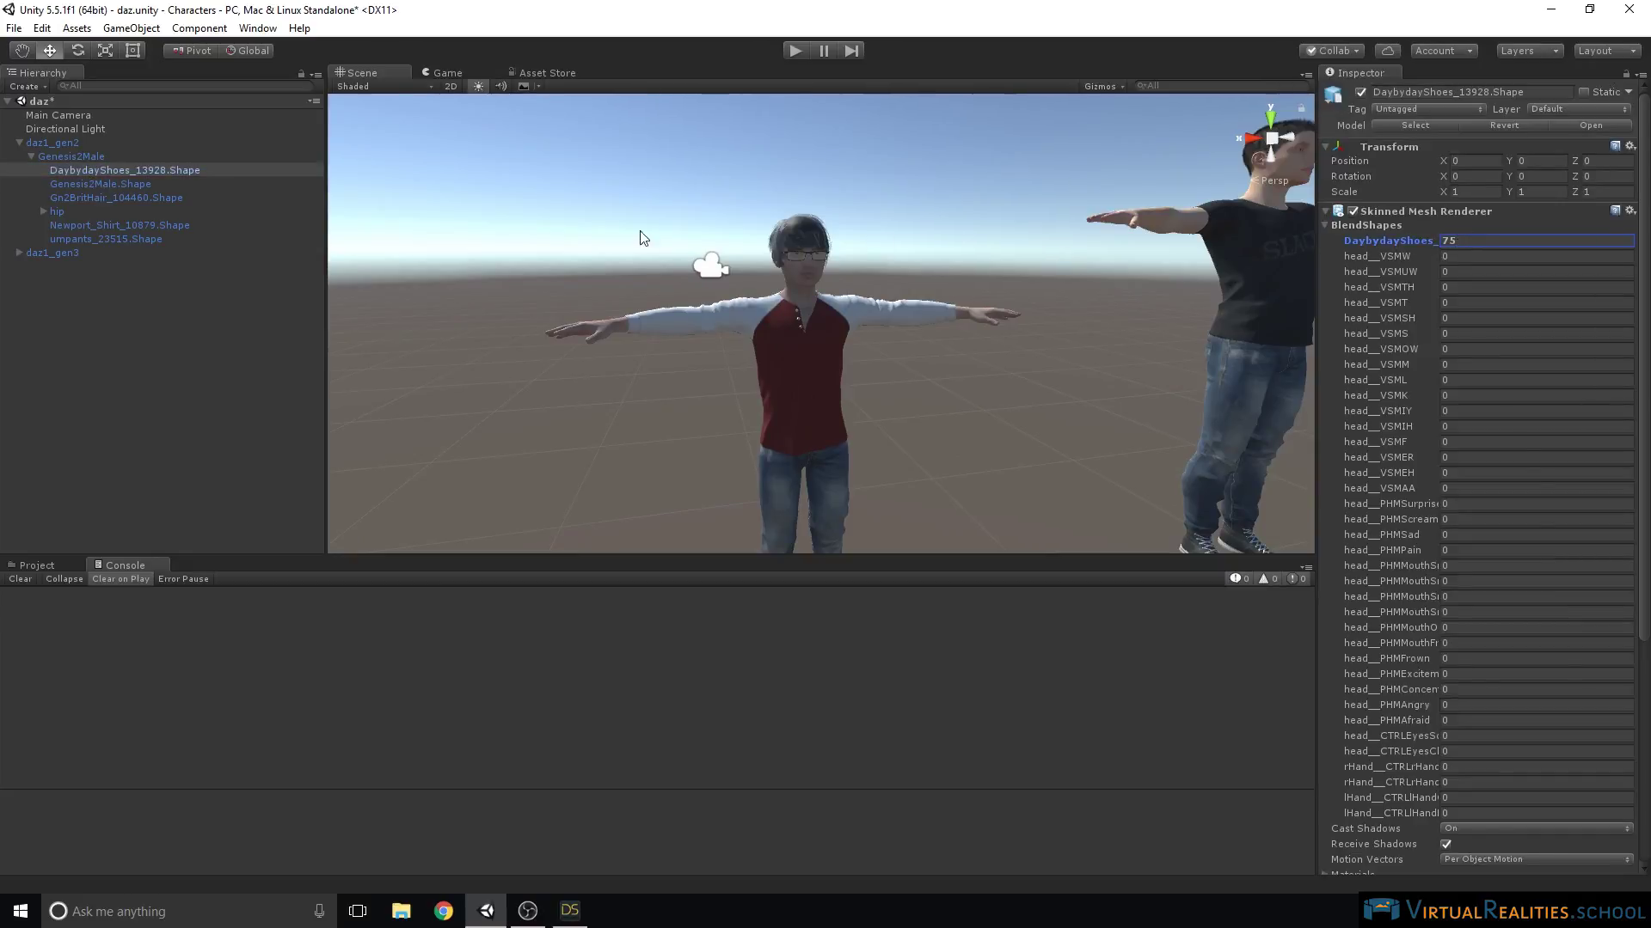
{"action": "left_click", "coordinate": [121, 184]}
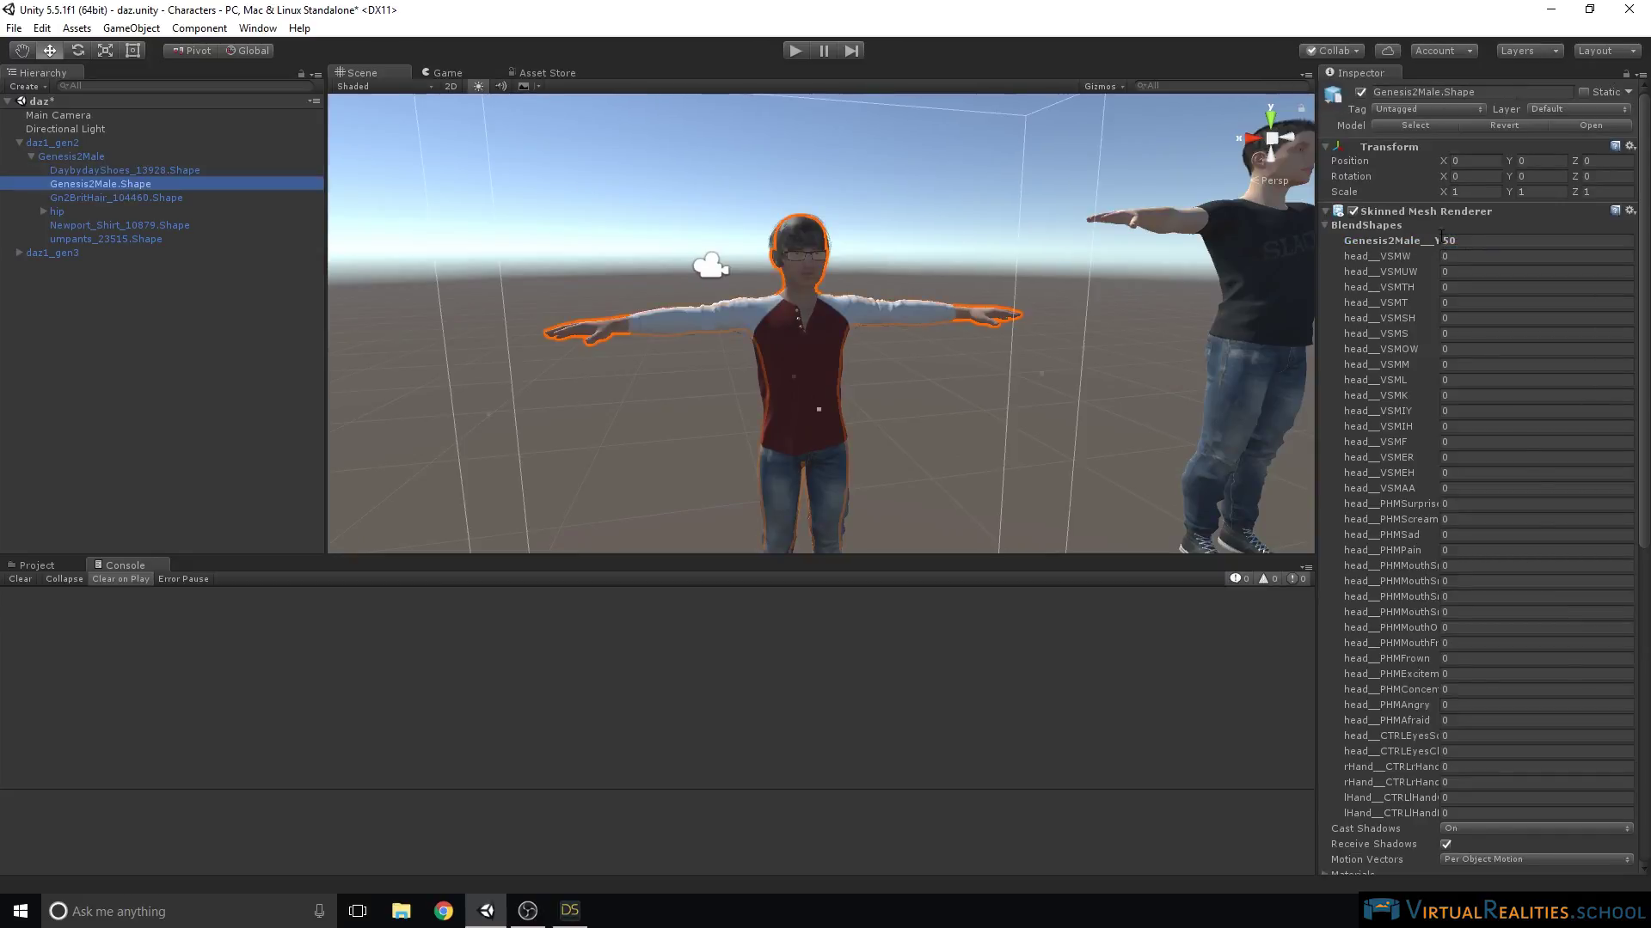
Set the first blend shape of the Gn2BritHair, Newport_Shirt and umpants shapes to 75.
{"action": "left_click", "coordinate": [118, 198]}
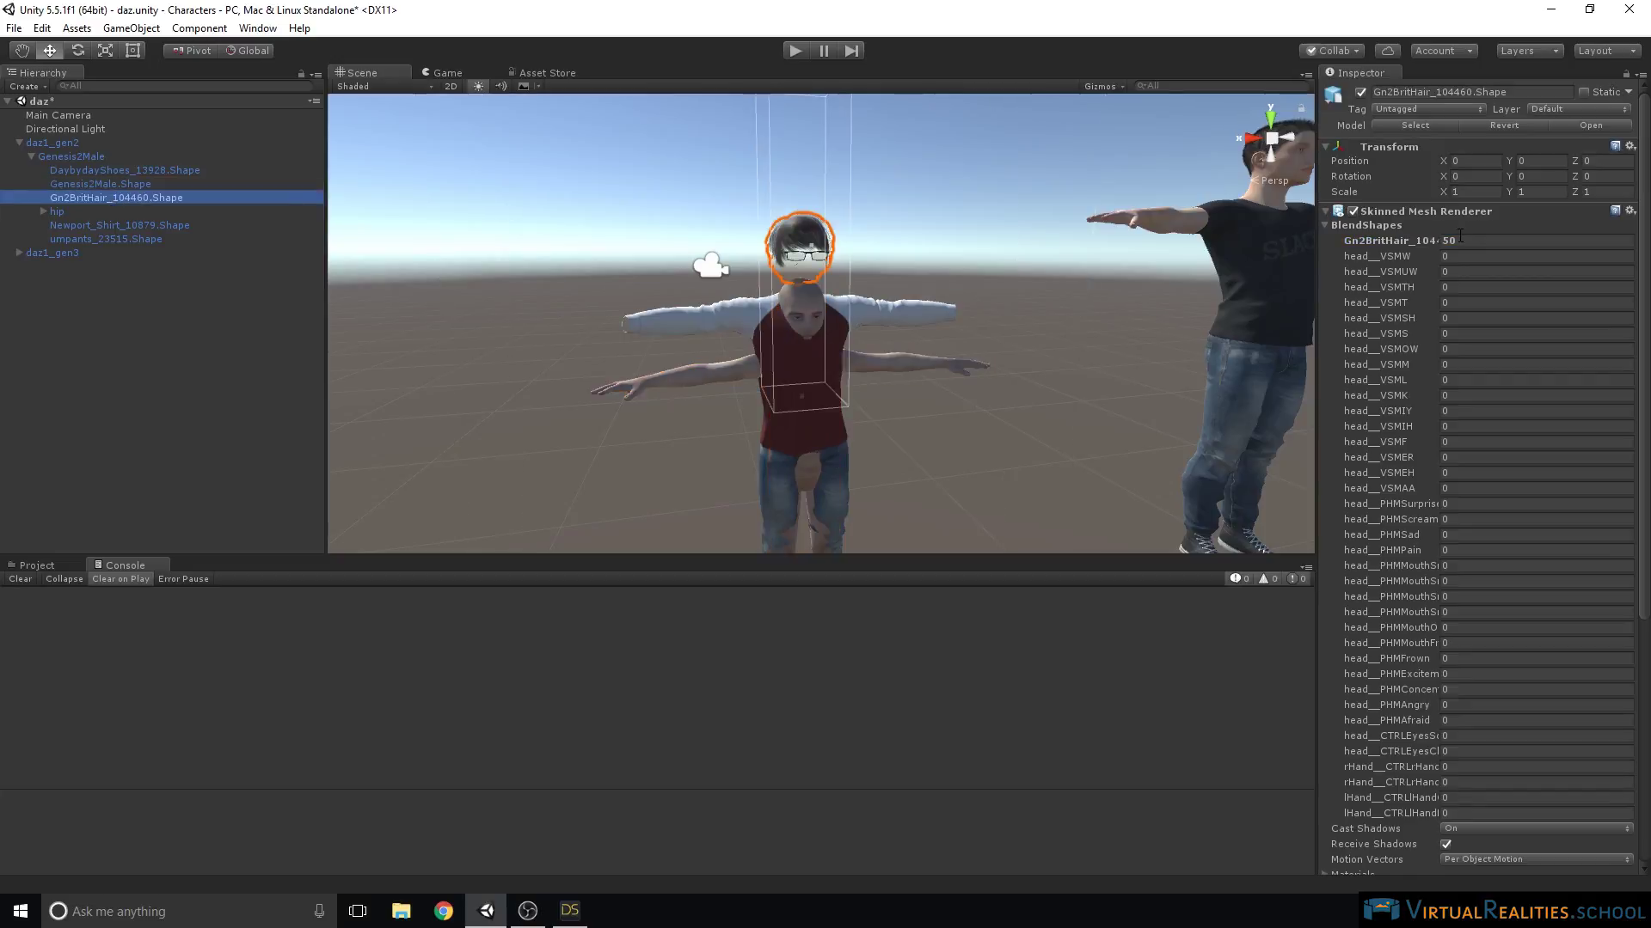
{"action": "left_click", "coordinate": [1479, 241]}
{"action": "type", "text": "100"}
{"action": "left_click", "coordinate": [120, 225]}
{"action": "left_click", "coordinate": [1479, 241]}
{"action": "type", "text": "100"}
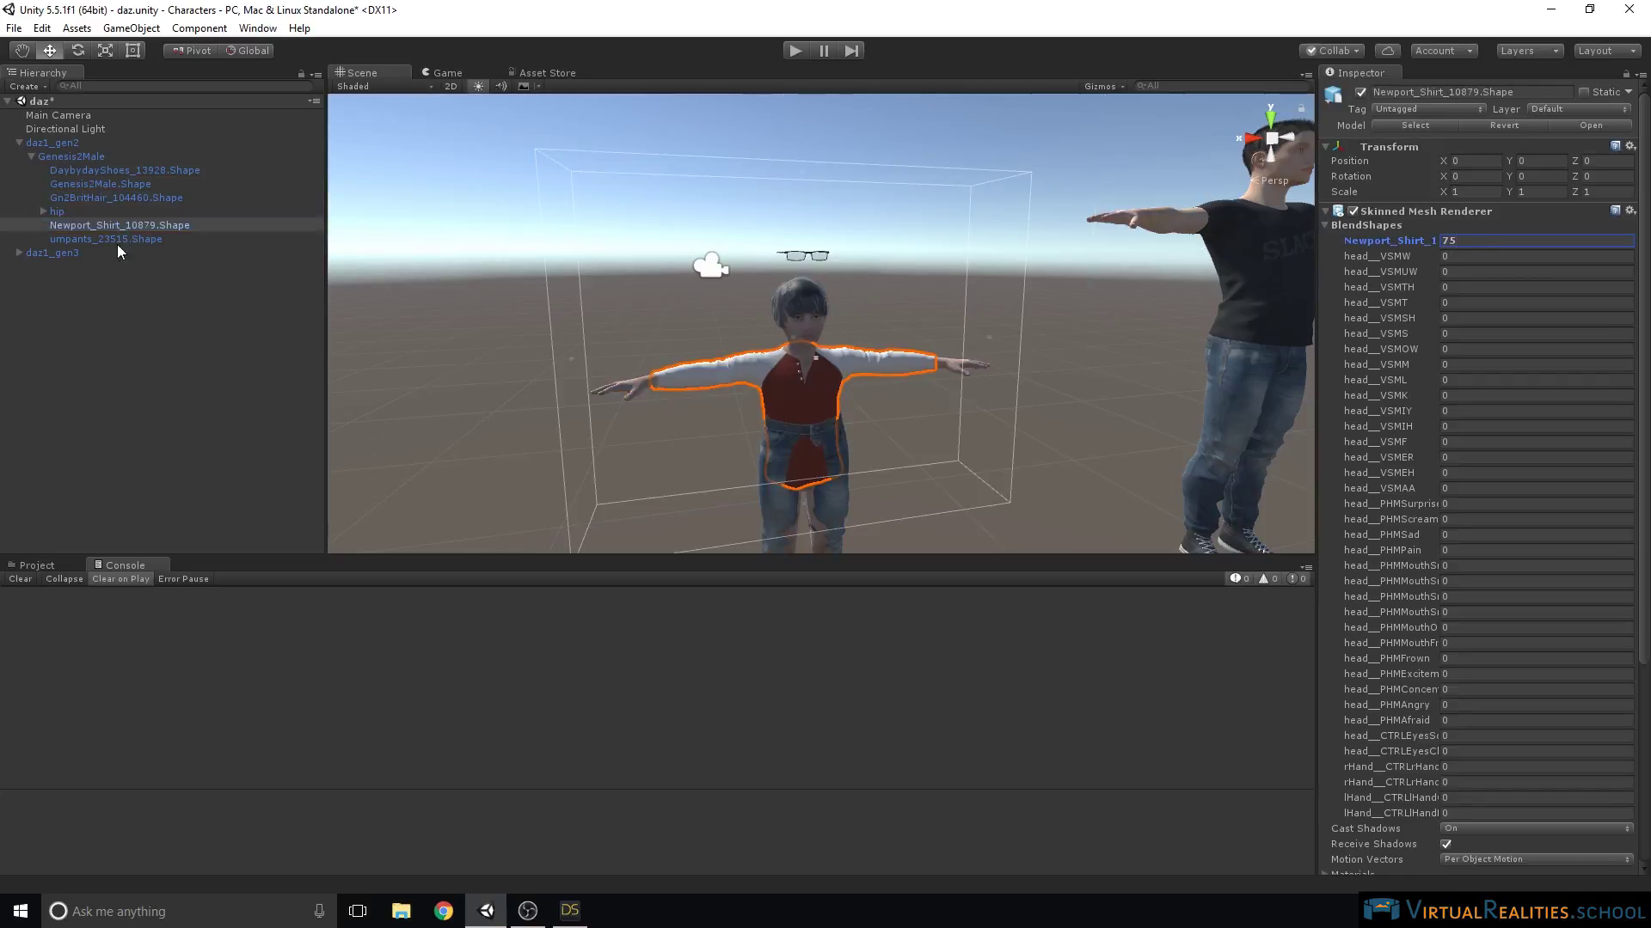
{"action": "left_click", "coordinate": [120, 239]}
{"action": "left_click_drag", "start_coordinate": [1364, 245], "coordinate": [1436, 245]}
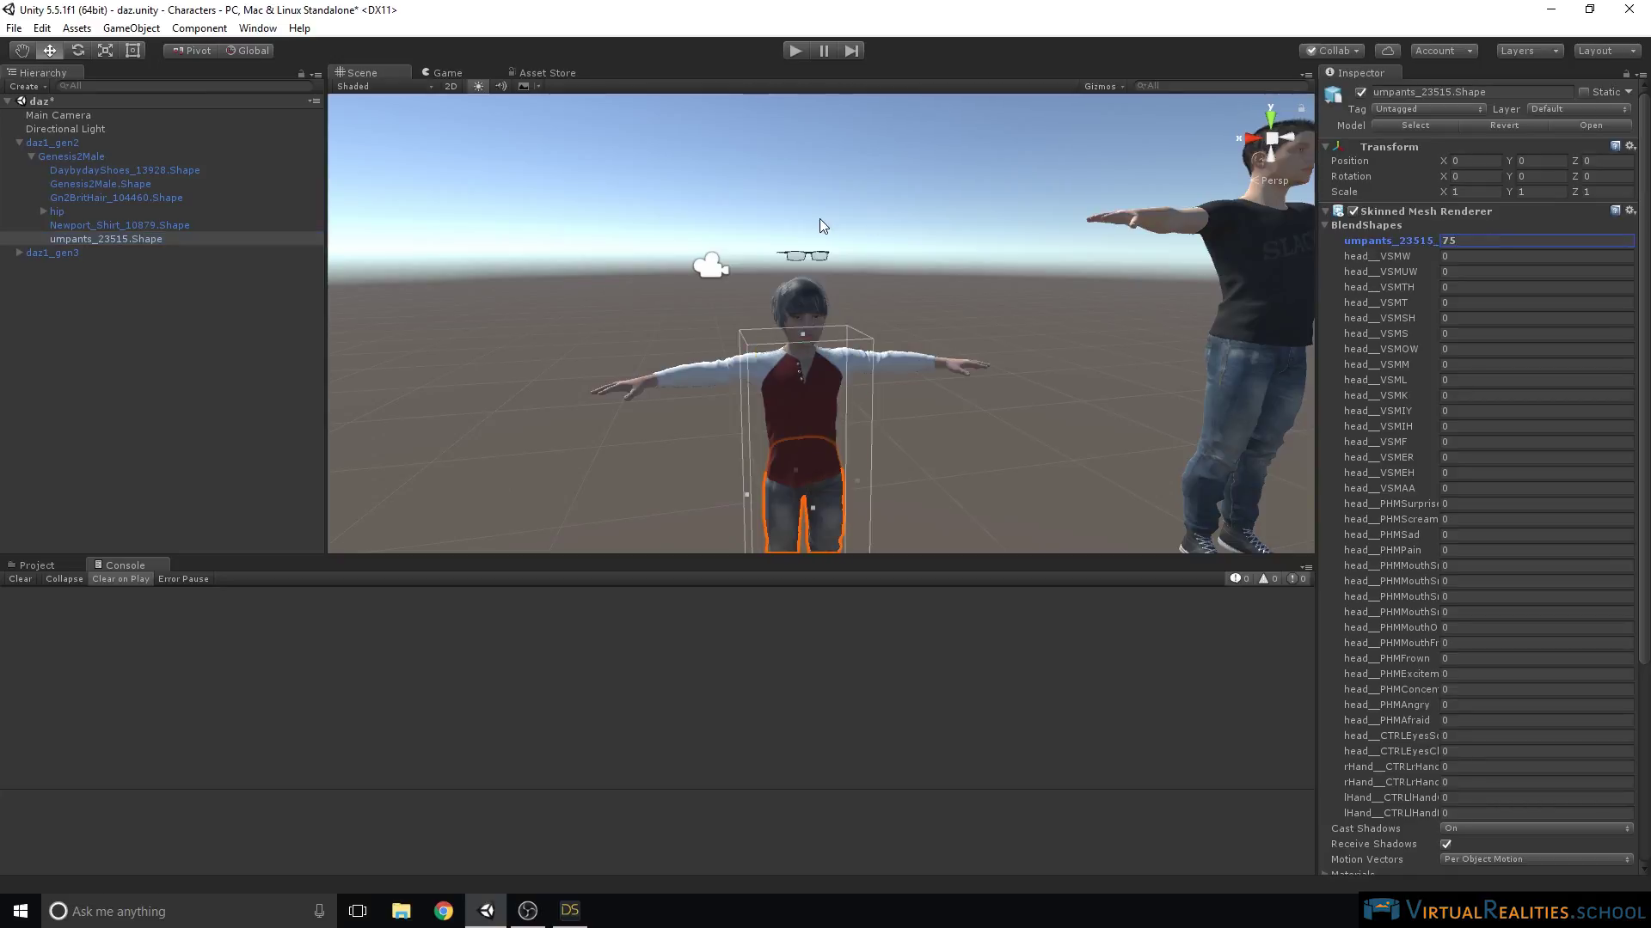
Select the glasses floating above the head, picking the G2M_Specticles_Poser_7944 object under the head bone.
{"action": "middle_click_drag", "start_coordinate": [775, 260], "coordinate": [688, 213]}
{"action": "scroll", "coordinate": [740, 240], "scroll_direction": "up", "scroll_amount": 4}
{"action": "right_click_drag", "start_coordinate": [821, 200], "coordinate": [822, 233]}
{"action": "left_click", "coordinate": [871, 204]}
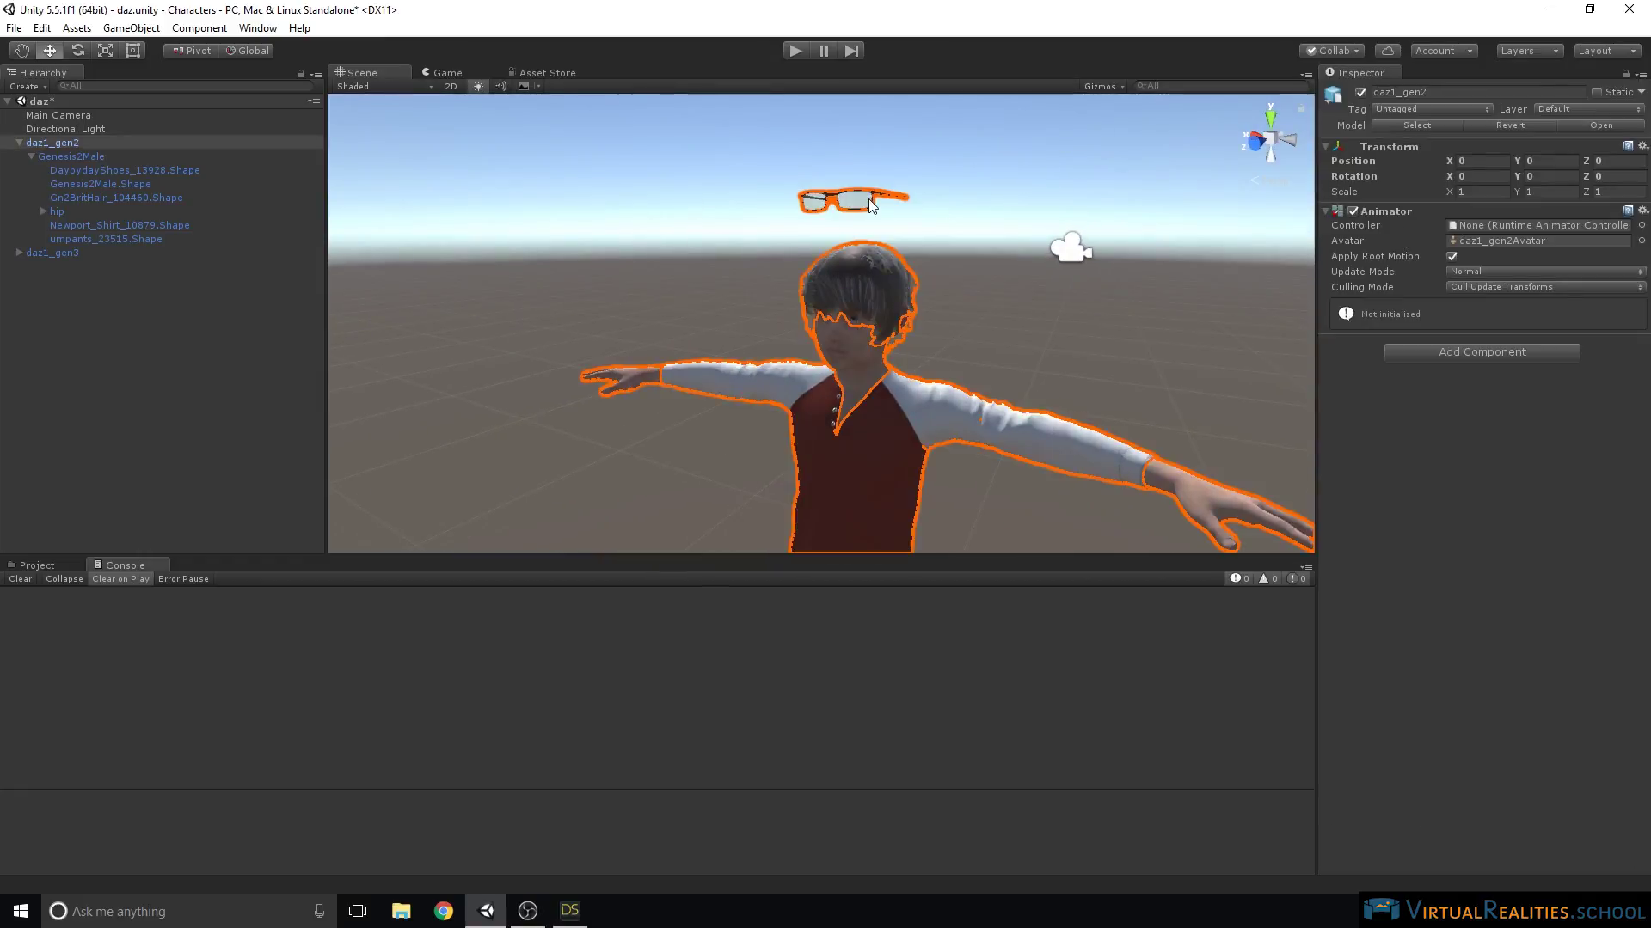
{"action": "left_click", "coordinate": [871, 204]}
{"action": "left_click", "coordinate": [224, 323]}
{"action": "left_click", "coordinate": [113, 324]}
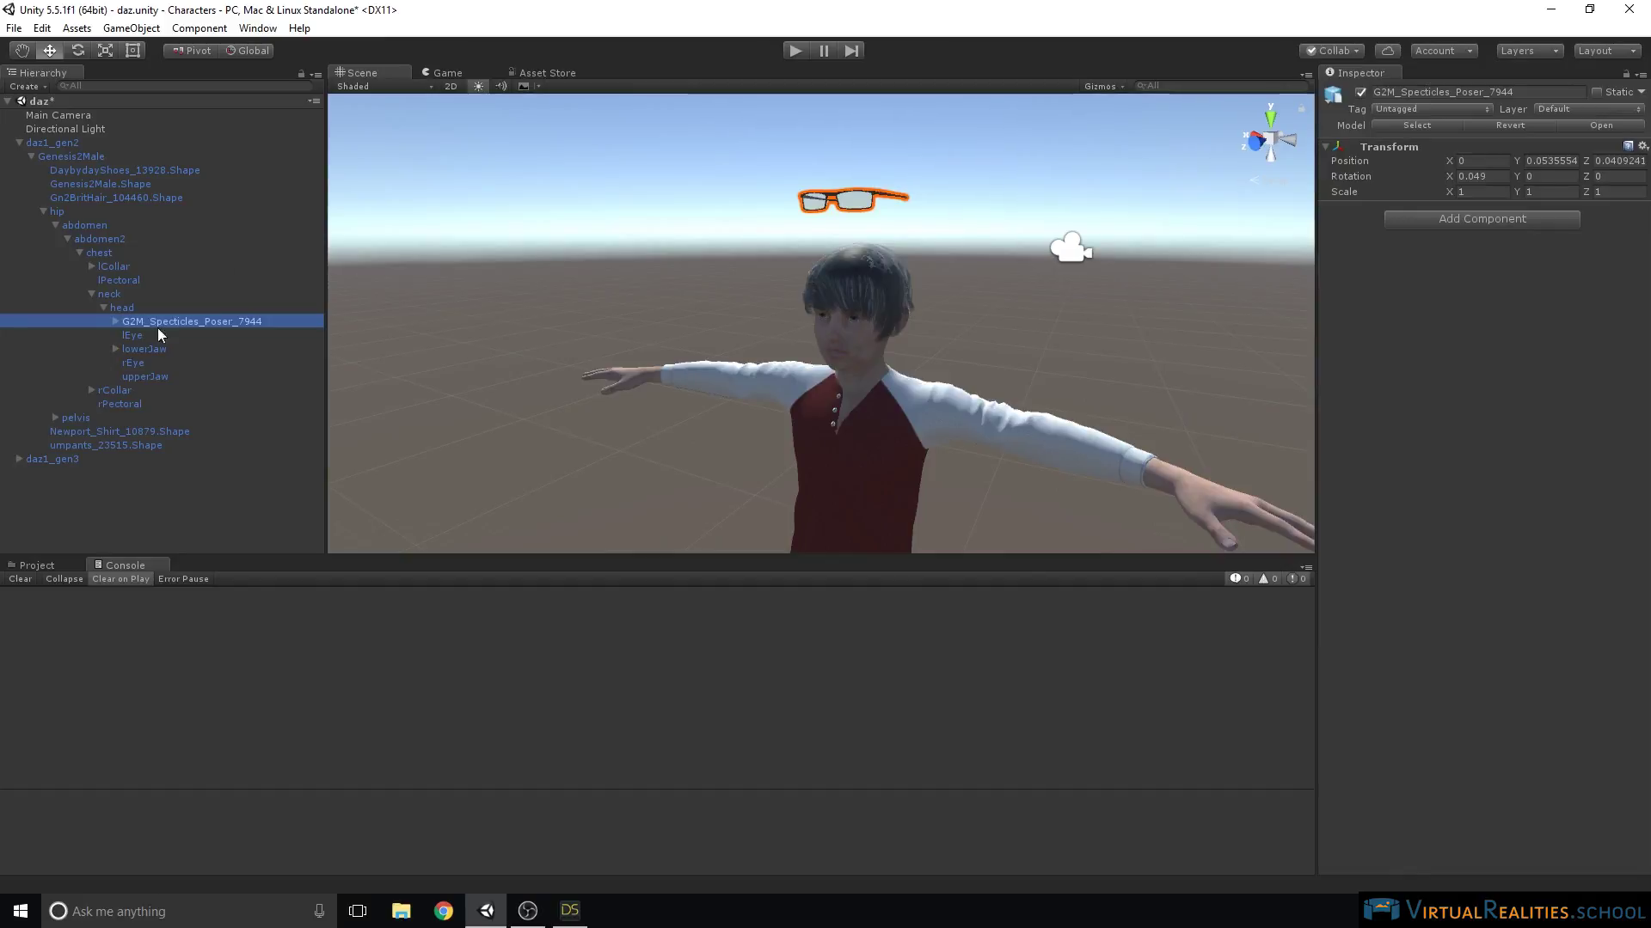
Lower the glasses from above the head onto the youth figure's eyes, at a Y position of about -0.128.
{"action": "scroll", "coordinate": [930, 281], "scroll_direction": "down", "scroll_amount": 2}
{"action": "scroll", "coordinate": [924, 266], "scroll_direction": "down", "scroll_amount": 4}
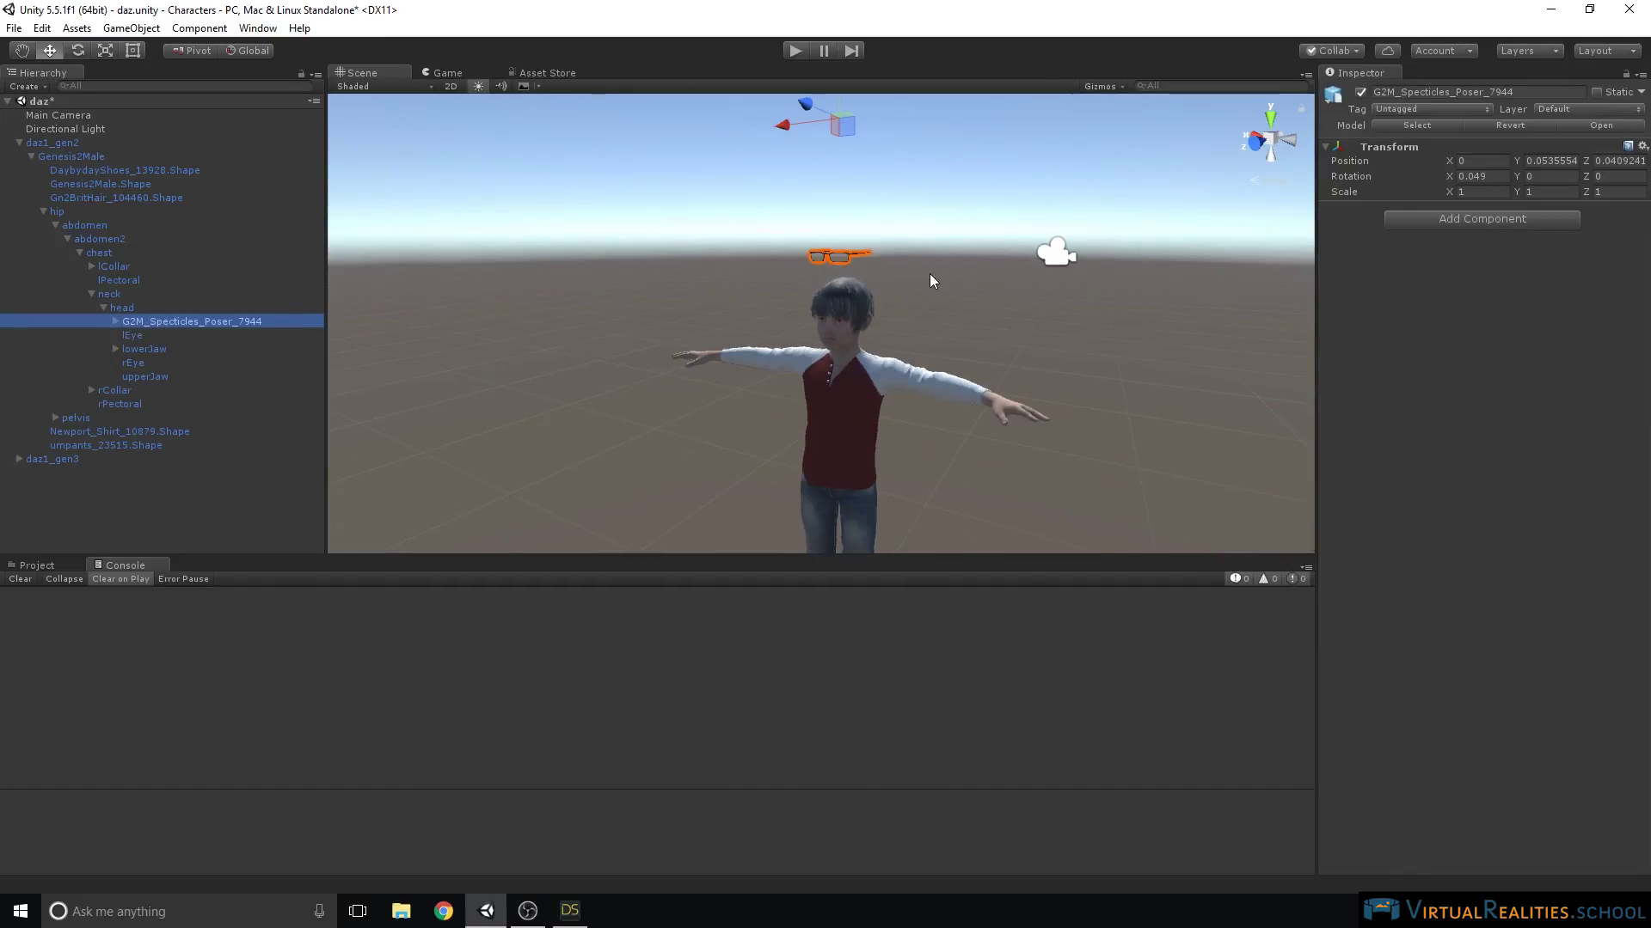
{"action": "left_click_drag", "start_coordinate": [831, 120], "coordinate": [834, 162]}
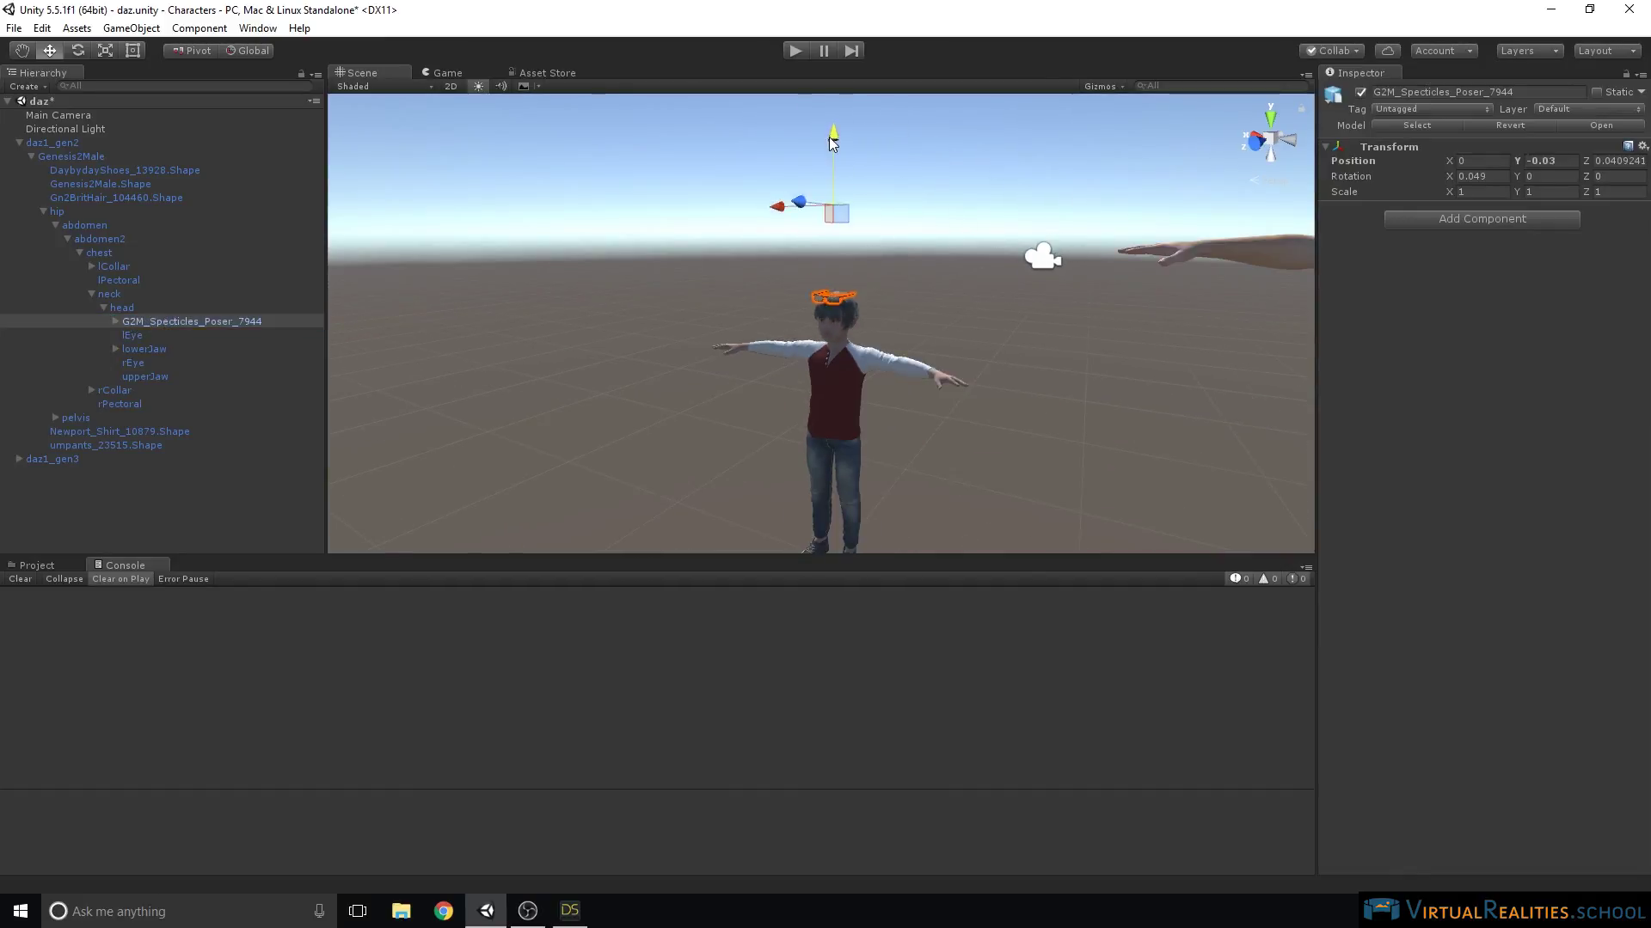
{"action": "scroll", "coordinate": [864, 282], "scroll_direction": "up", "scroll_amount": 4}
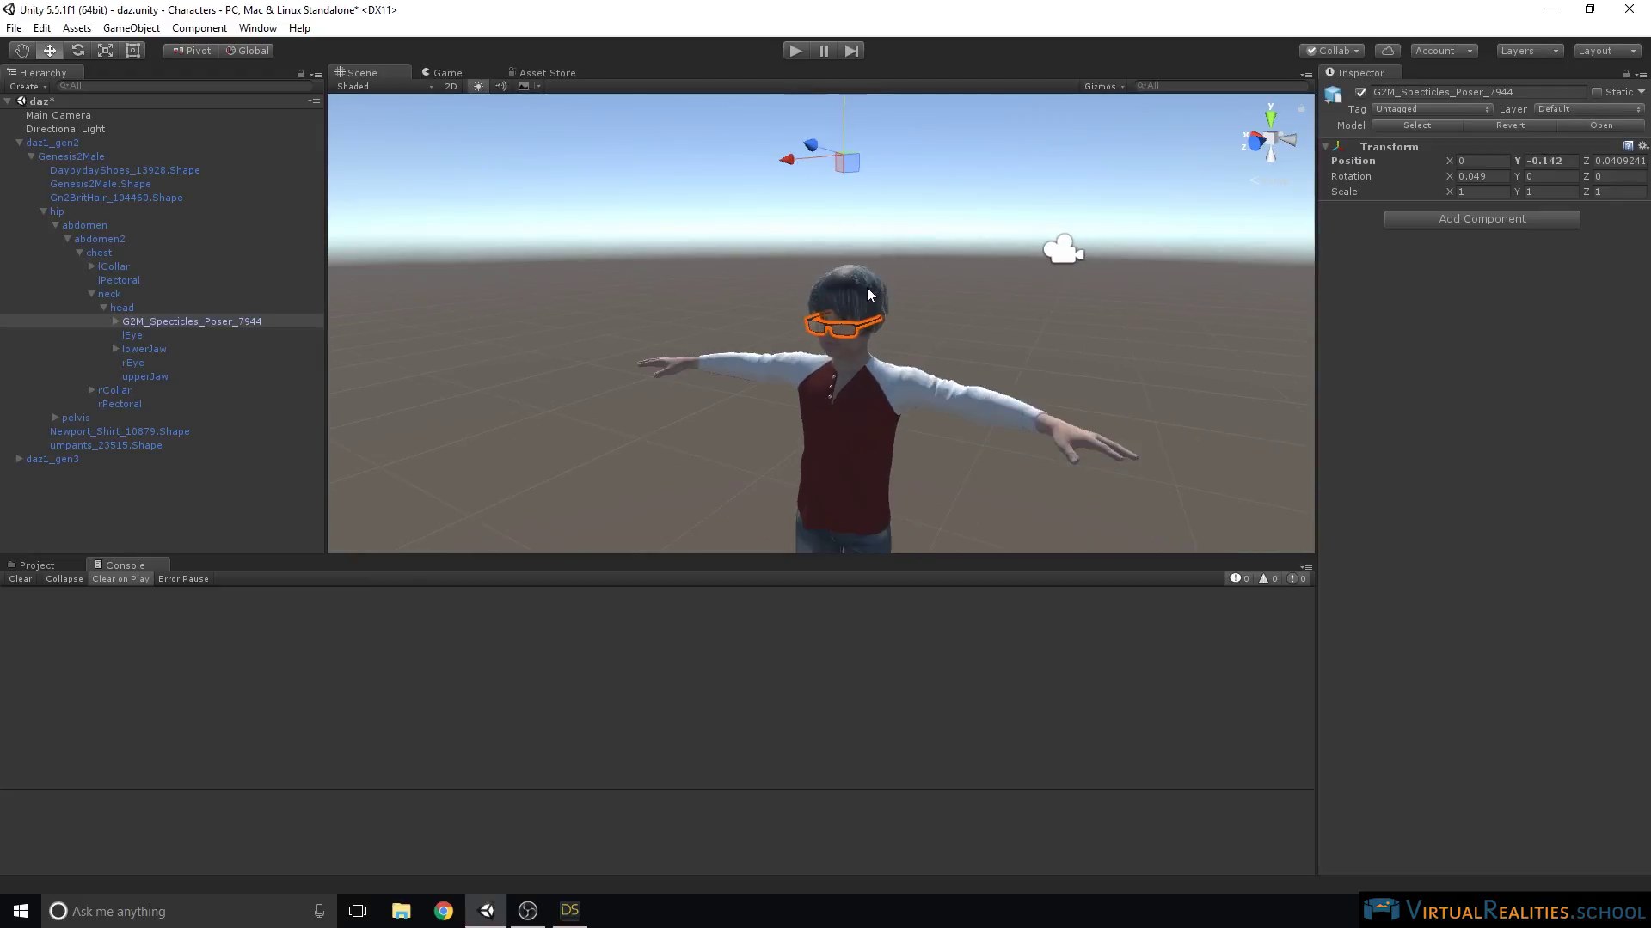
{"action": "right_click_drag", "start_coordinate": [866, 287], "coordinate": [873, 225]}
{"action": "left_click_drag", "start_coordinate": [848, 198], "coordinate": [848, 192]}
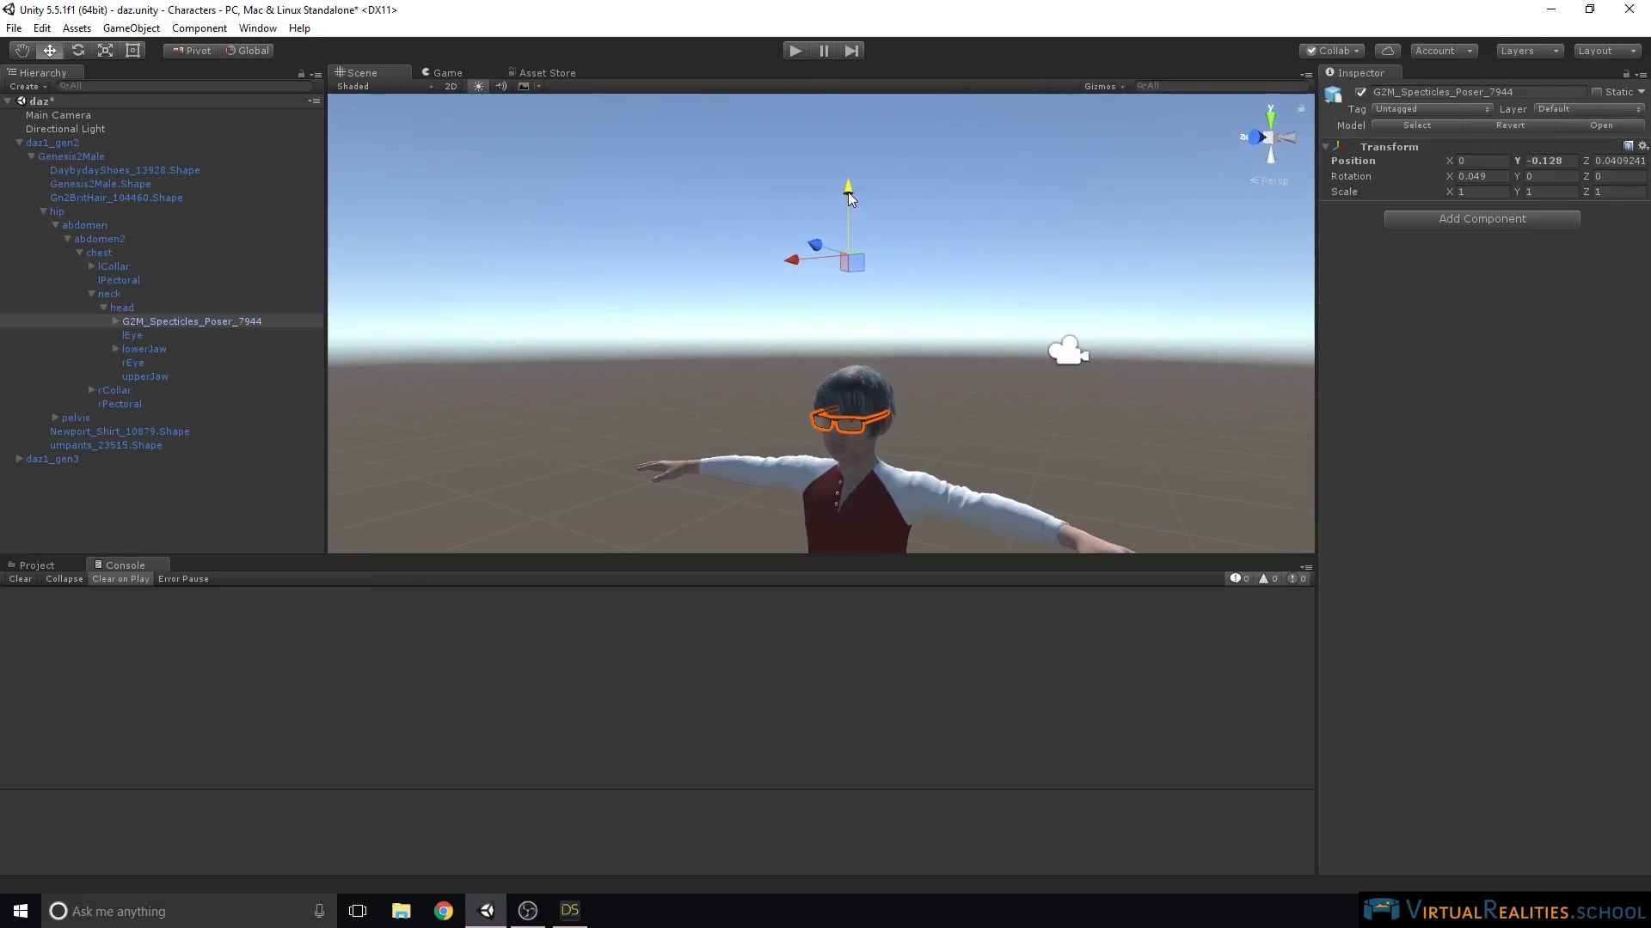
{"action": "scroll", "coordinate": [932, 240], "scroll_direction": "up", "scroll_amount": 3}
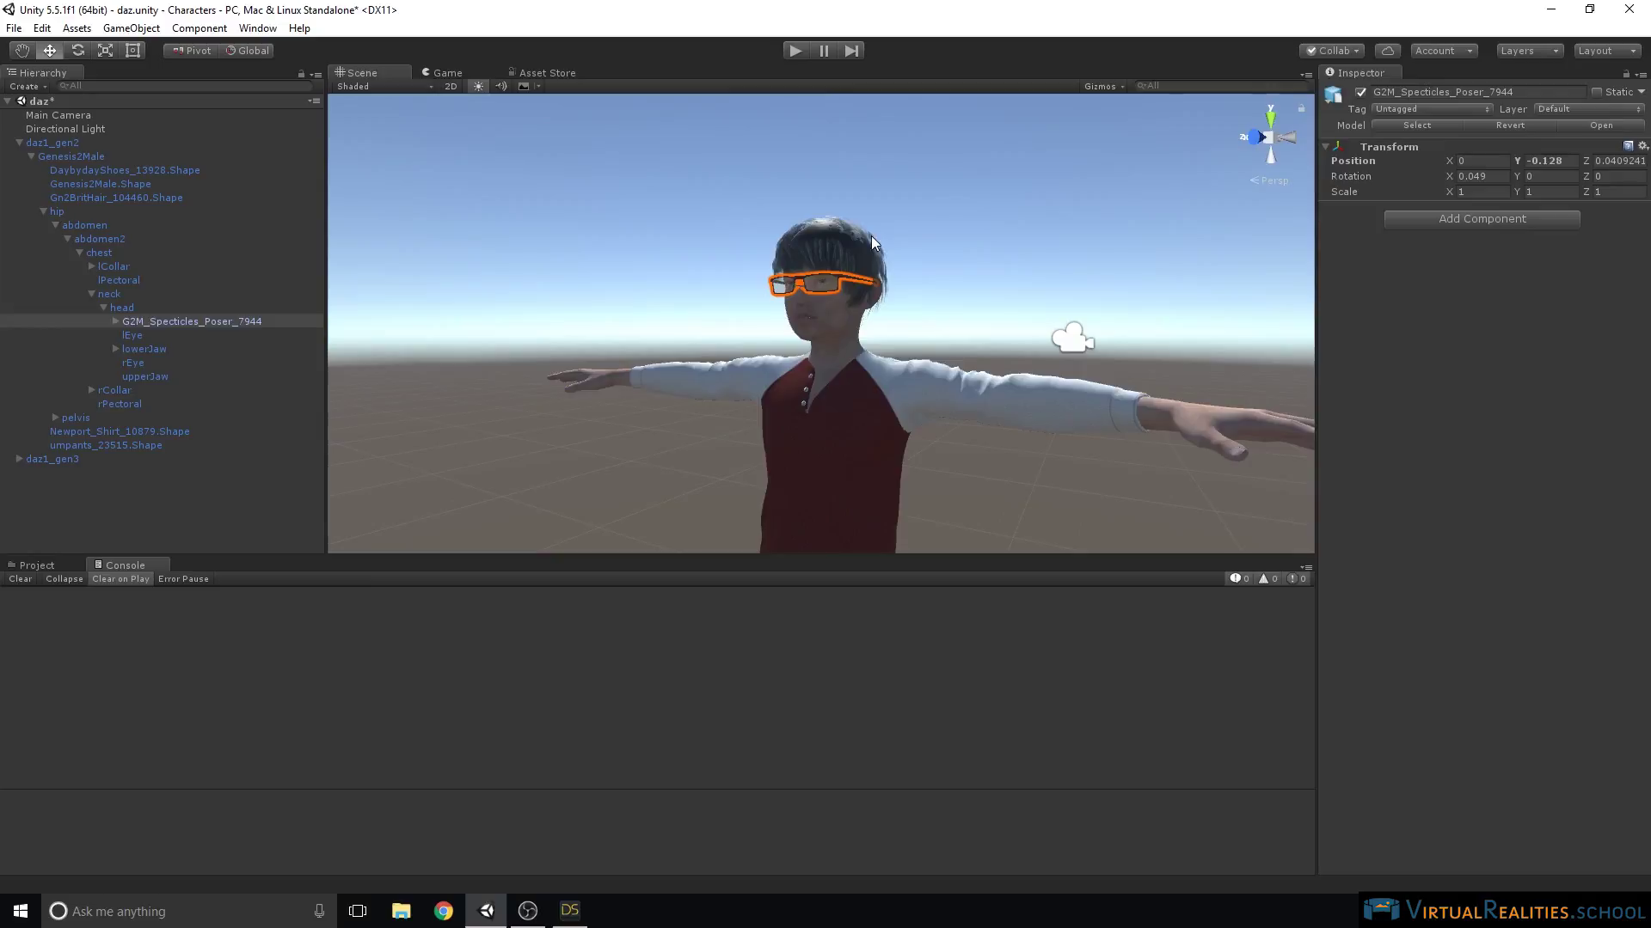
Deselect the glasses and compare the morphed youth figure with the adult figure from the front.
{"action": "right_click_drag", "start_coordinate": [922, 256], "coordinate": [578, 272]}
{"action": "scroll", "coordinate": [900, 296], "scroll_direction": "down", "scroll_amount": 5}
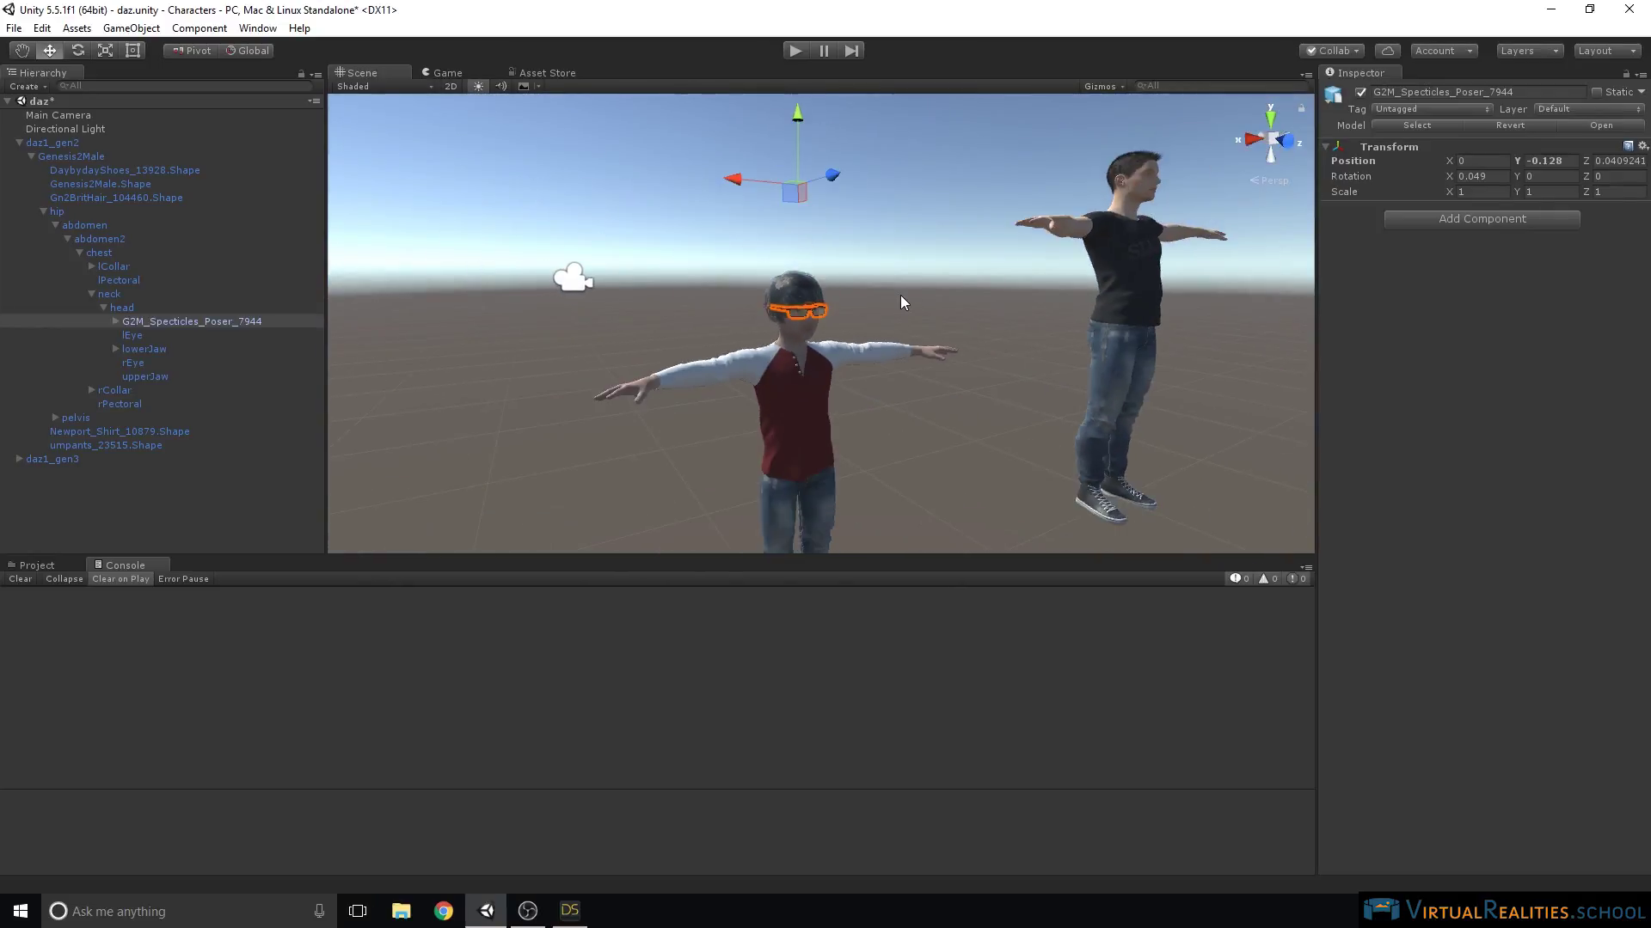
{"action": "left_click", "coordinate": [935, 167]}
{"action": "right_click_drag", "start_coordinate": [935, 167], "coordinate": [609, 169]}
{"action": "scroll", "coordinate": [626, 173], "scroll_direction": "down", "scroll_amount": 5}
{"action": "scroll", "coordinate": [629, 179], "scroll_direction": "up", "scroll_amount": 3}
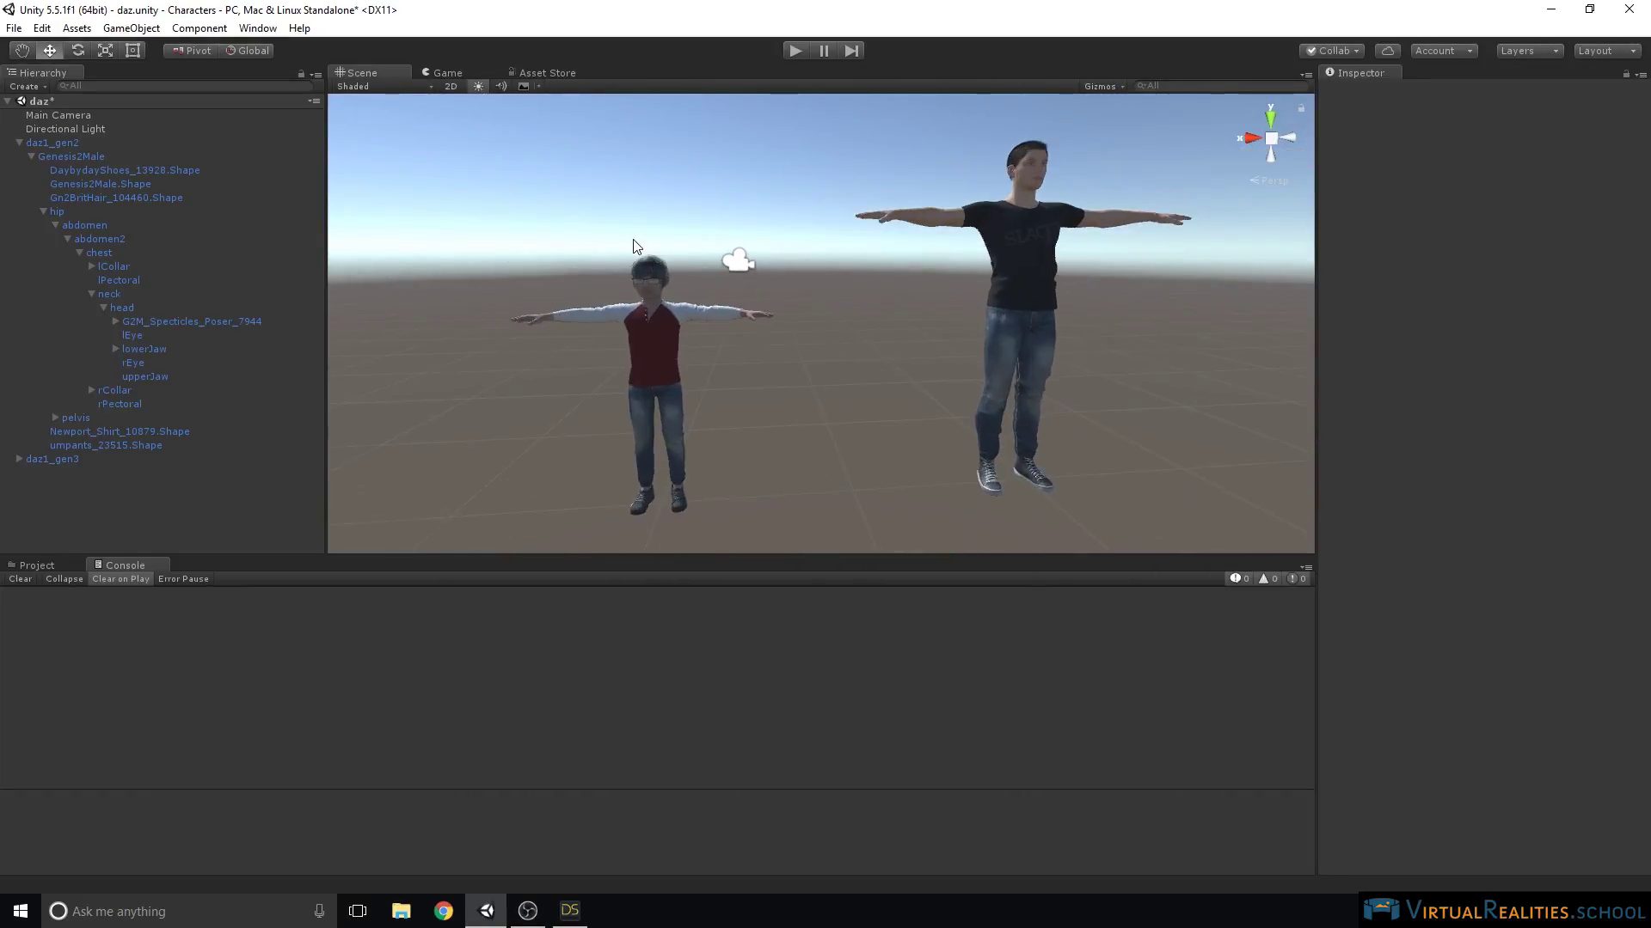
Collapse the neck, chest and hip bone branches of Genesis2Male in the hierarchy and inspect the dressed youth figure.
{"action": "left_click", "coordinate": [93, 294]}
{"action": "left_click", "coordinate": [79, 252]}
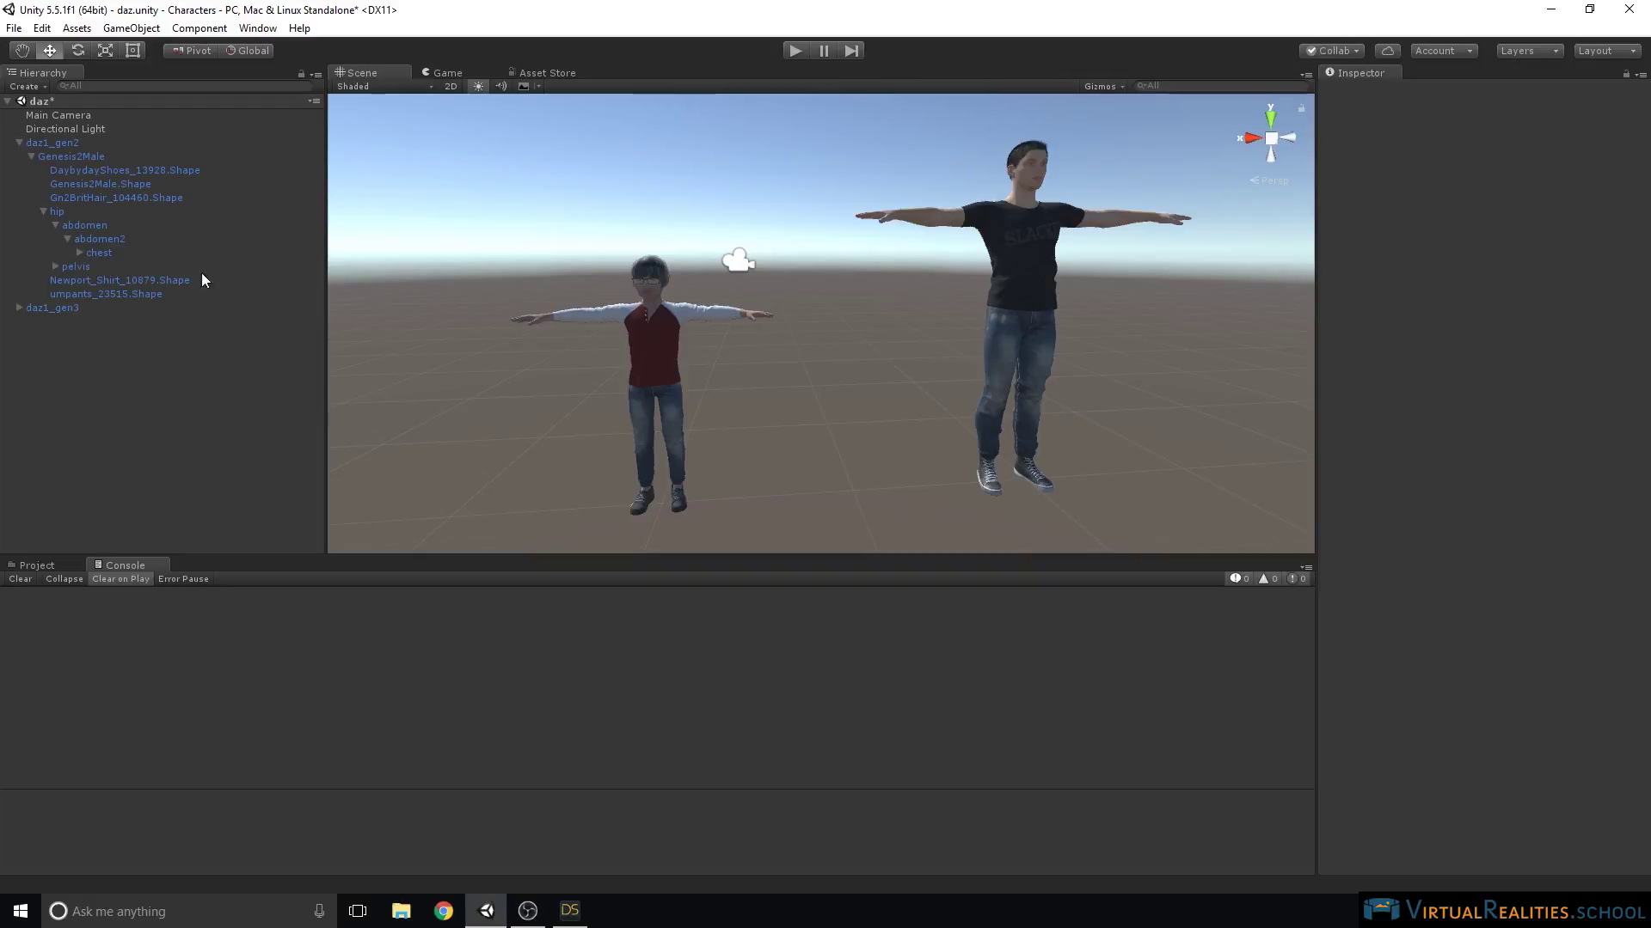
{"action": "middle_click_drag", "start_coordinate": [662, 228], "coordinate": [761, 201]}
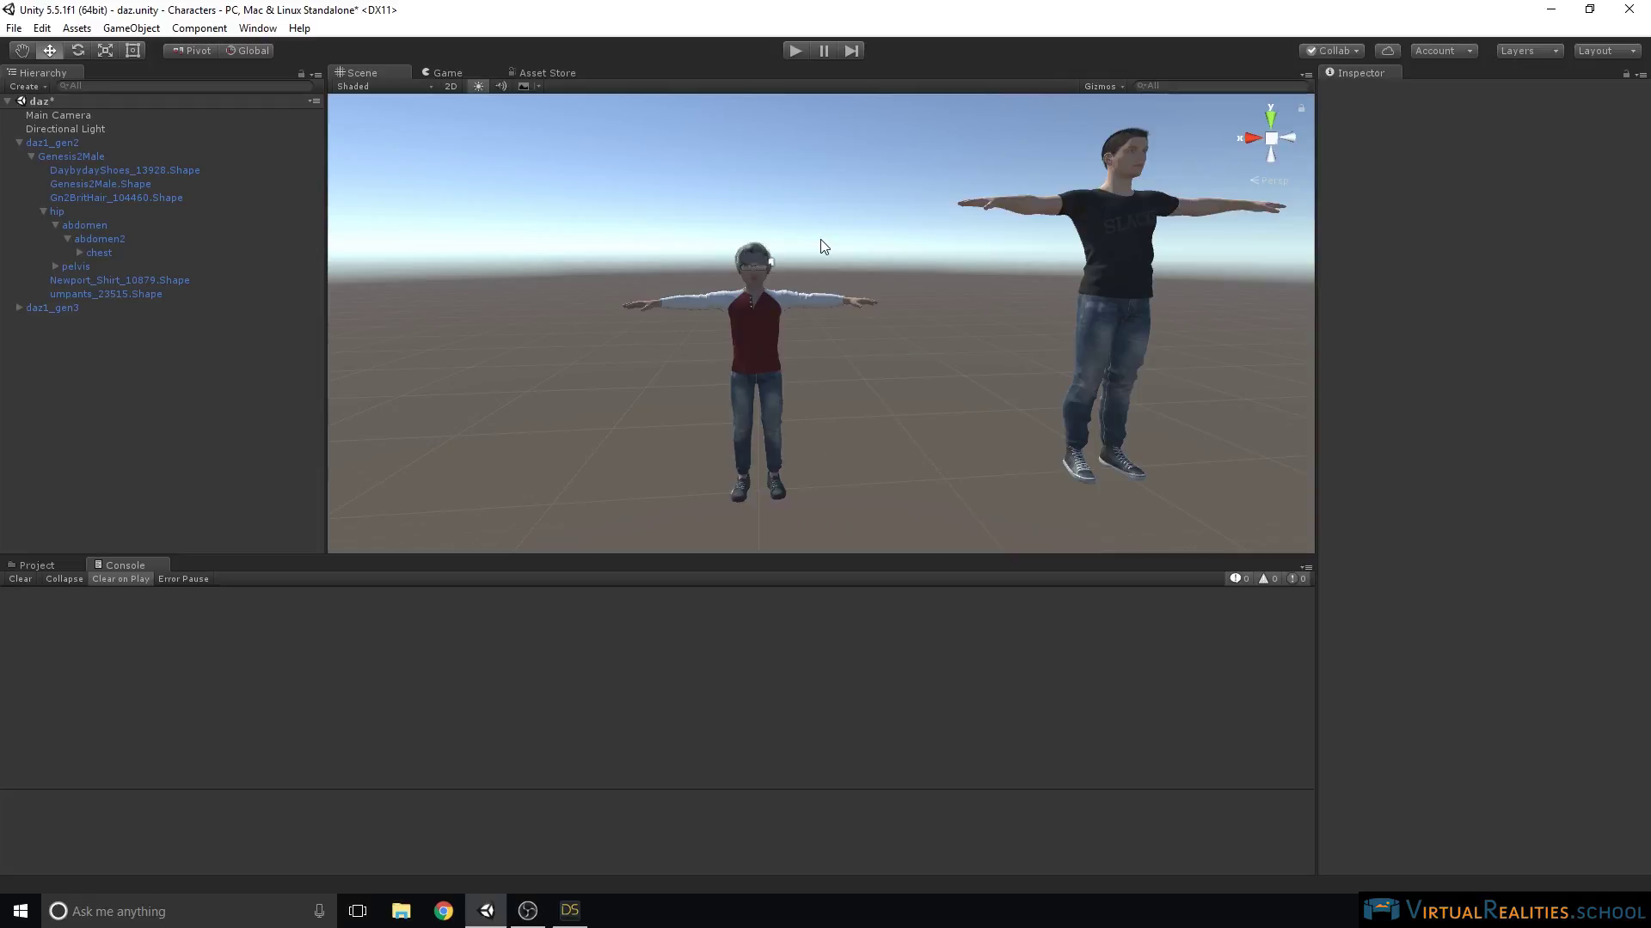
{"action": "scroll", "coordinate": [750, 278], "scroll_direction": "up", "scroll_amount": 6}
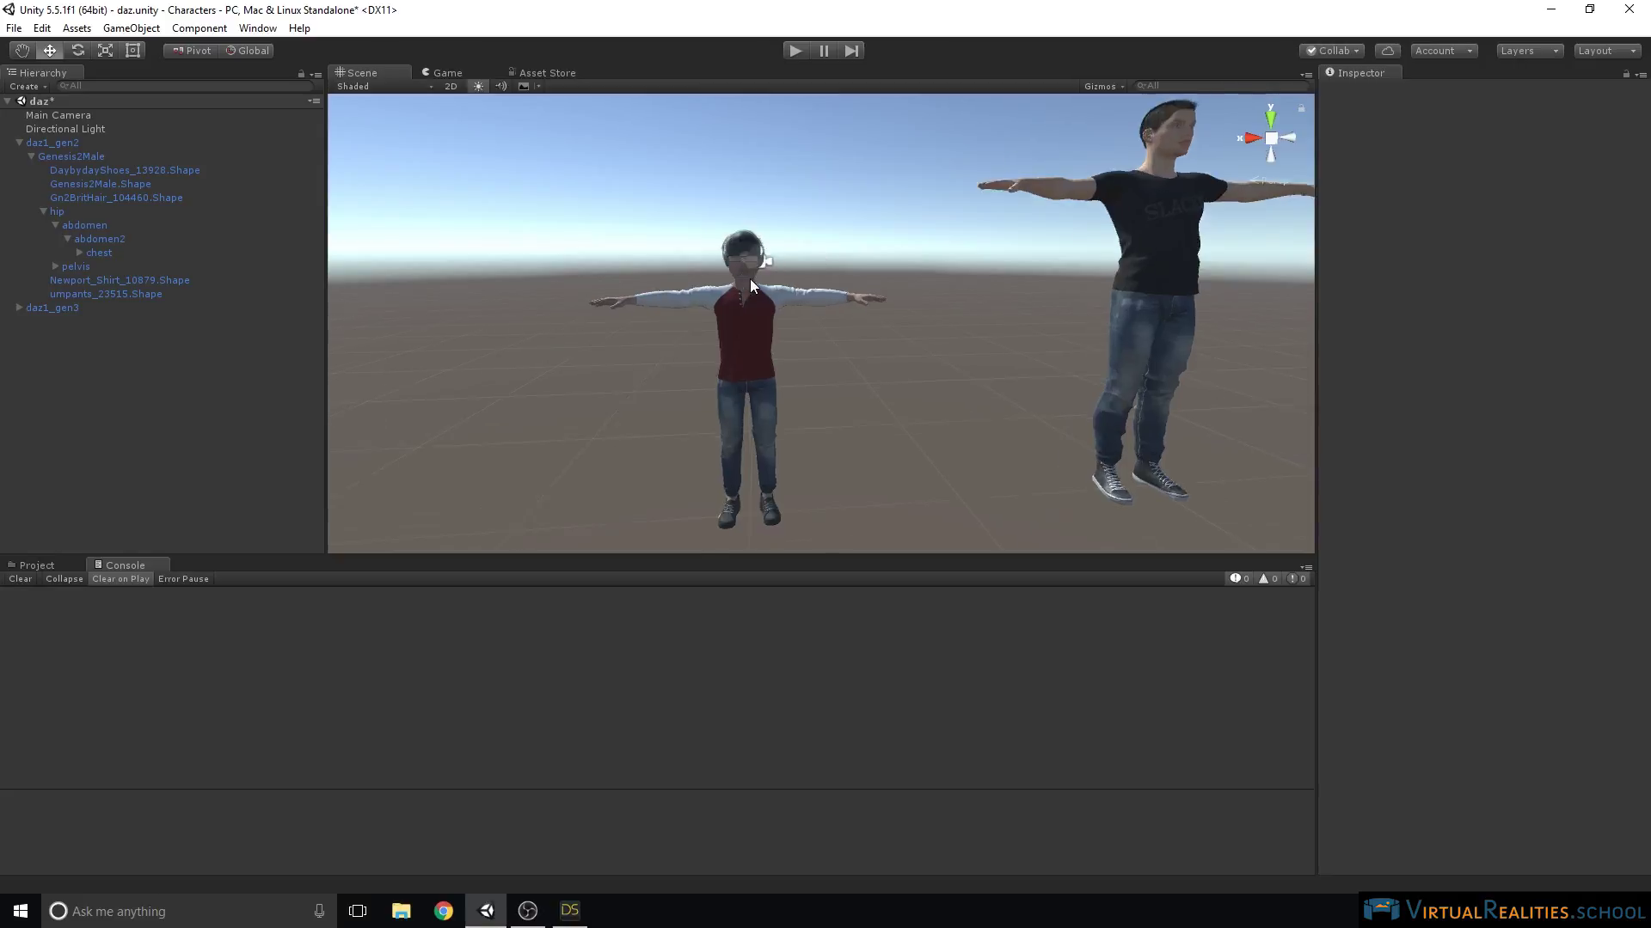
{"action": "scroll", "coordinate": [843, 233], "scroll_direction": "up", "scroll_amount": 4}
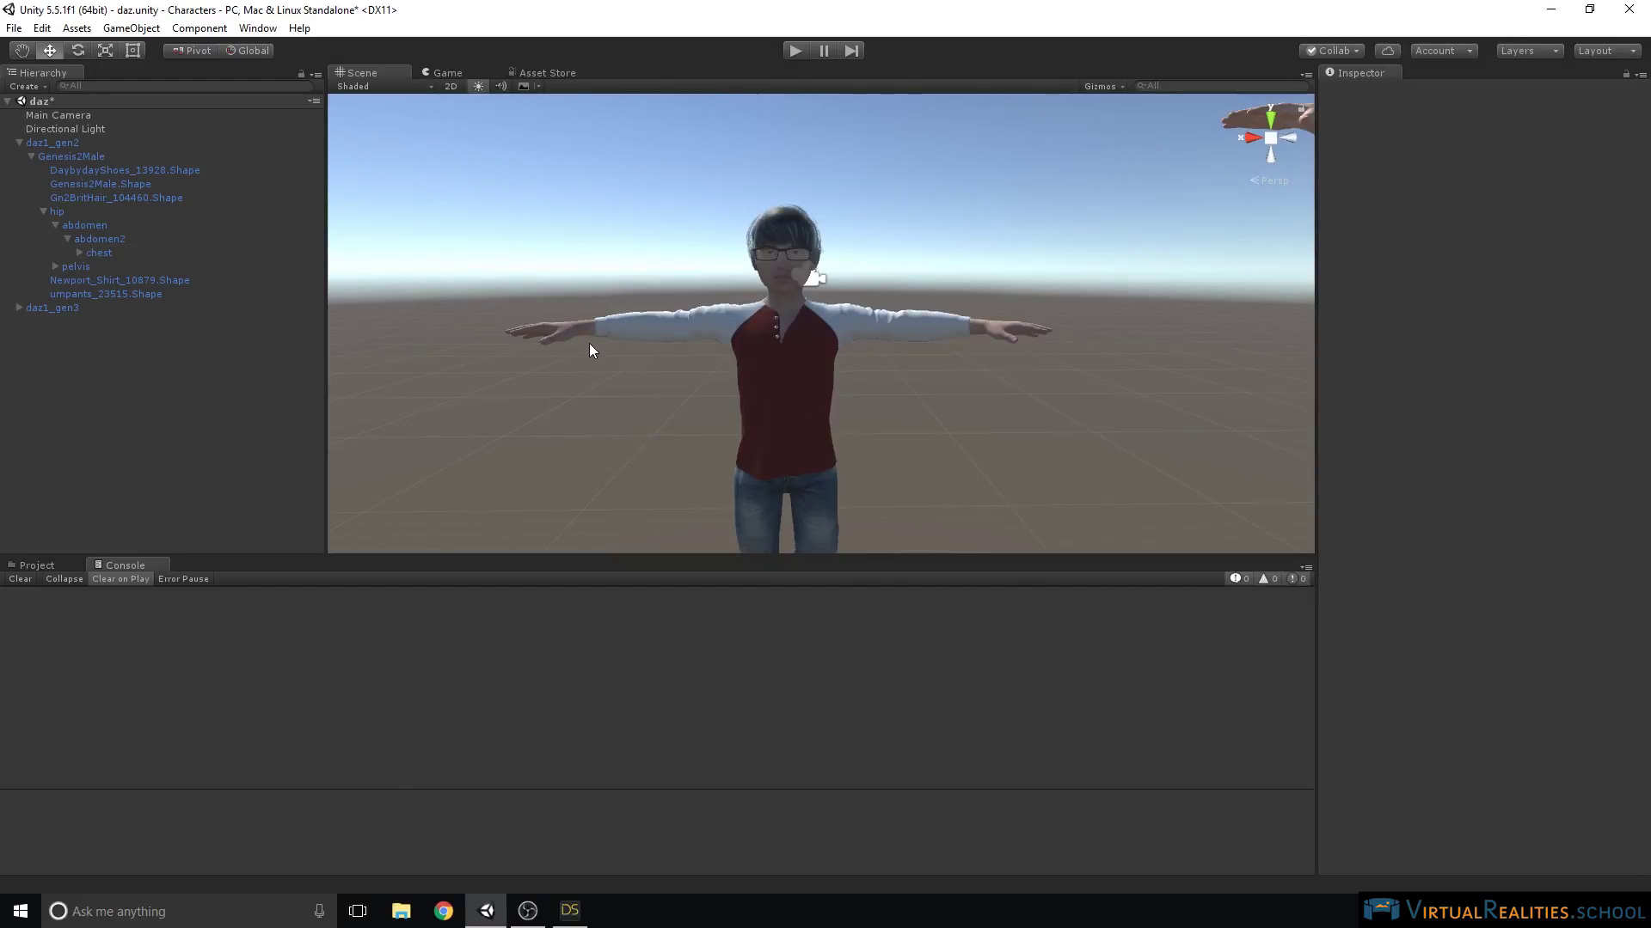
{"action": "scroll", "coordinate": [589, 349], "scroll_direction": "down", "scroll_amount": 4}
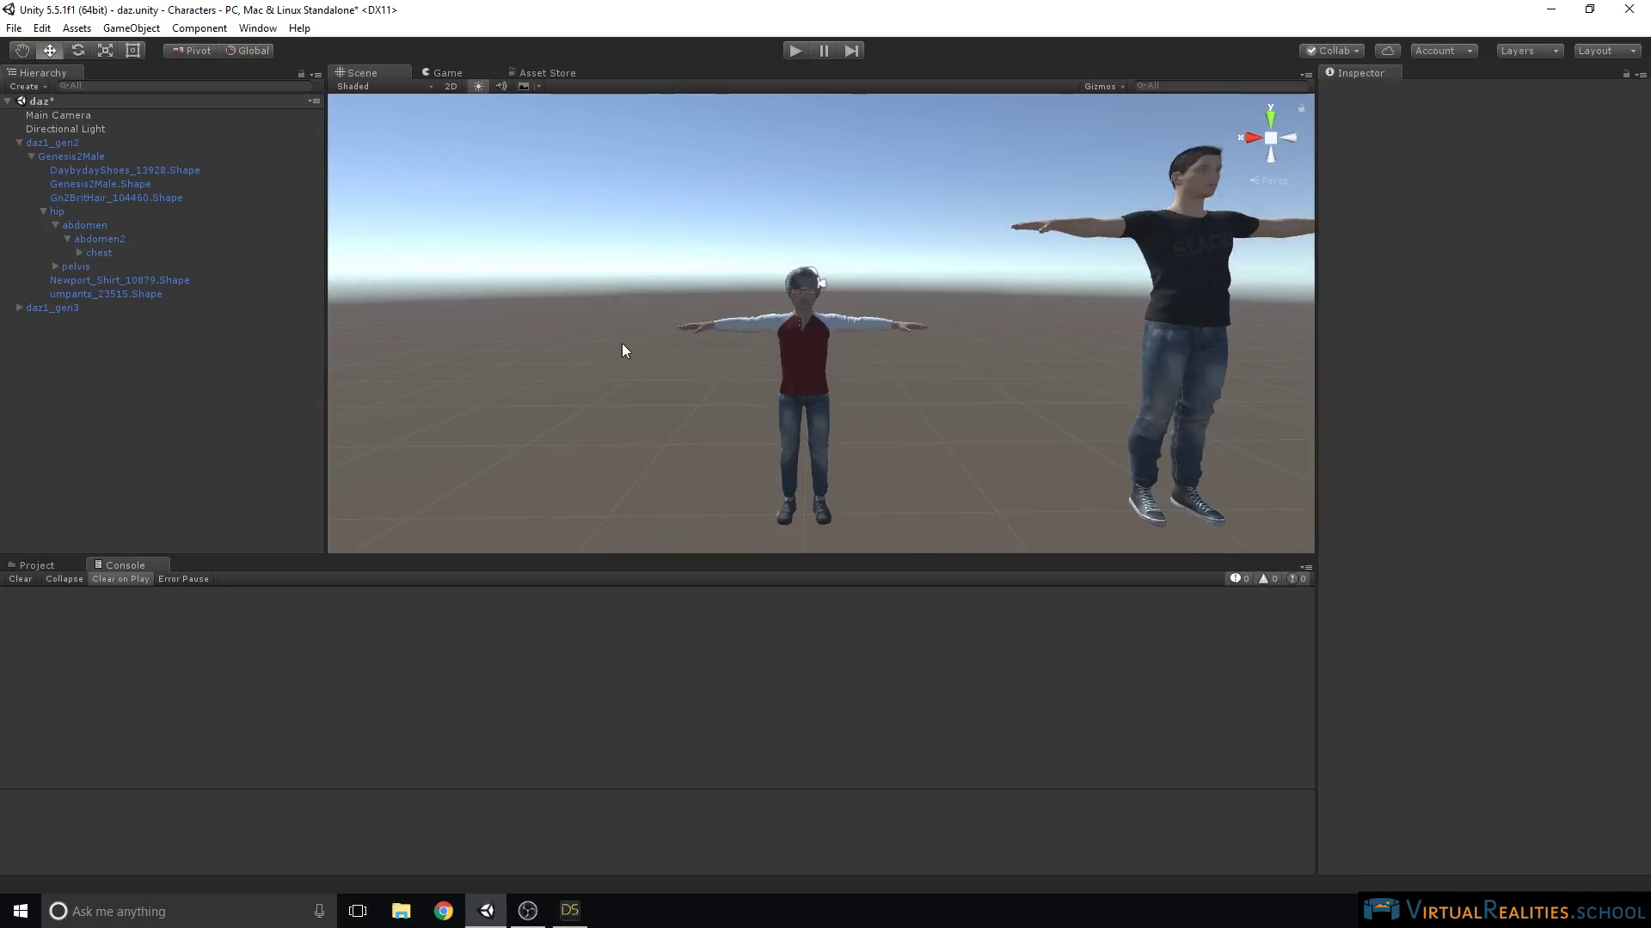
{"action": "left_click", "coordinate": [42, 211]}
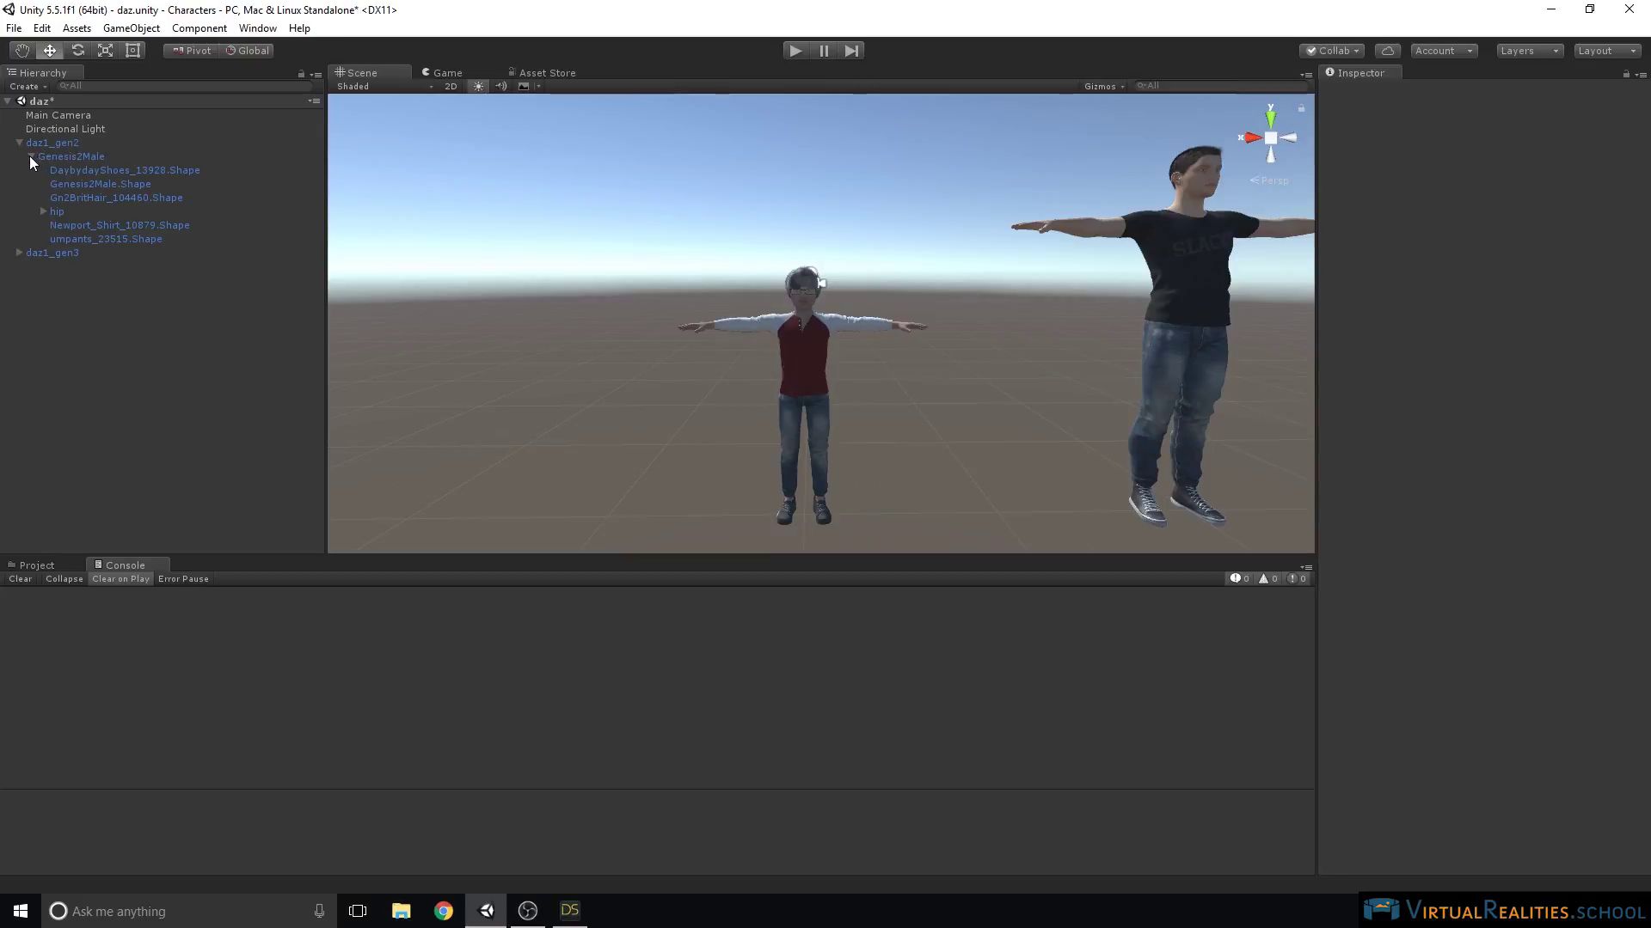
{"action": "middle_click_drag", "start_coordinate": [880, 257], "coordinate": [797, 211]}
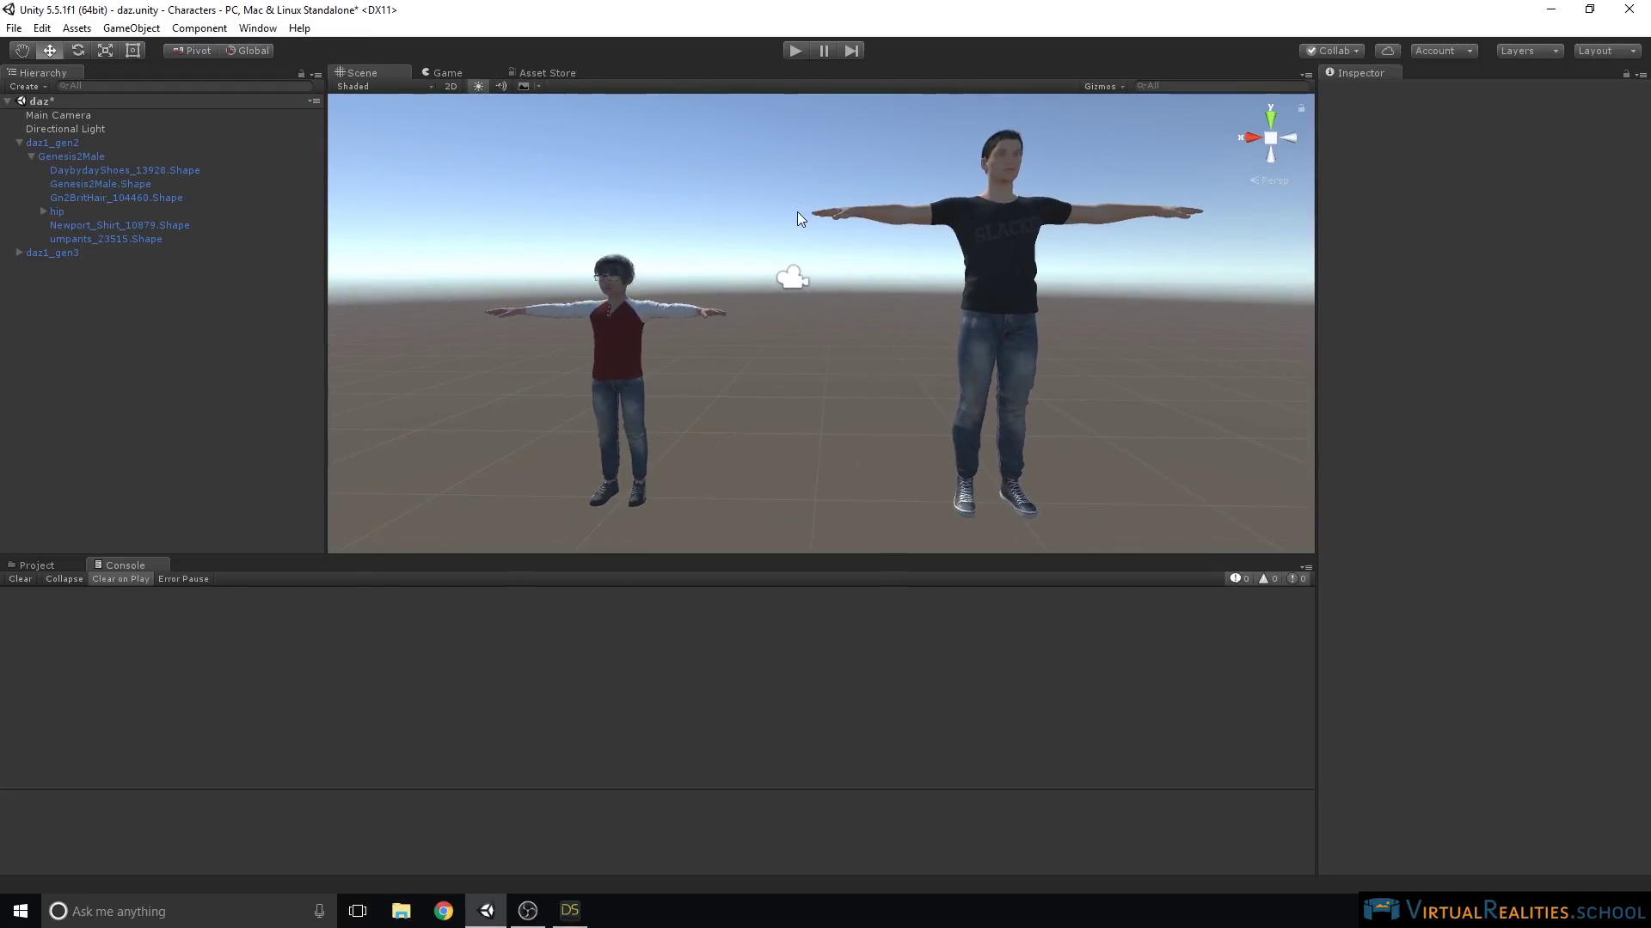